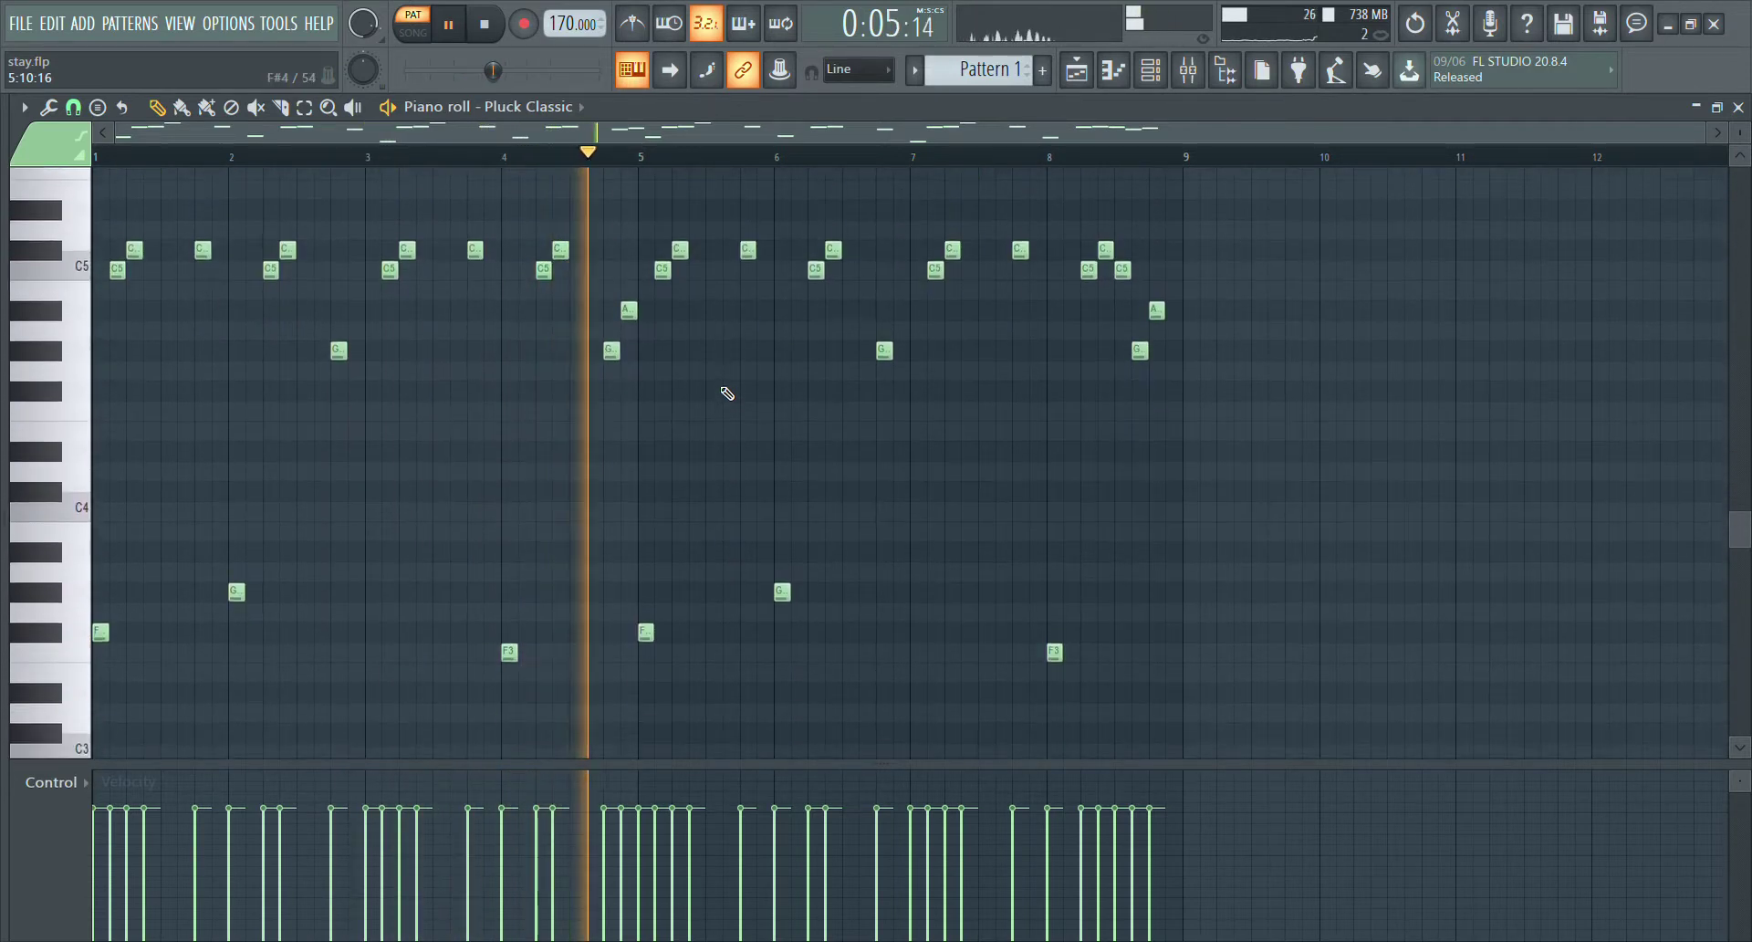
Review Pattern 1's Pluck Classic notes across their full pitch range during playback, and return to the playlist
scroll(727, 393, "up", 1)
scroll(728, 393, "down", 1)
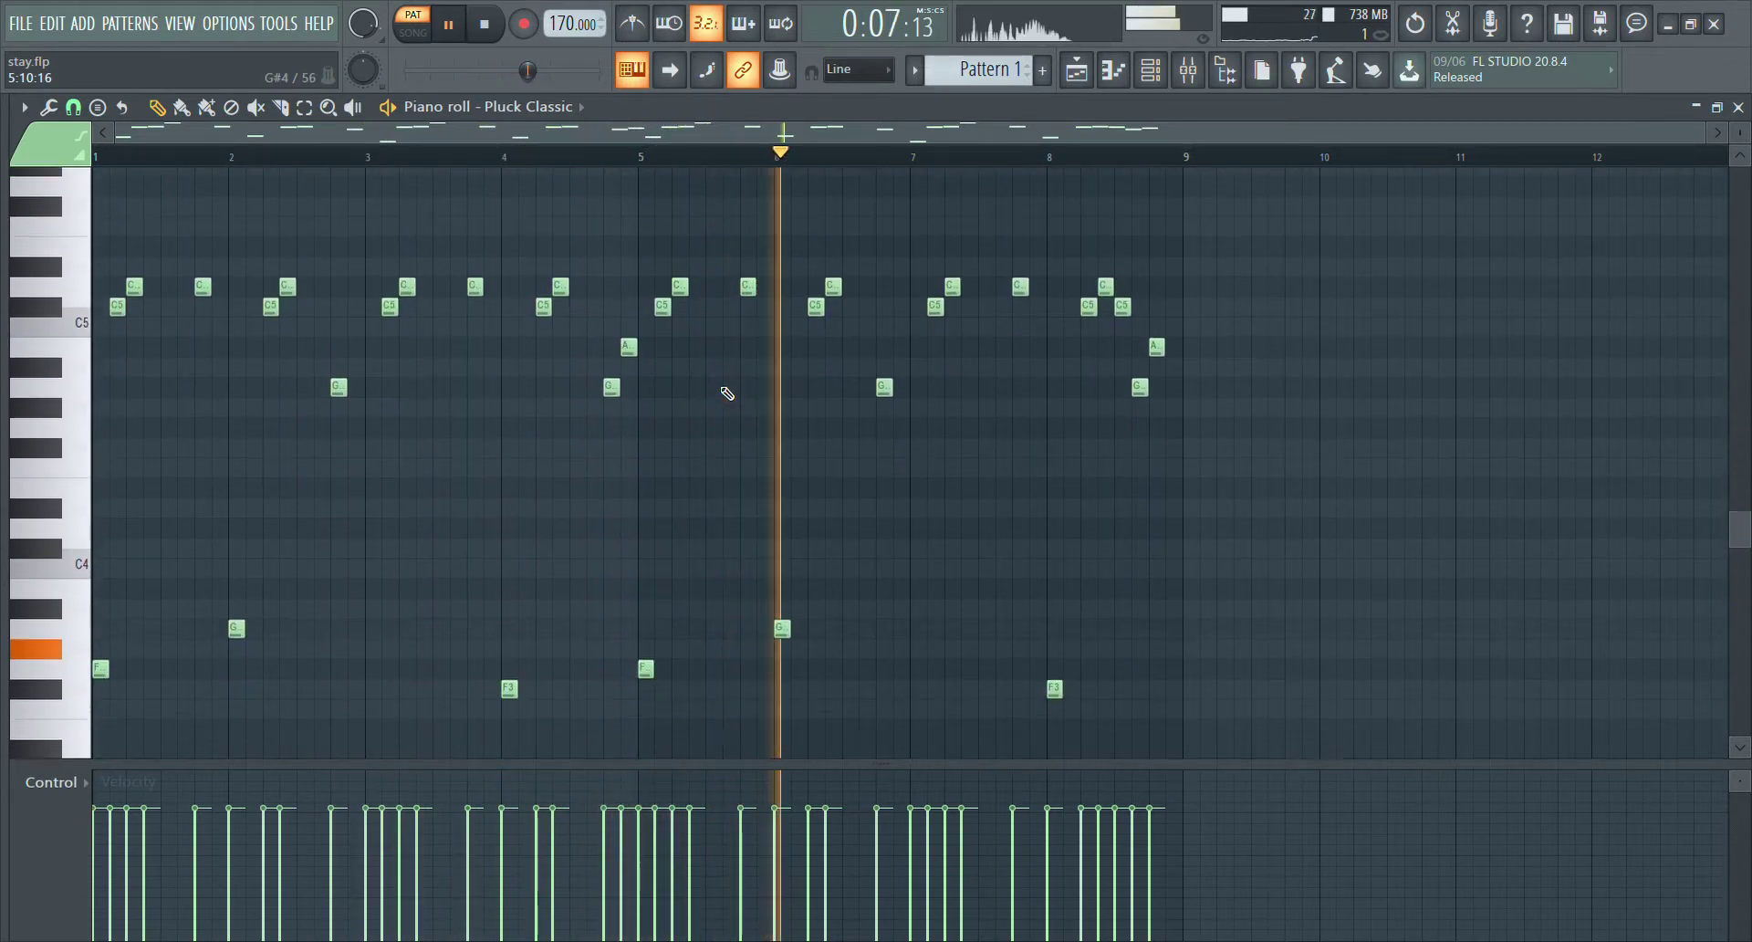
scroll(728, 394, "up", 2)
scroll(727, 393, "down", 4)
scroll(727, 394, "up", 4)
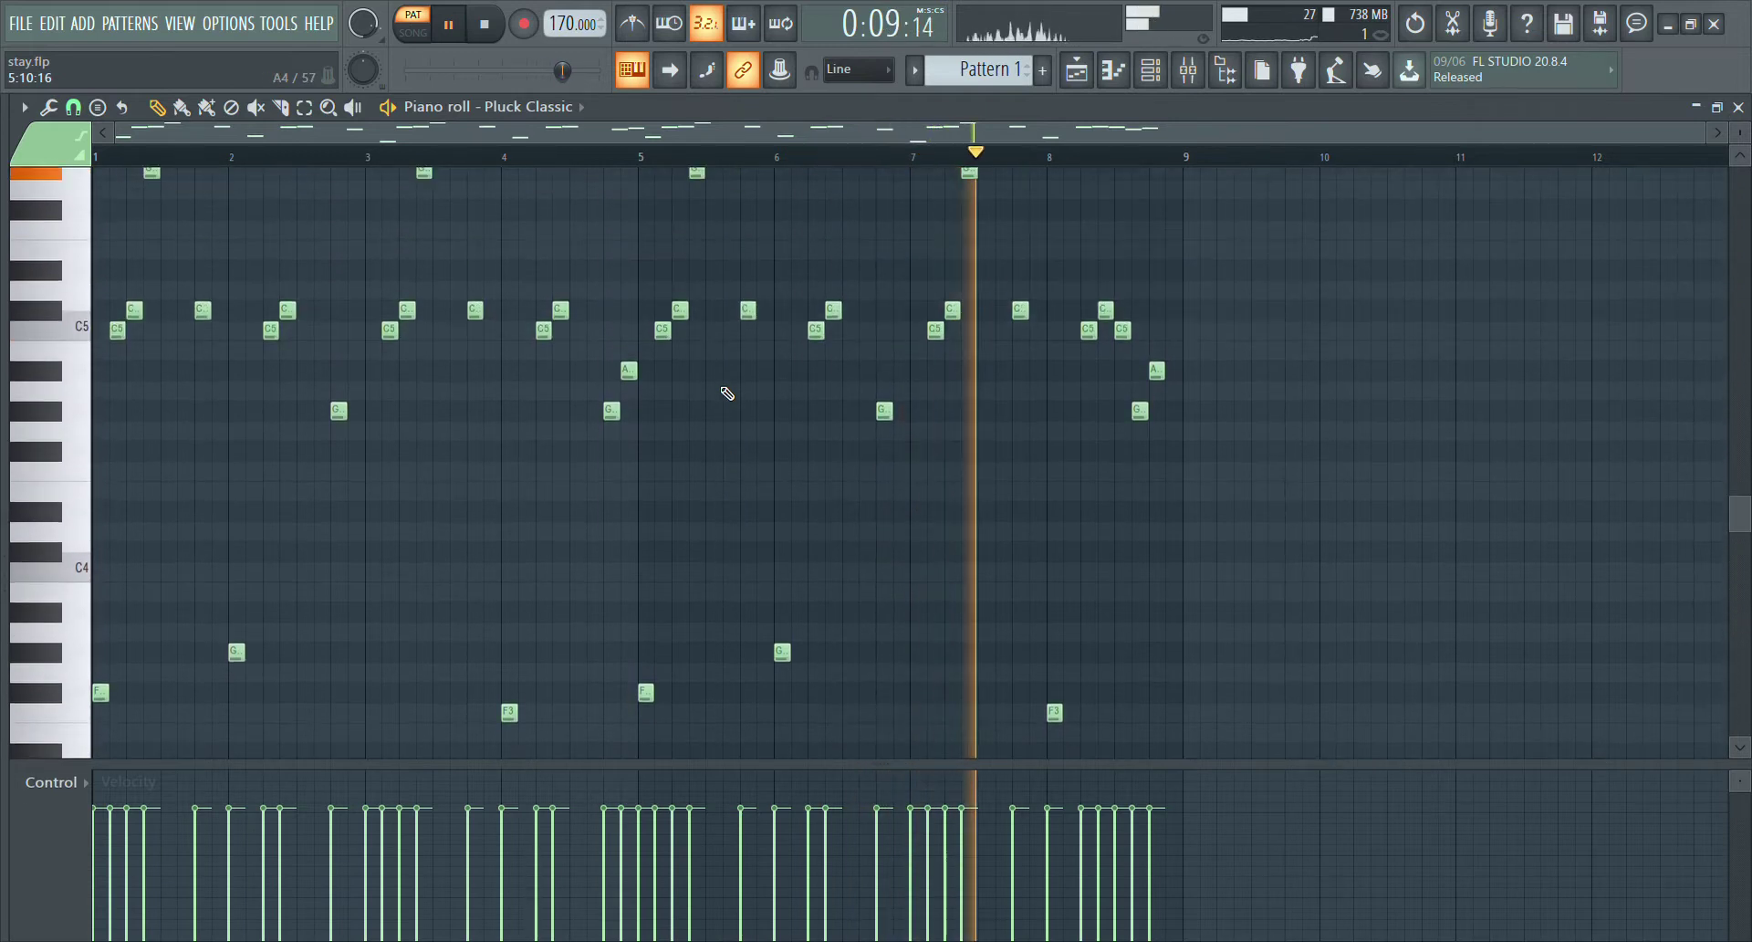
scroll(728, 393, "up", 1)
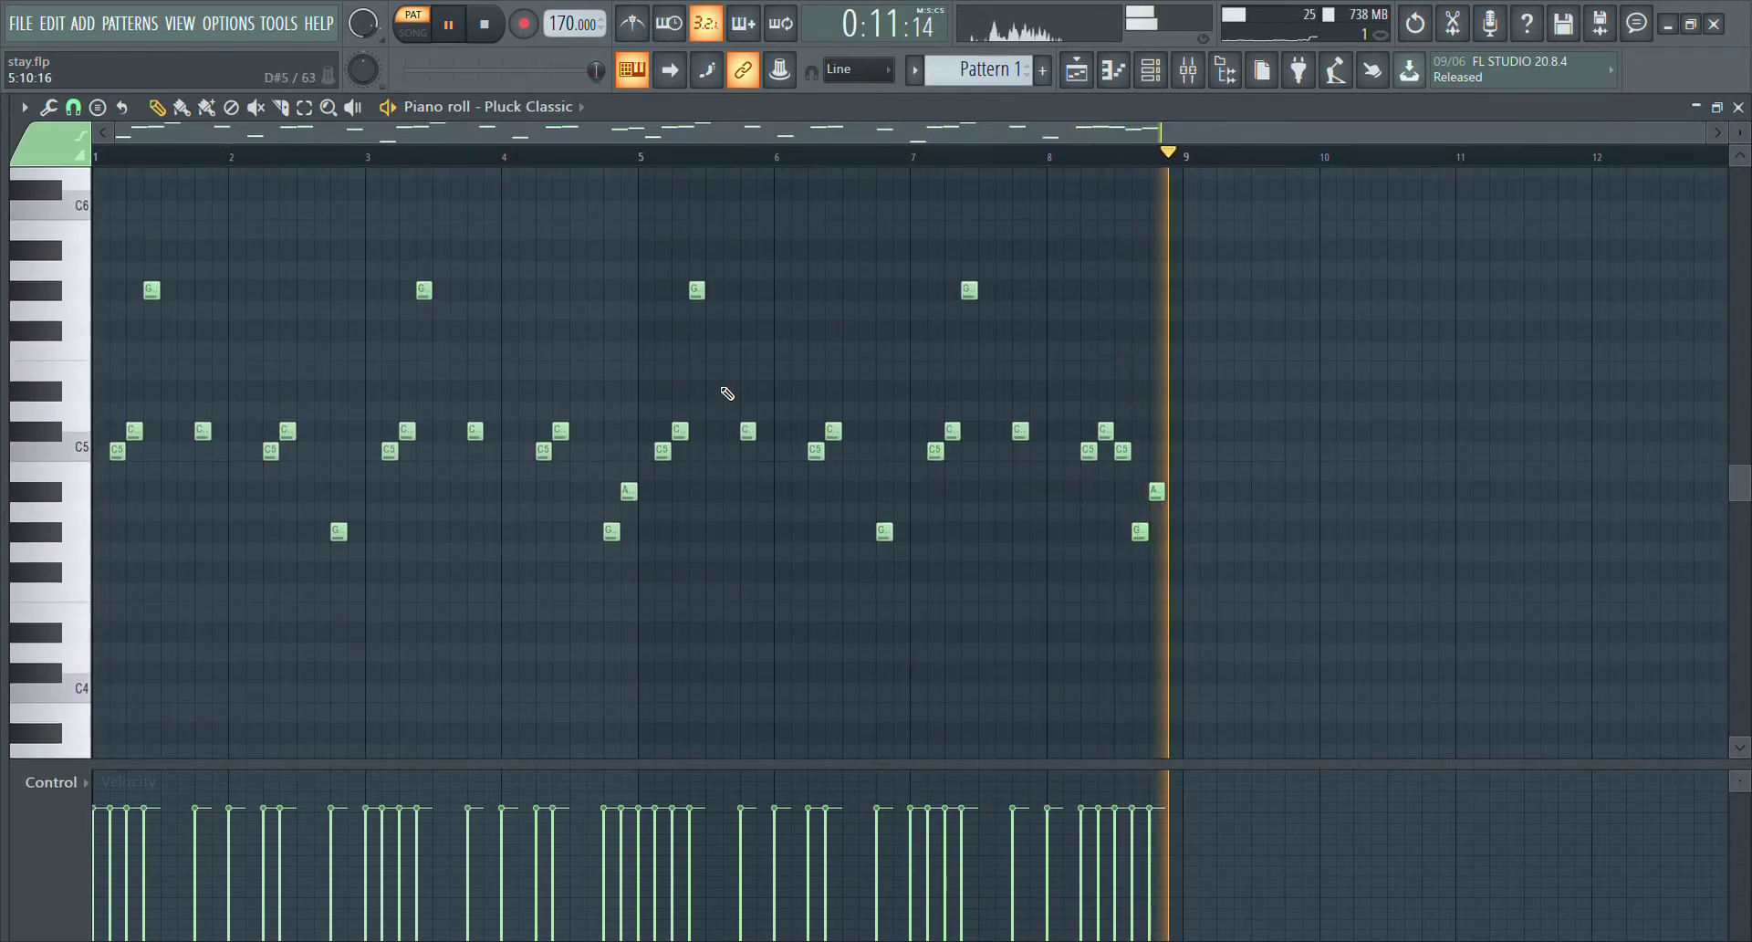
left_click(1745, 107)
left_click(1652, 357)
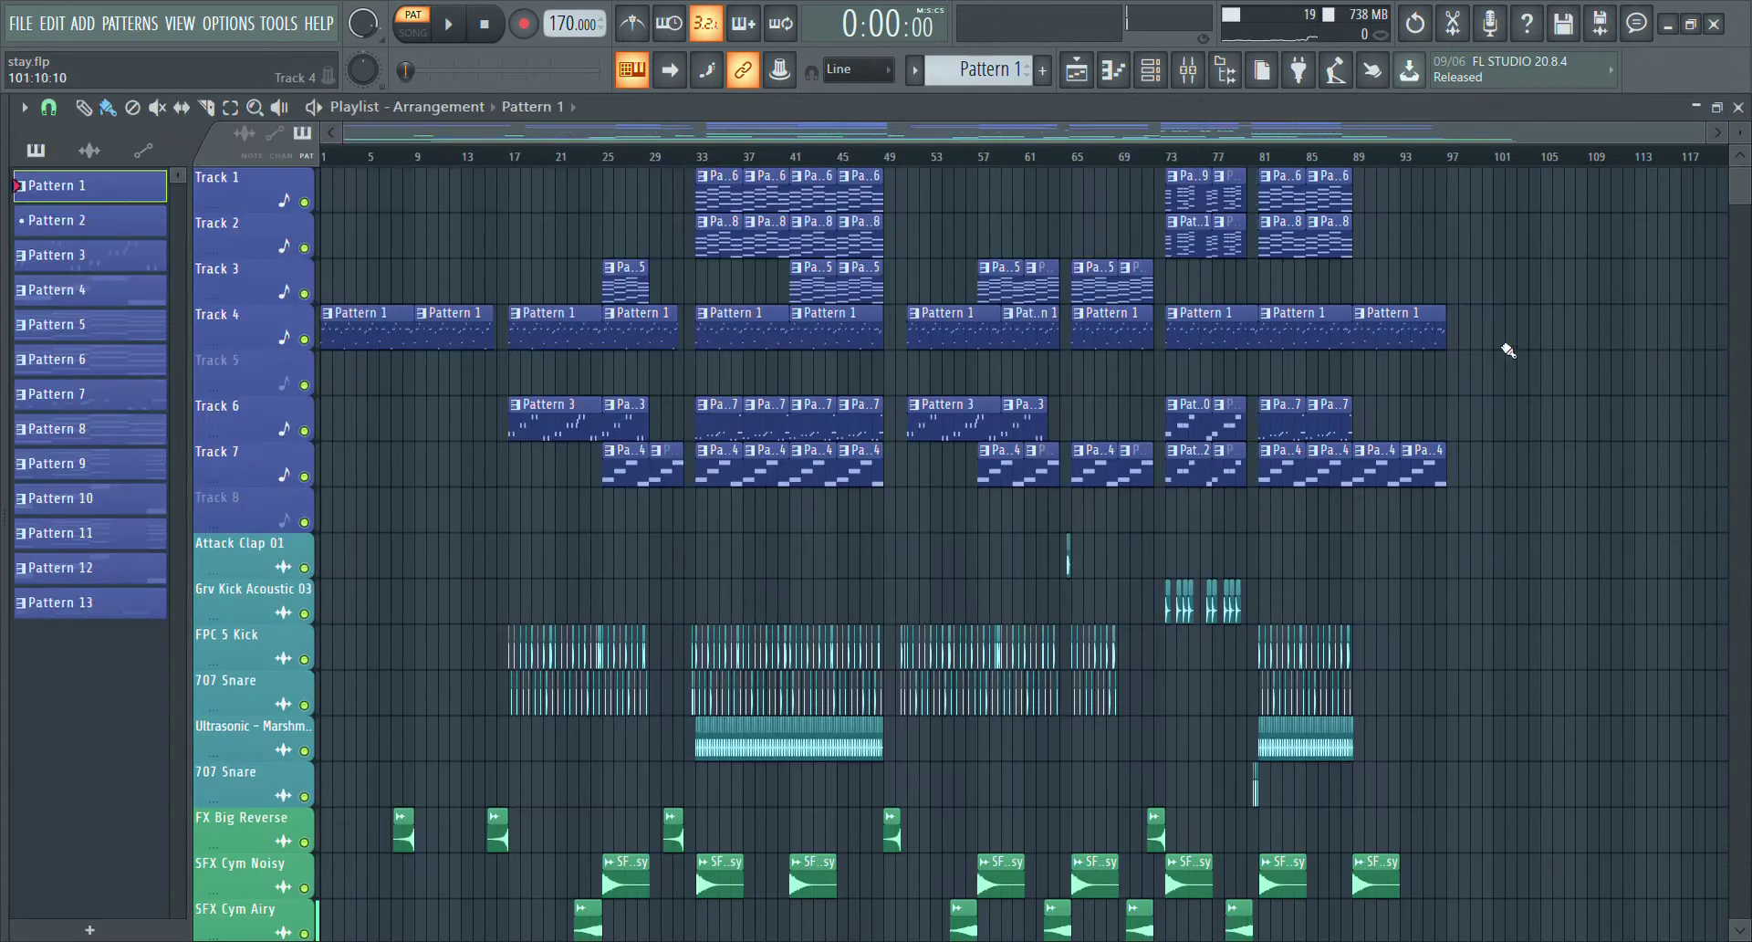
Open Pattern 3's GMS notes from Track 6, play them, check the layered channels in the channel rack, and return to the playlist
double_click(546, 442)
scroll(173, 199, "down", 6)
key("space")
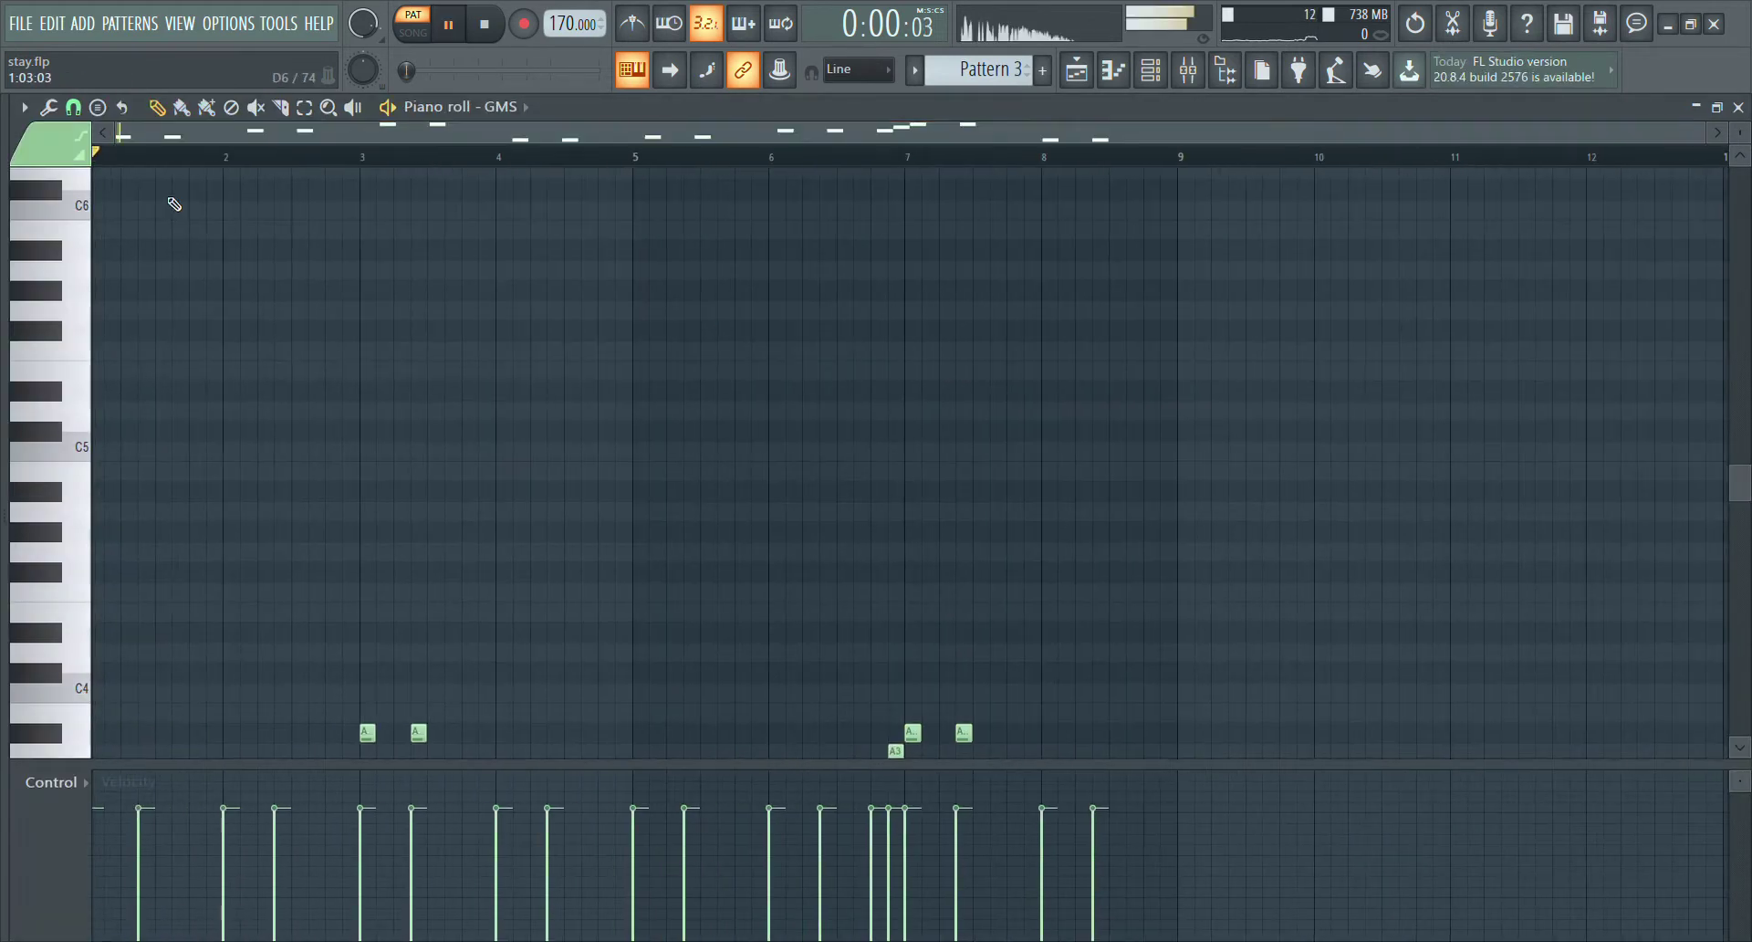
key("F6")
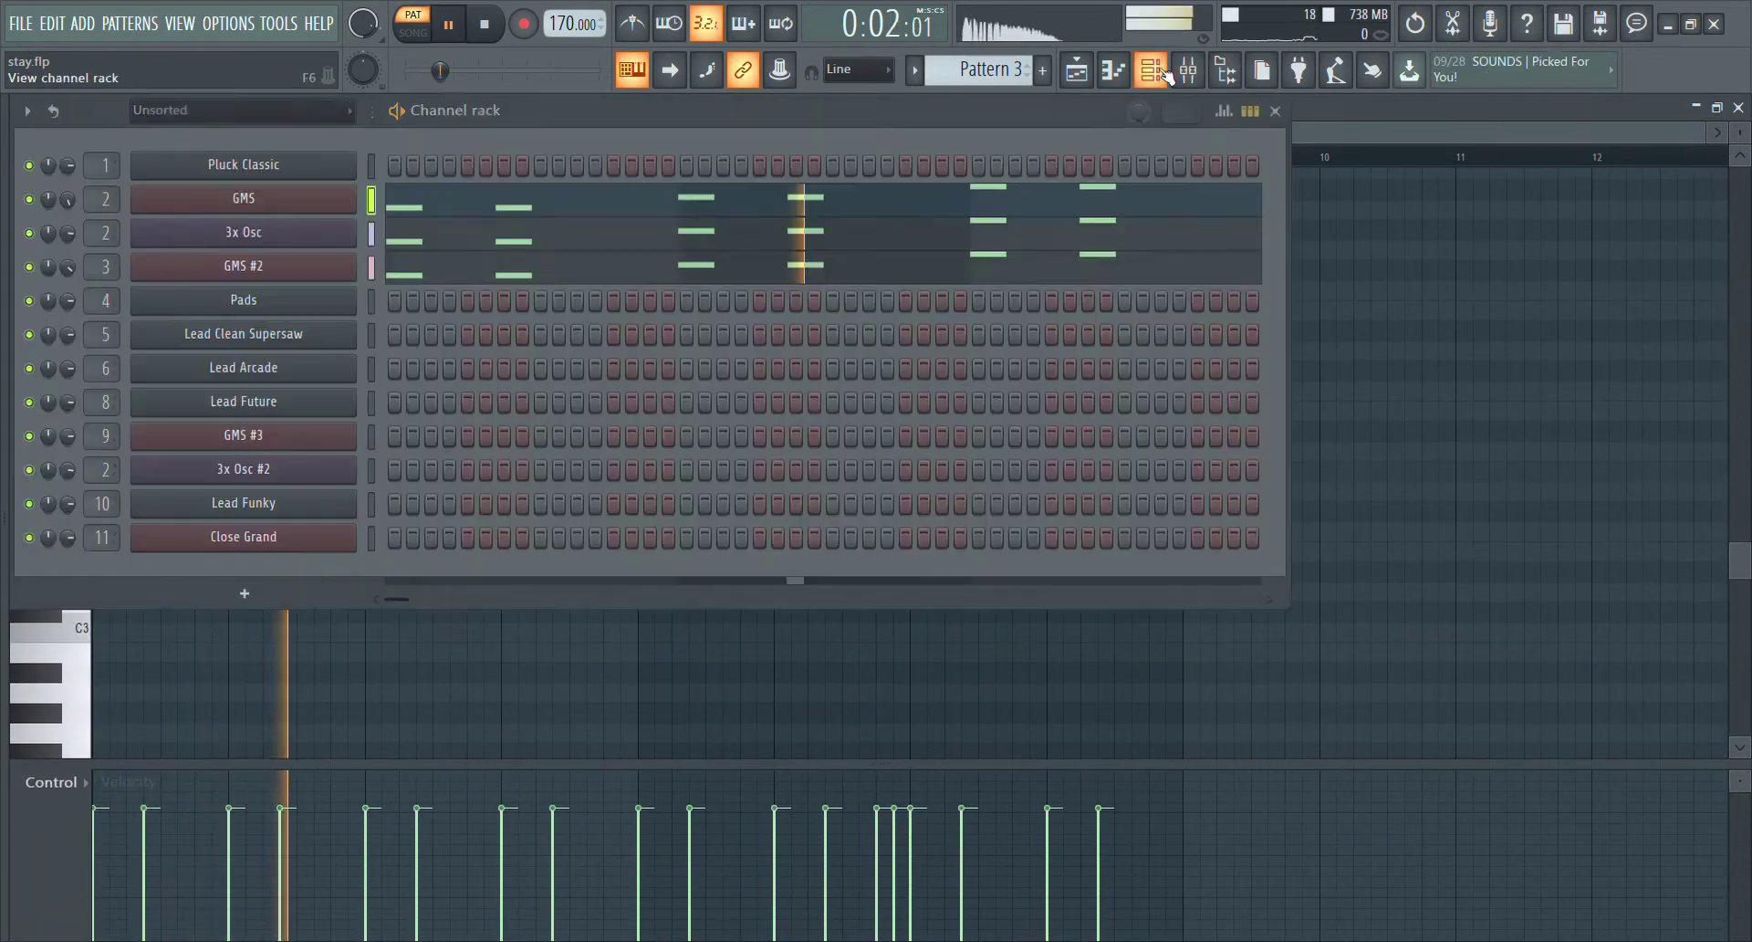
left_click(1275, 111)
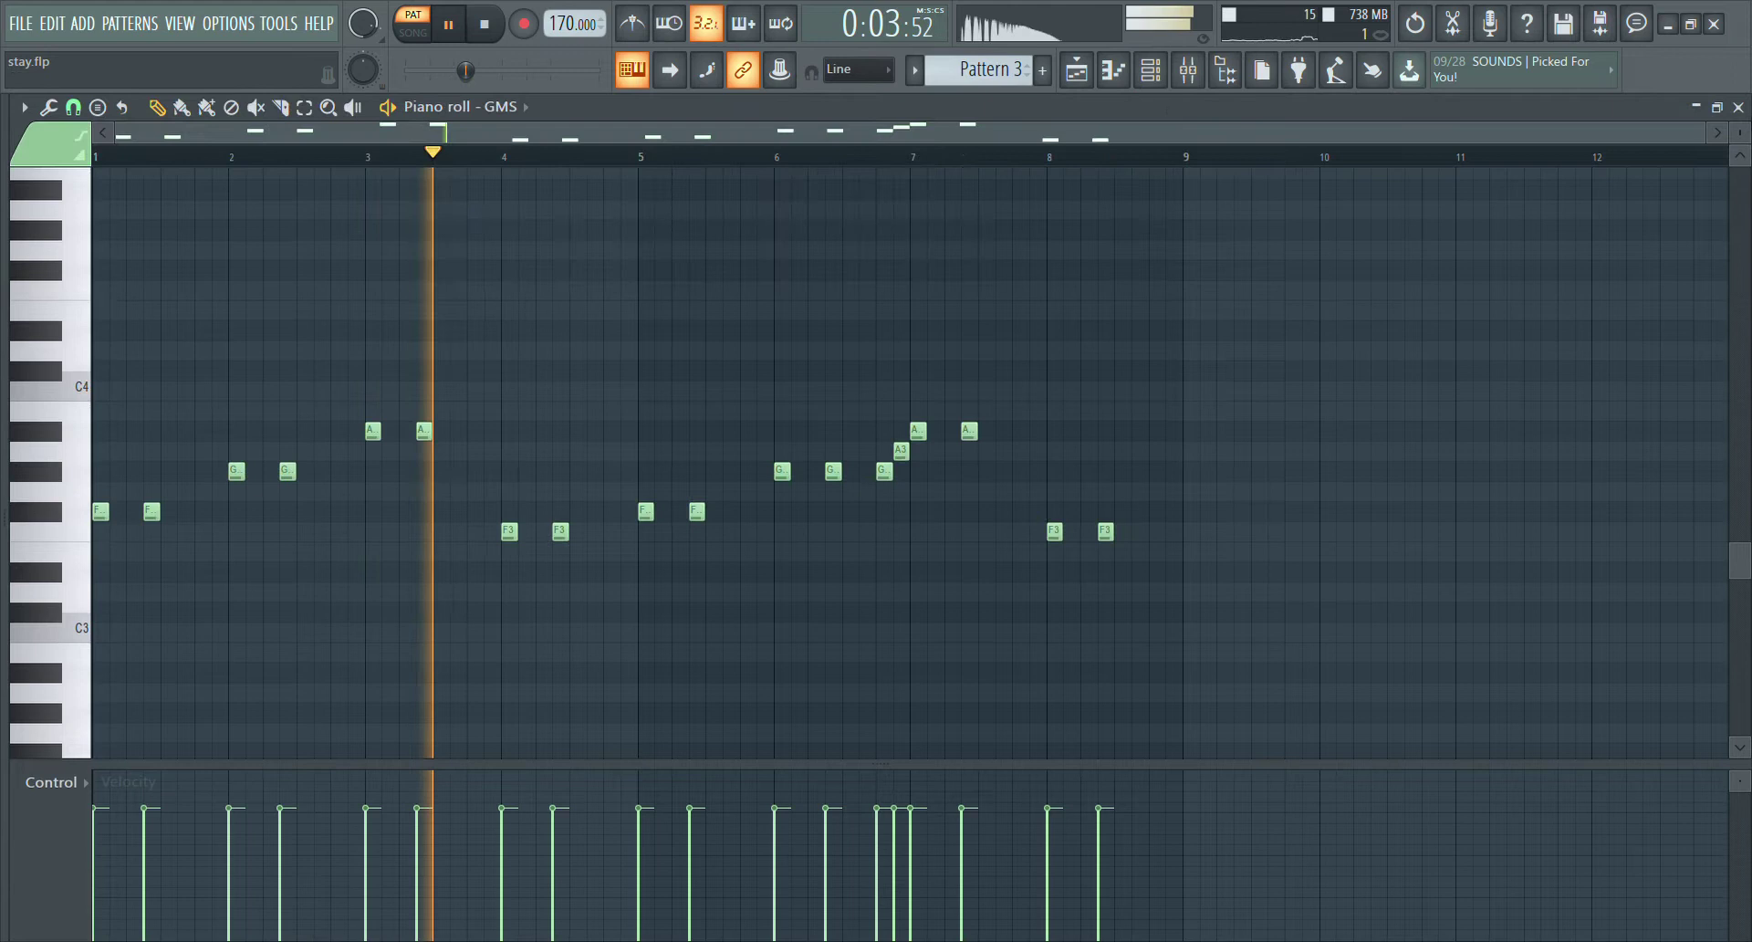
left_click(1739, 106)
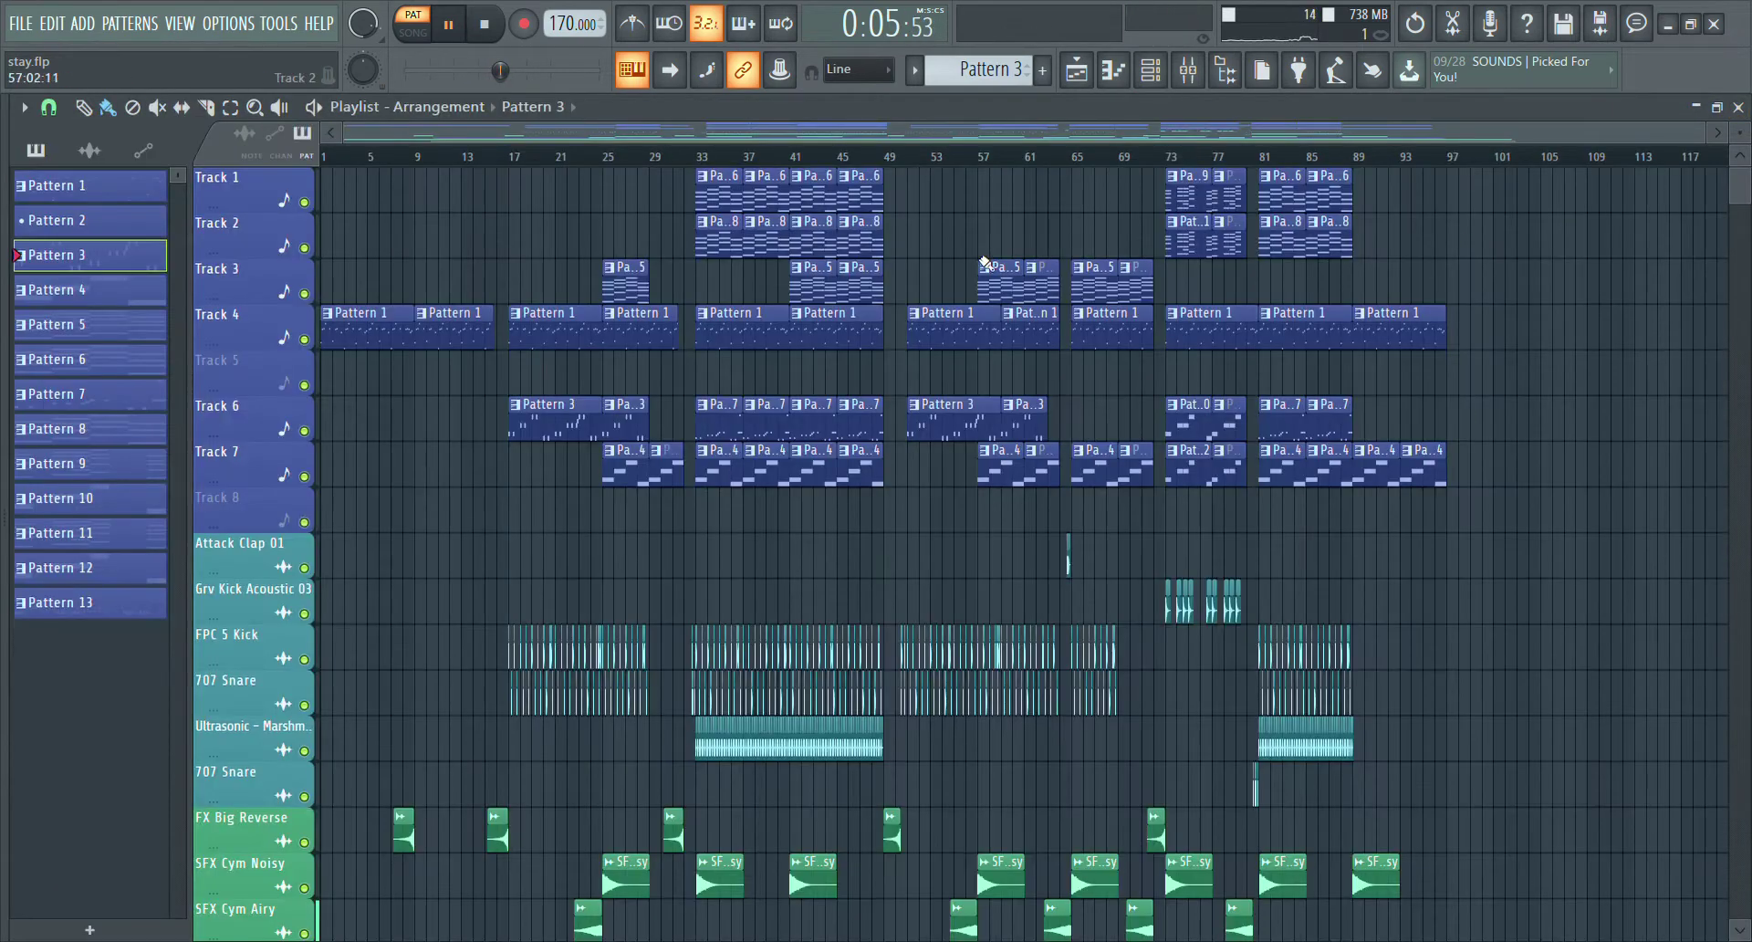
Open Pattern 4's GMS #2 notes from Track 7, play them, and return to the playlist
double_click(637, 481)
key("space")
left_click_drag(684, 182, 1186, 379)
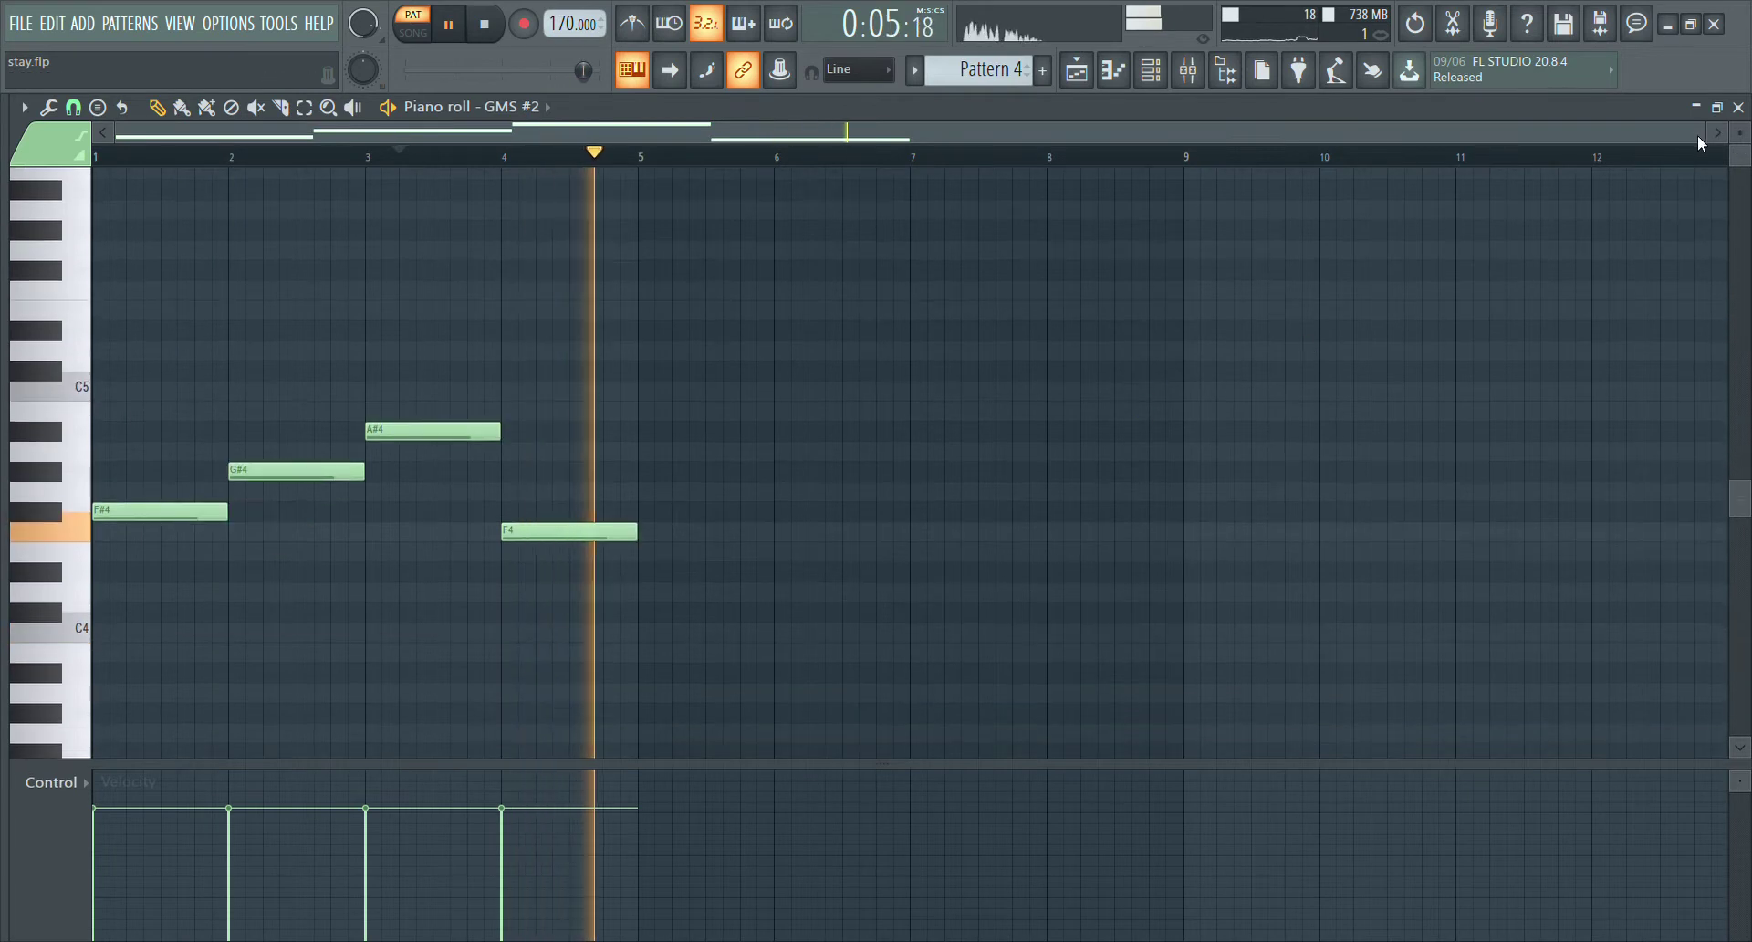
left_click(1739, 106)
key("space")
Open and play Pattern 5's Pads chords from Track 3, remove the stray F#5 note near bar 10, and return to the playlist
double_click(637, 296)
key("space")
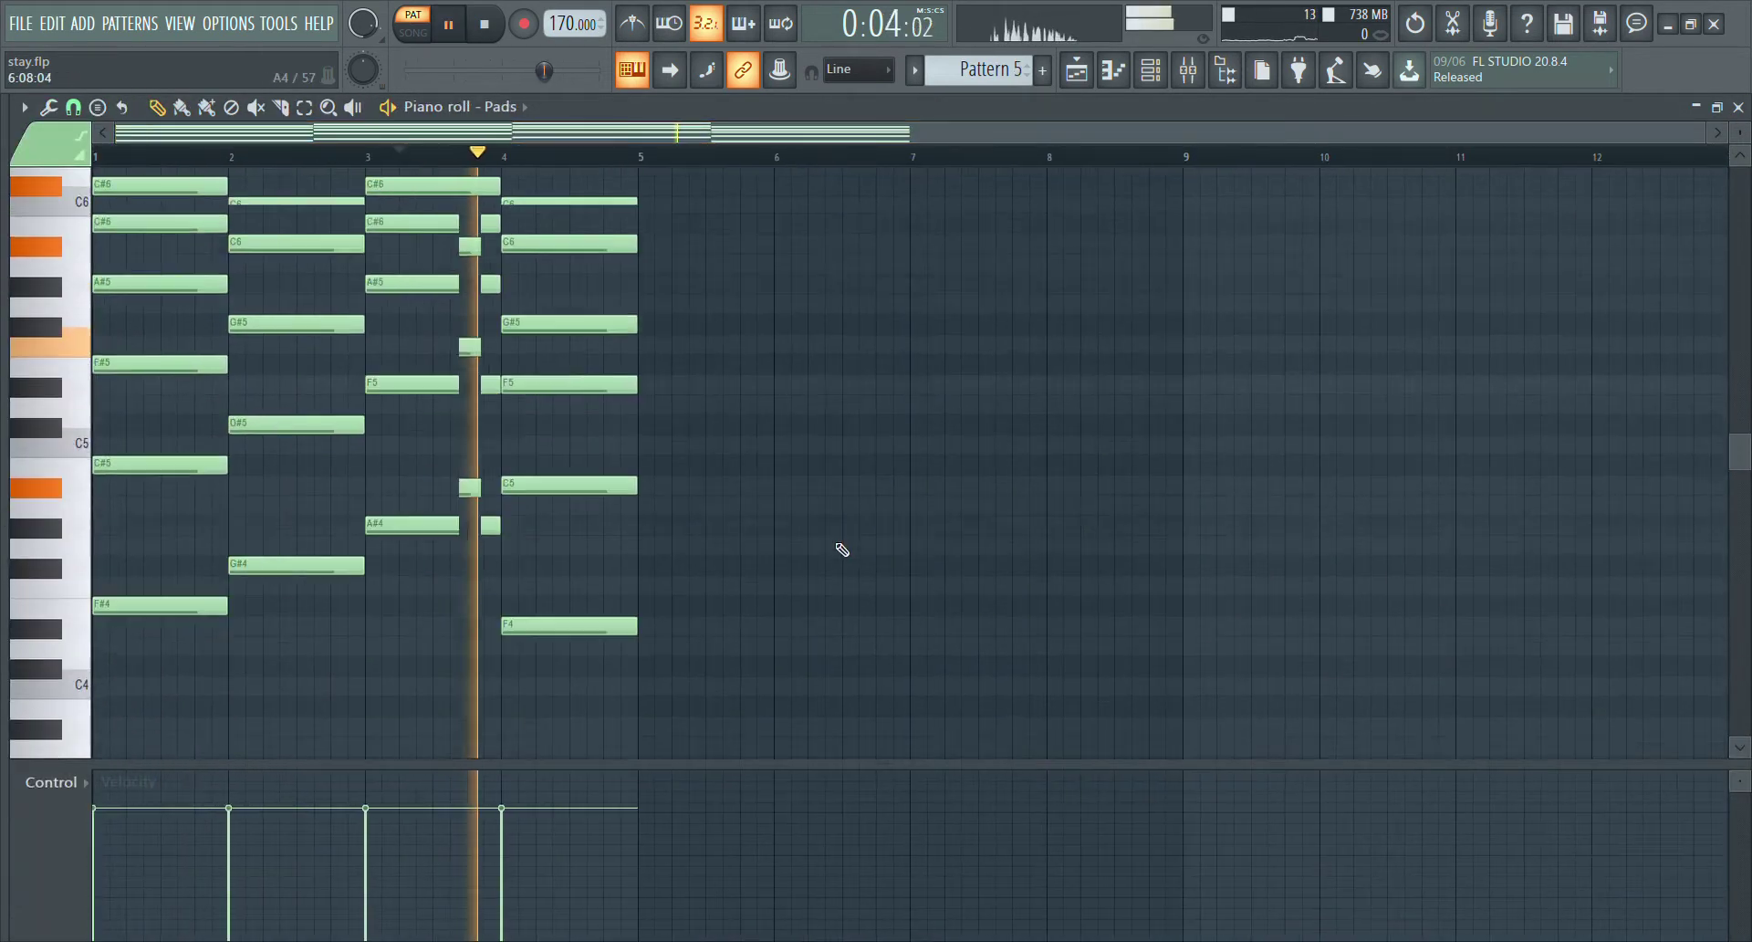
left_click(1151, 73)
left_click(1409, 451)
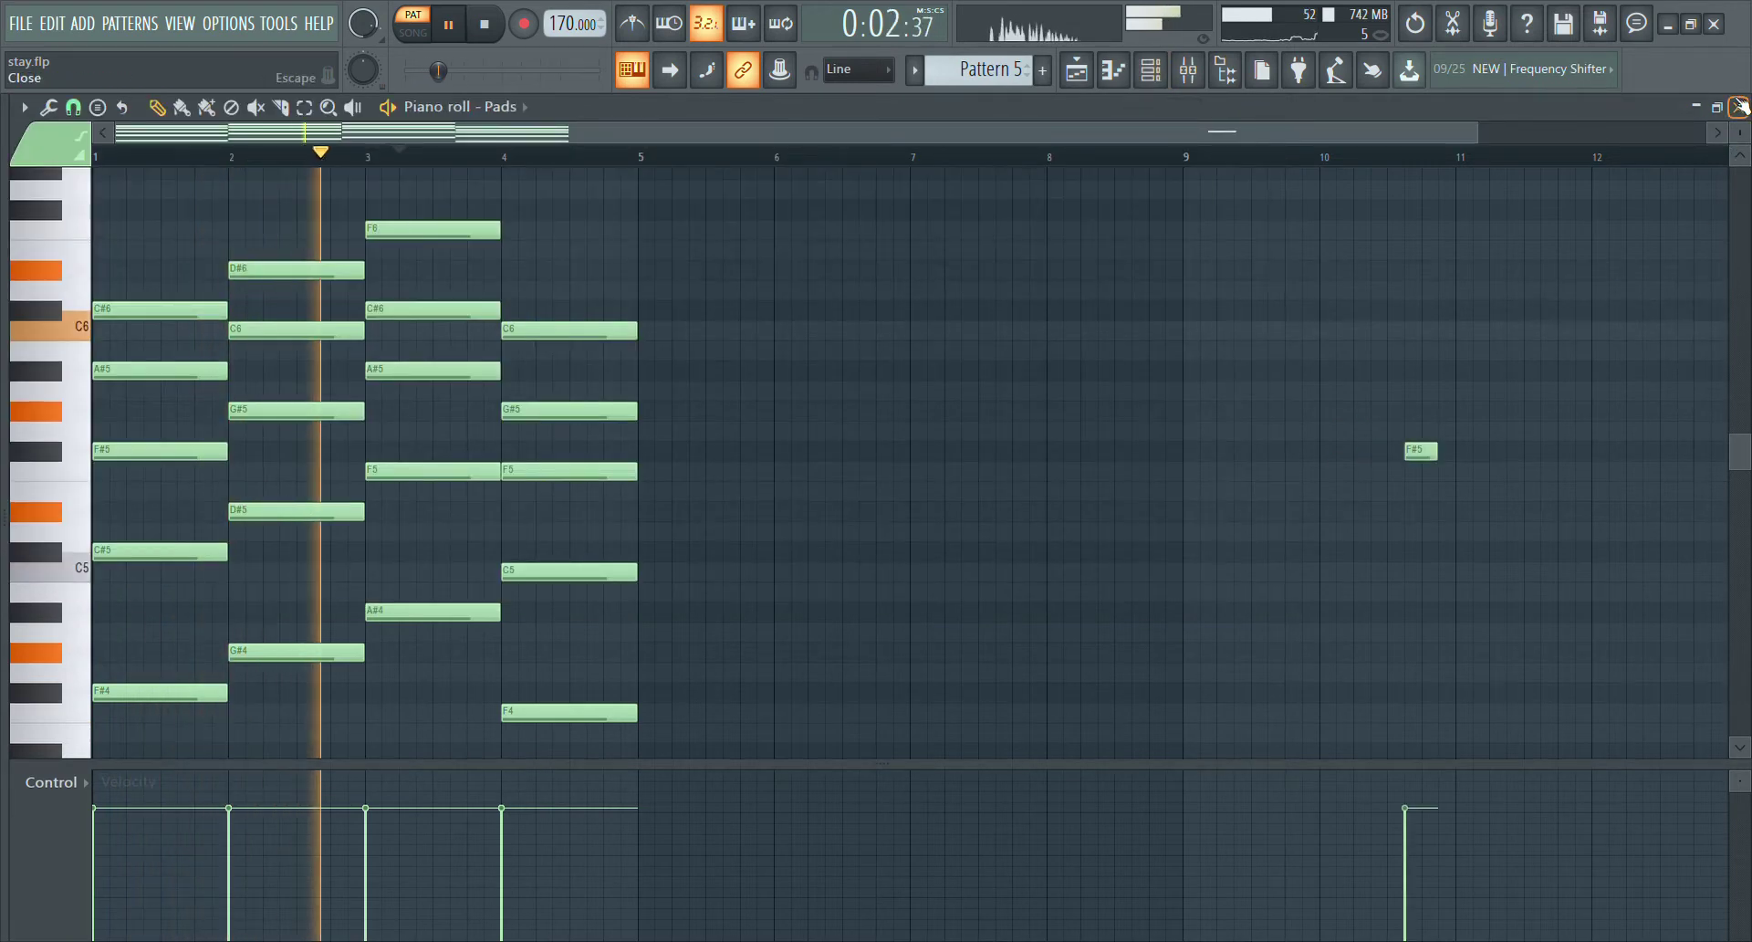
right_click(1425, 445)
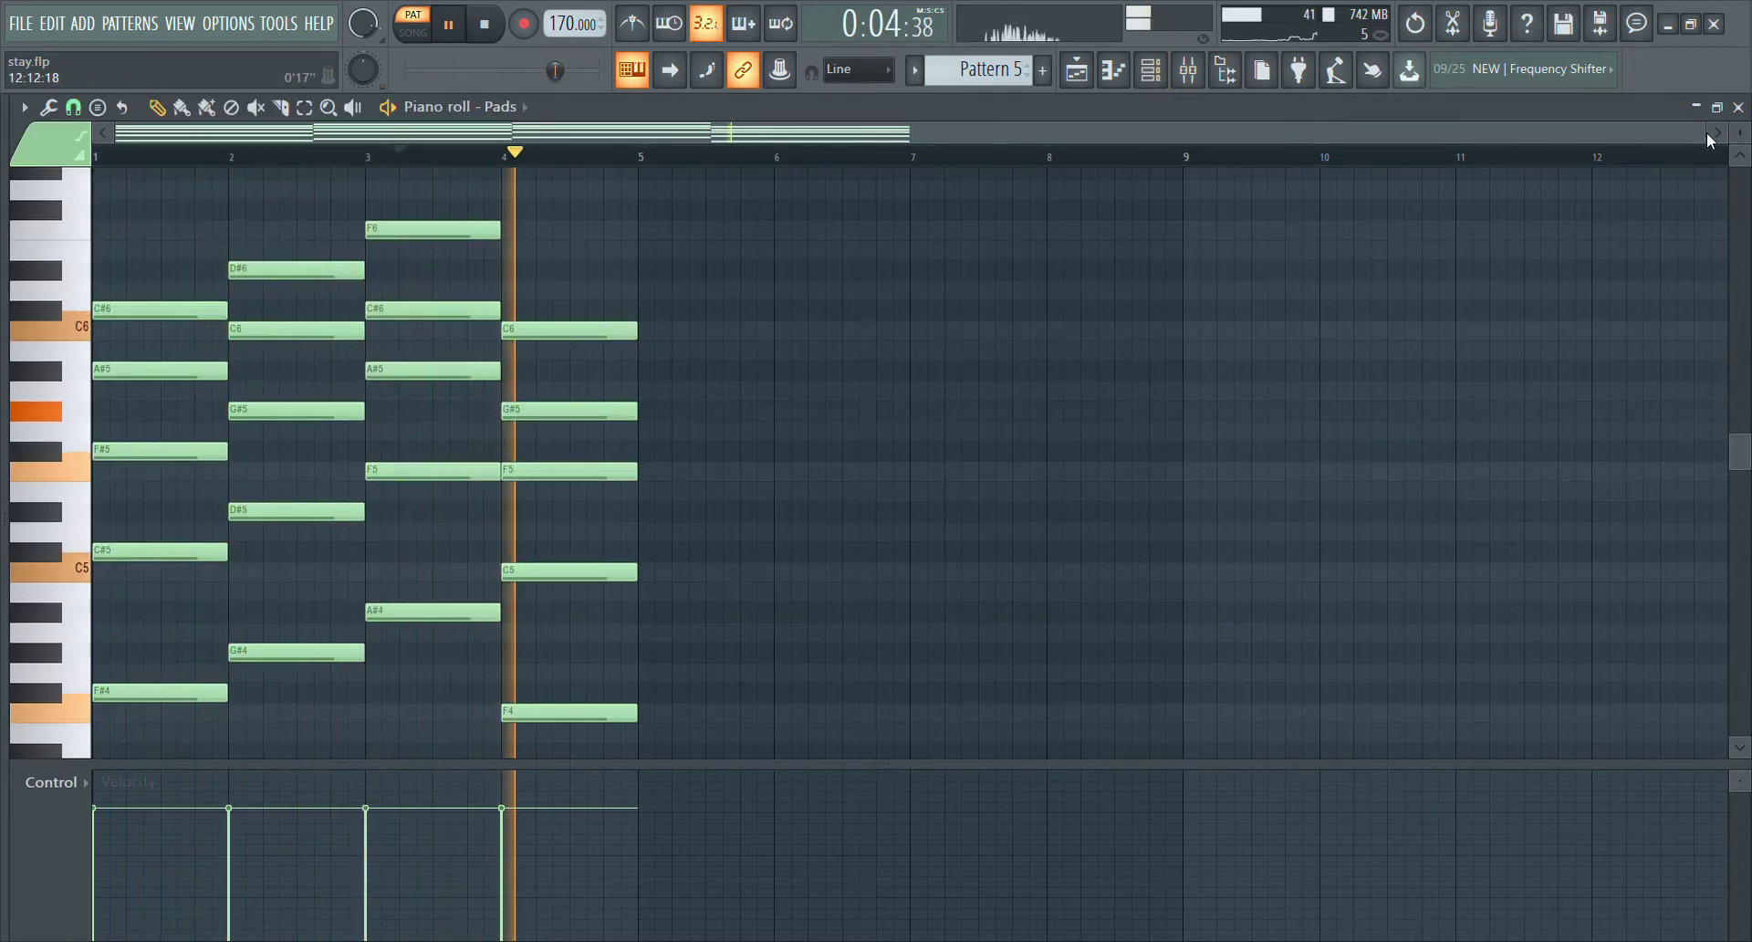
left_click(1739, 107)
key("F6")
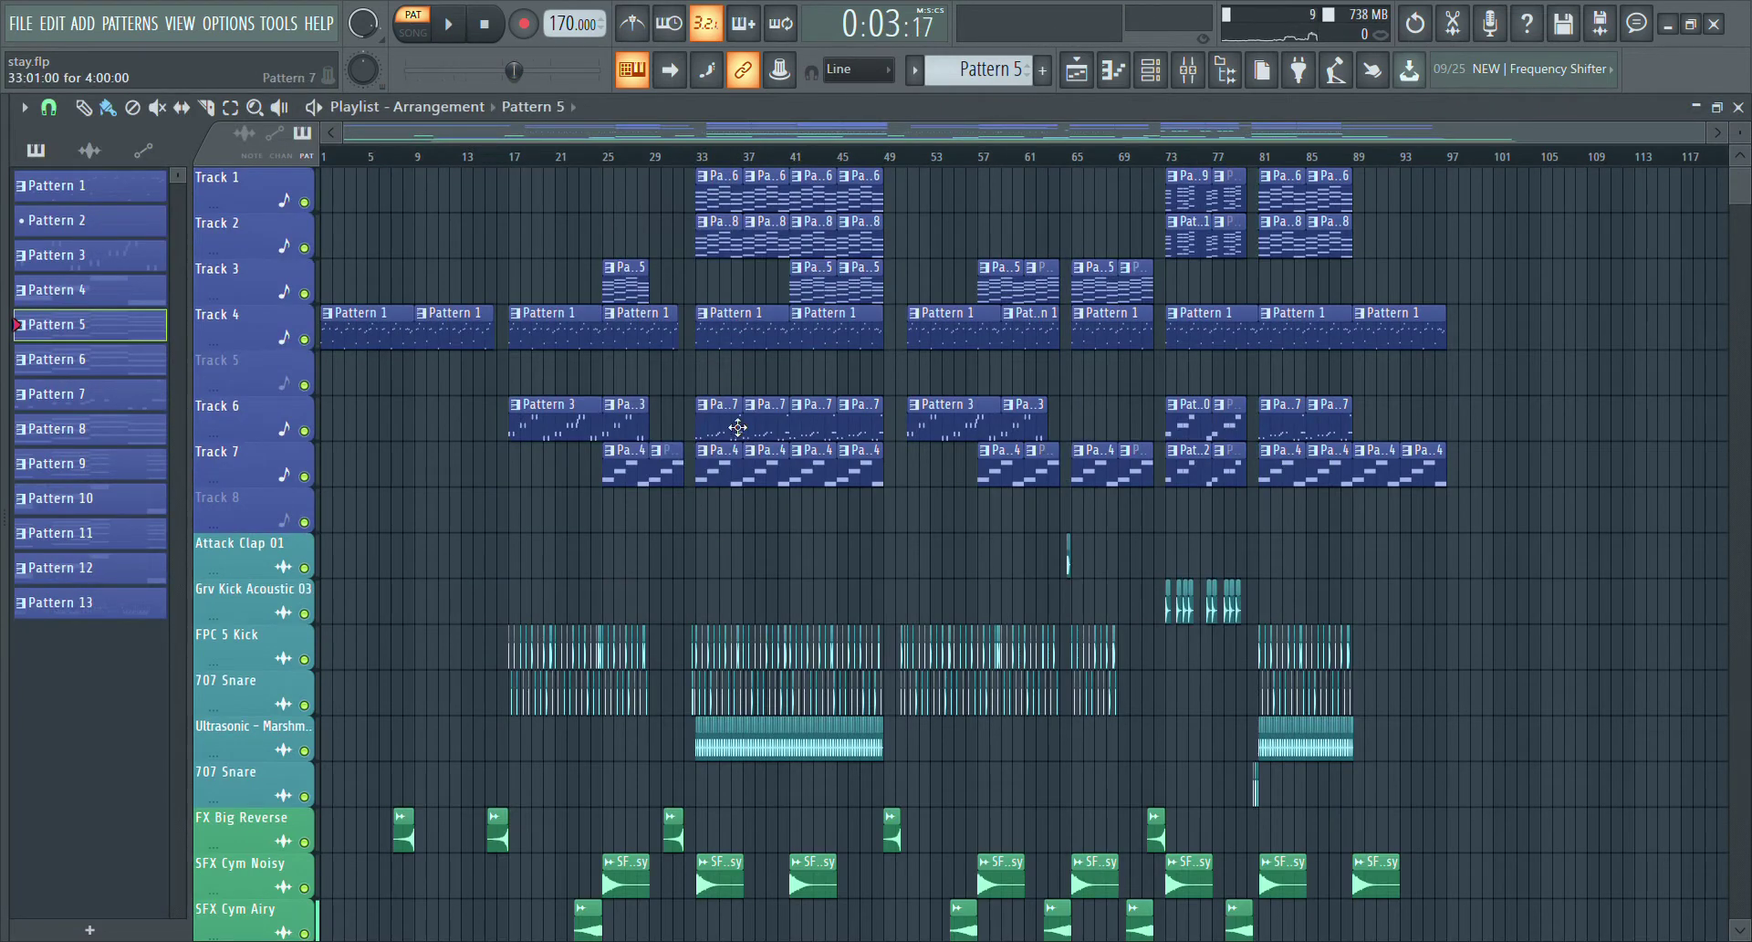
Open Pattern 6's Lead Clean Supersaw chords from Track 1, play them, check the channel rack, and return to the playlist
double_click(728, 209)
key("space")
scroll(492, 422, "down", 2)
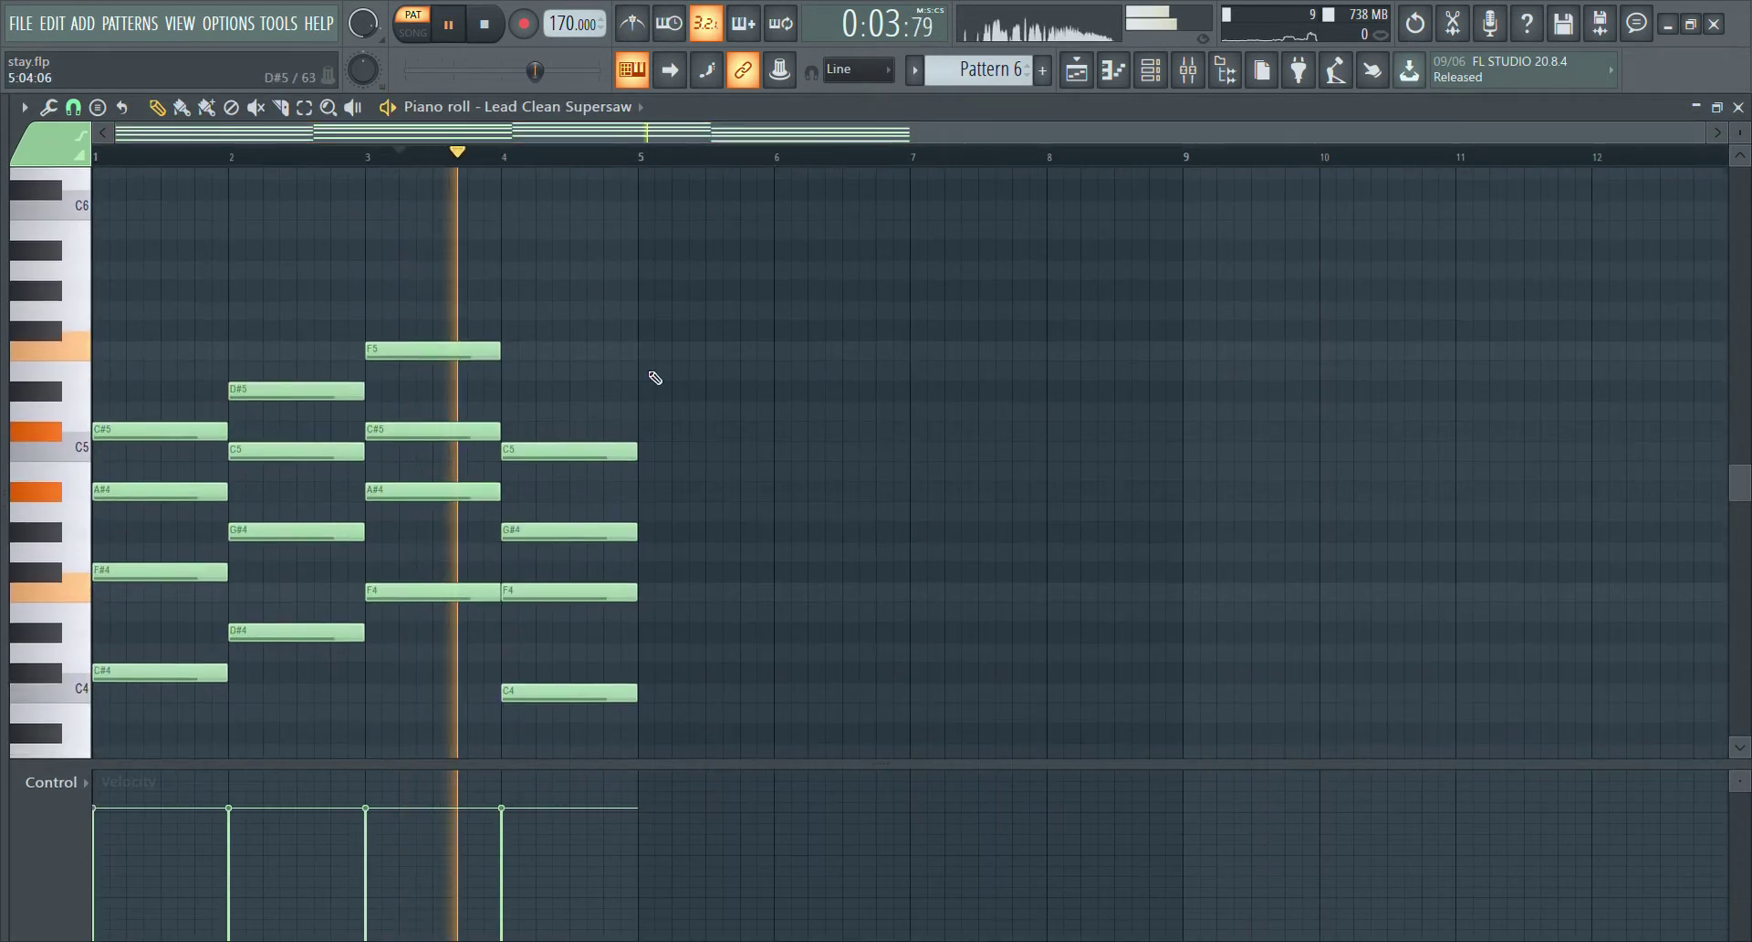
left_click(488, 34)
key("space")
scroll(1032, 433, "down", 3)
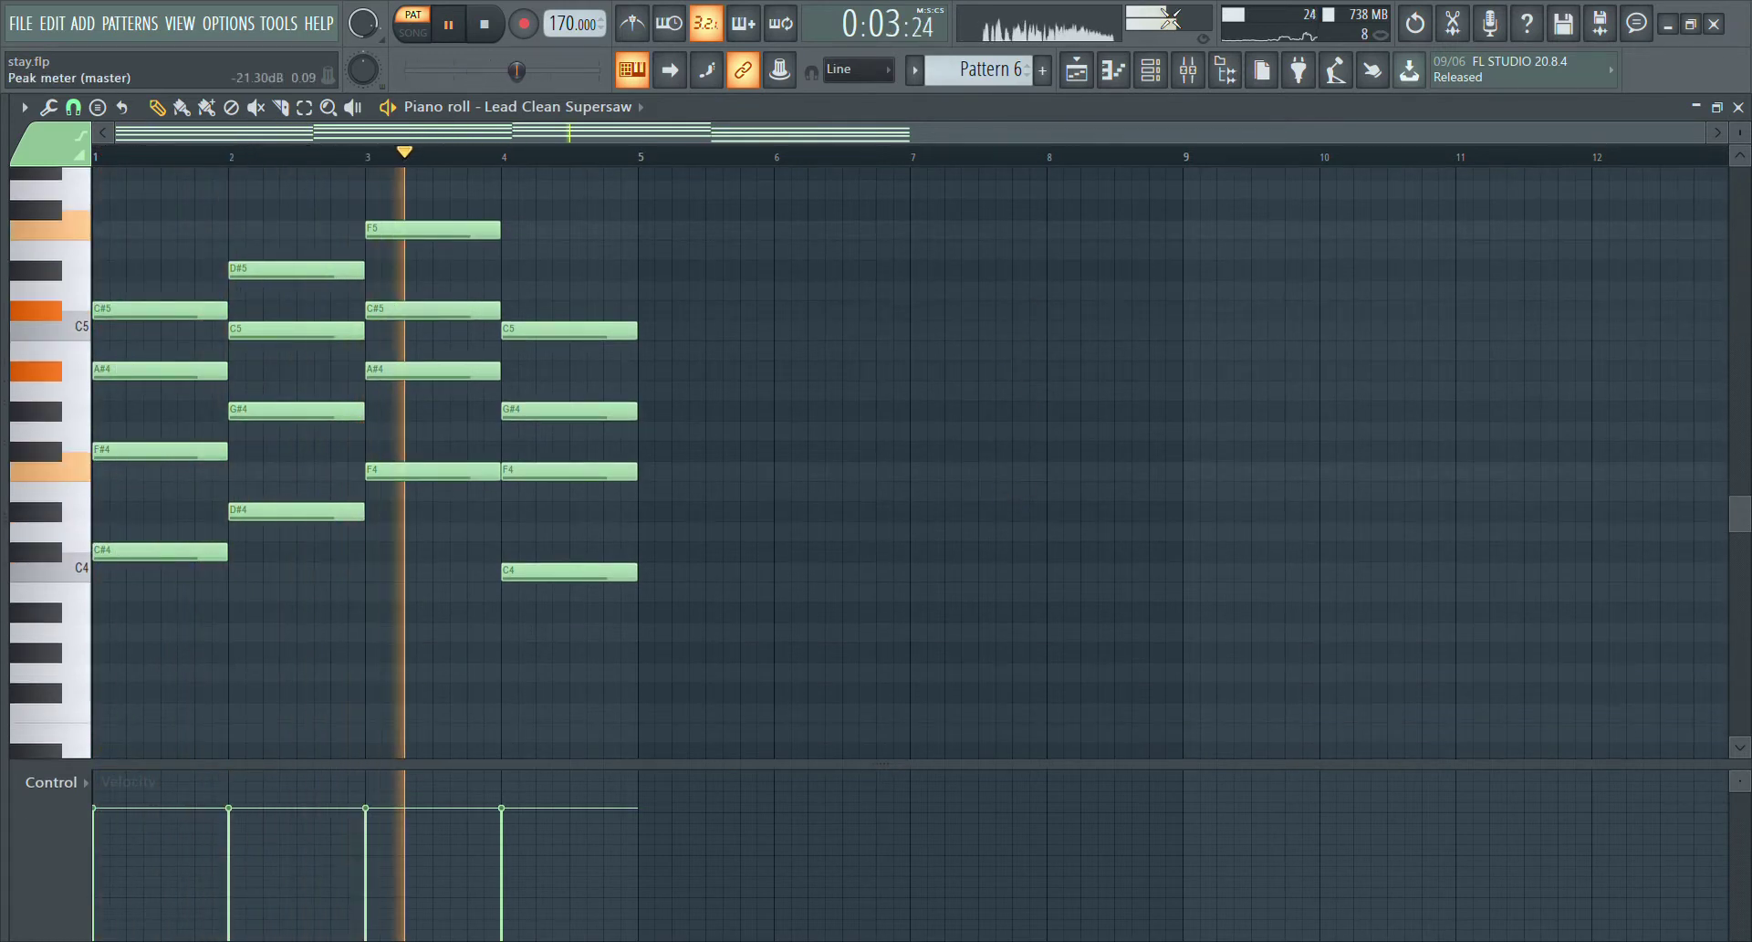
left_click(1154, 69)
left_click(1272, 111)
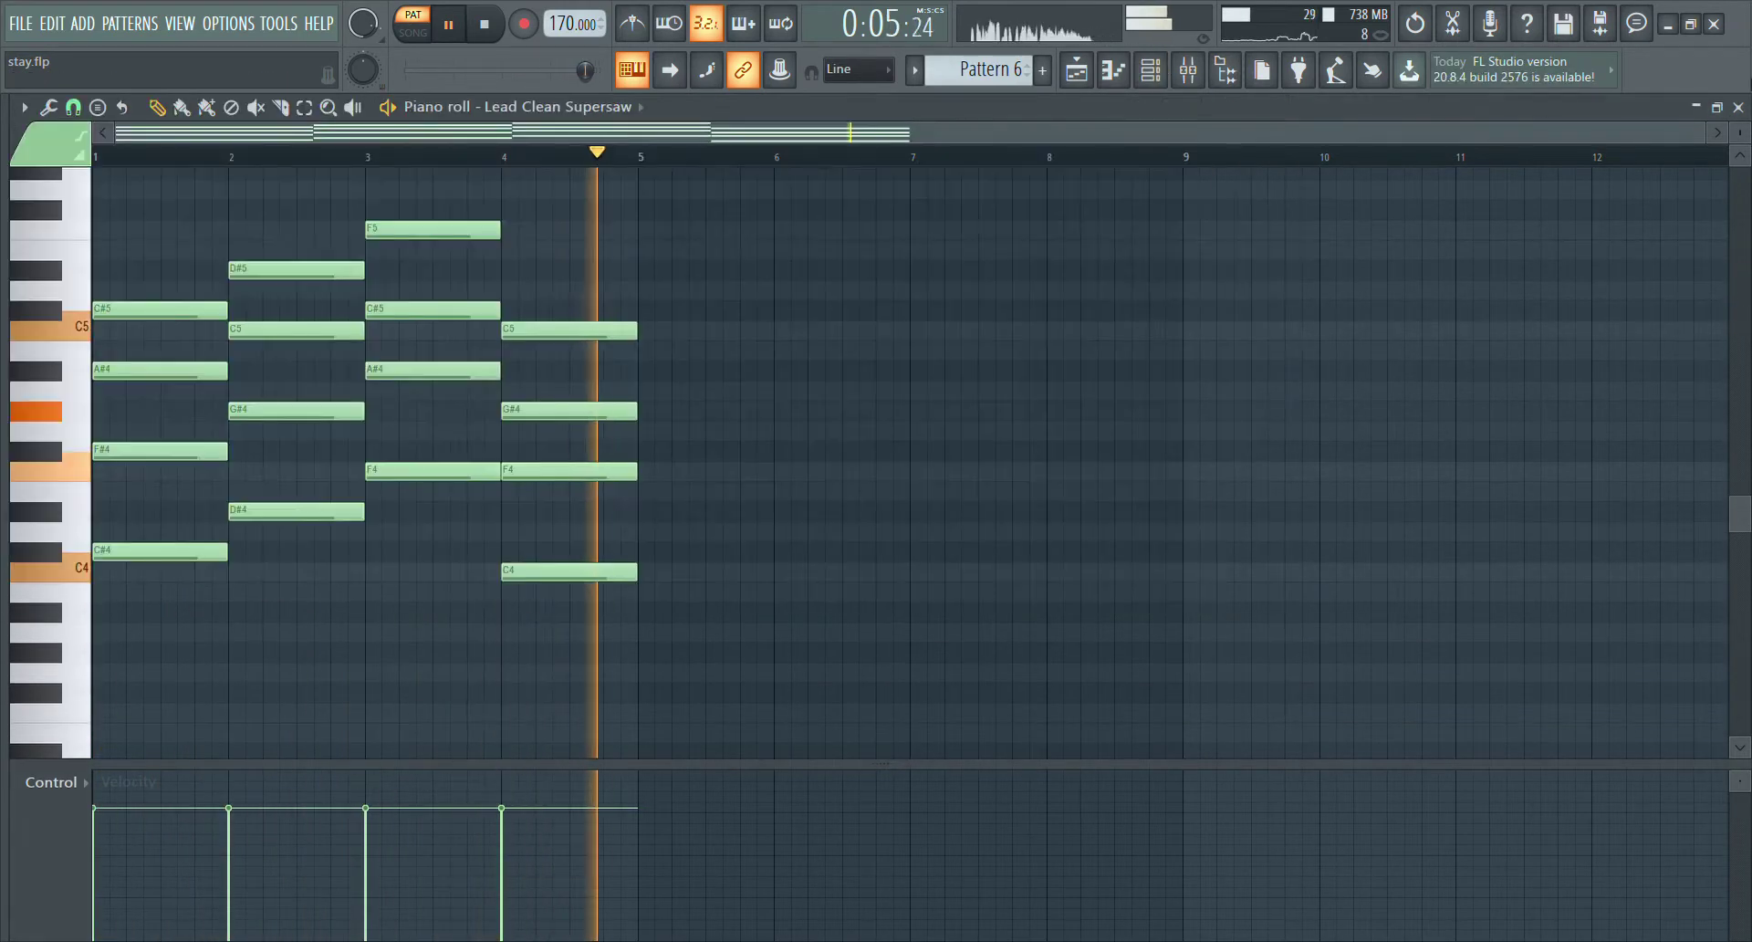
key("space")
key("F5")
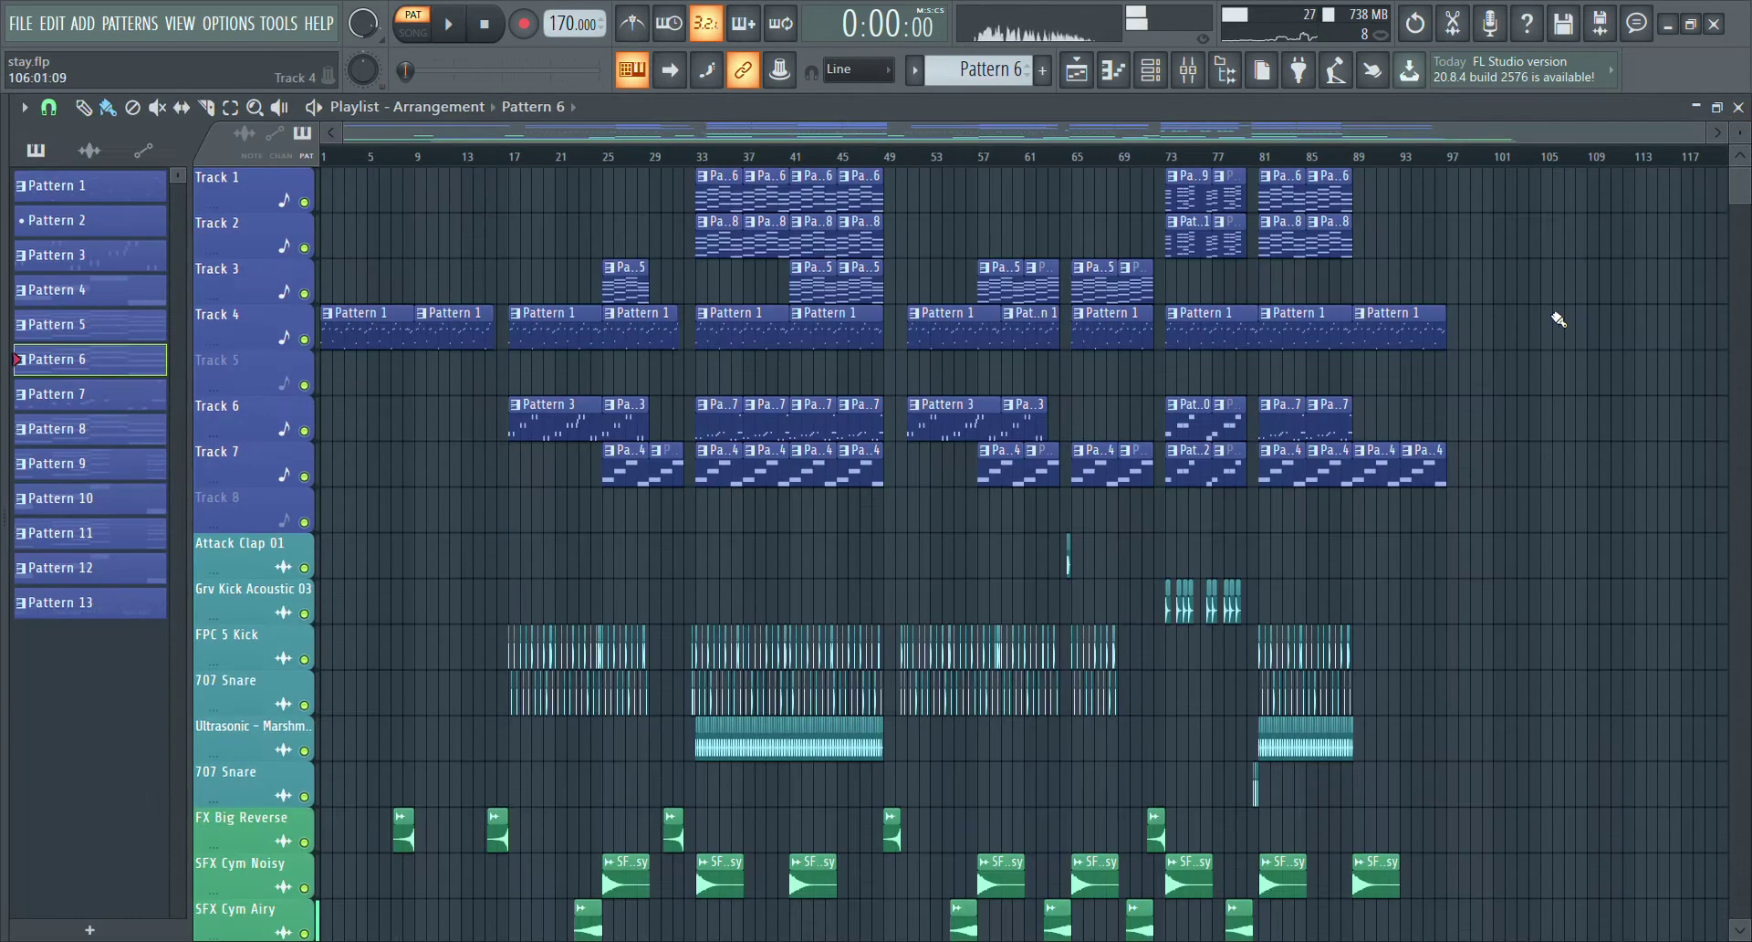
Open Pattern 8's Lead Arcade chords from Track 2, play them, and return to the playlist
double_click(726, 255)
key("space")
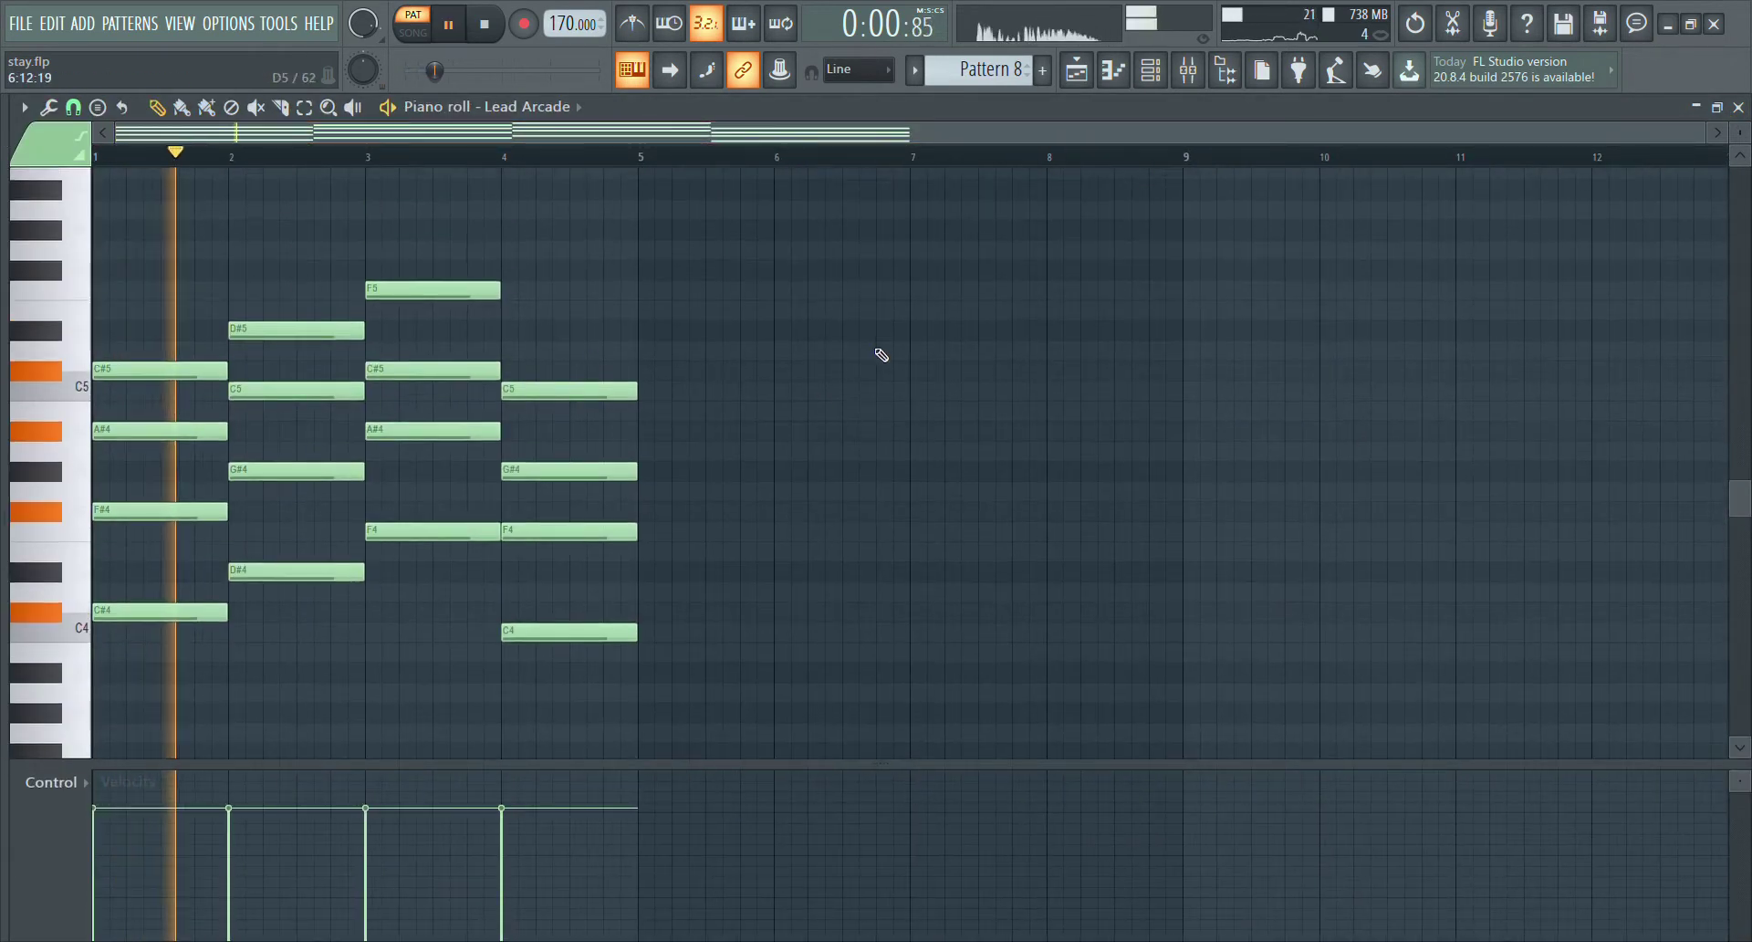
scroll(882, 356, "down", 2)
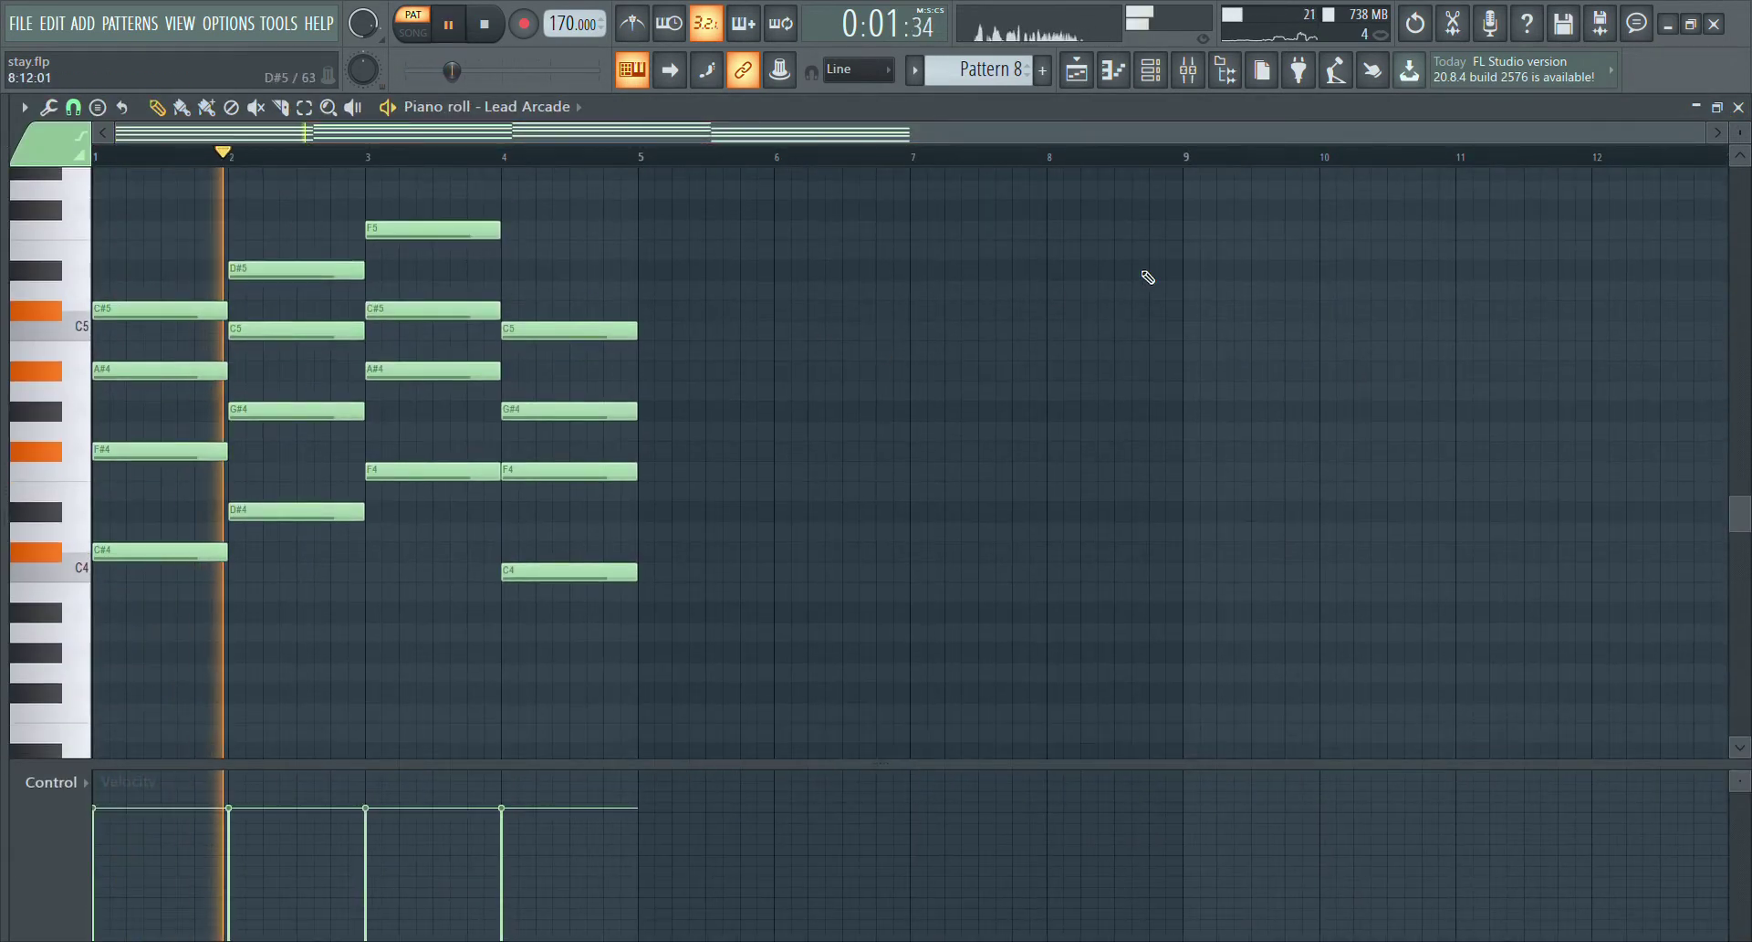
left_click(1740, 107)
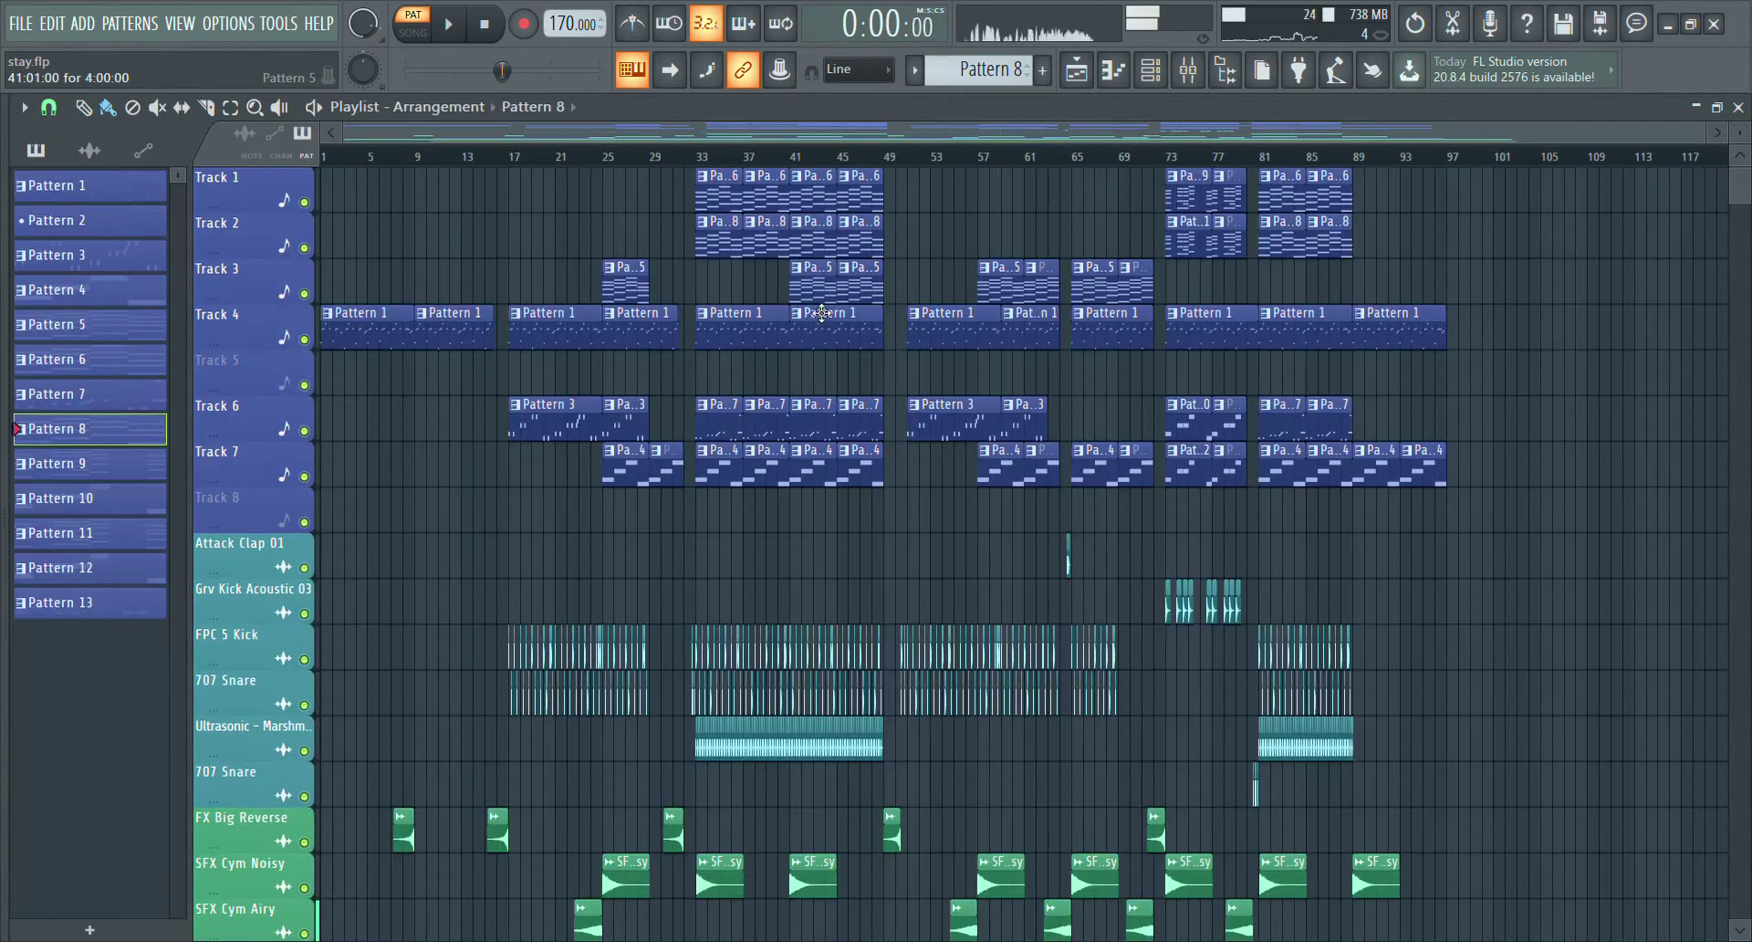
Open Pattern 7's GMS notes from Track 6, play them, and return to the playlist
double_click(718, 449)
key("space")
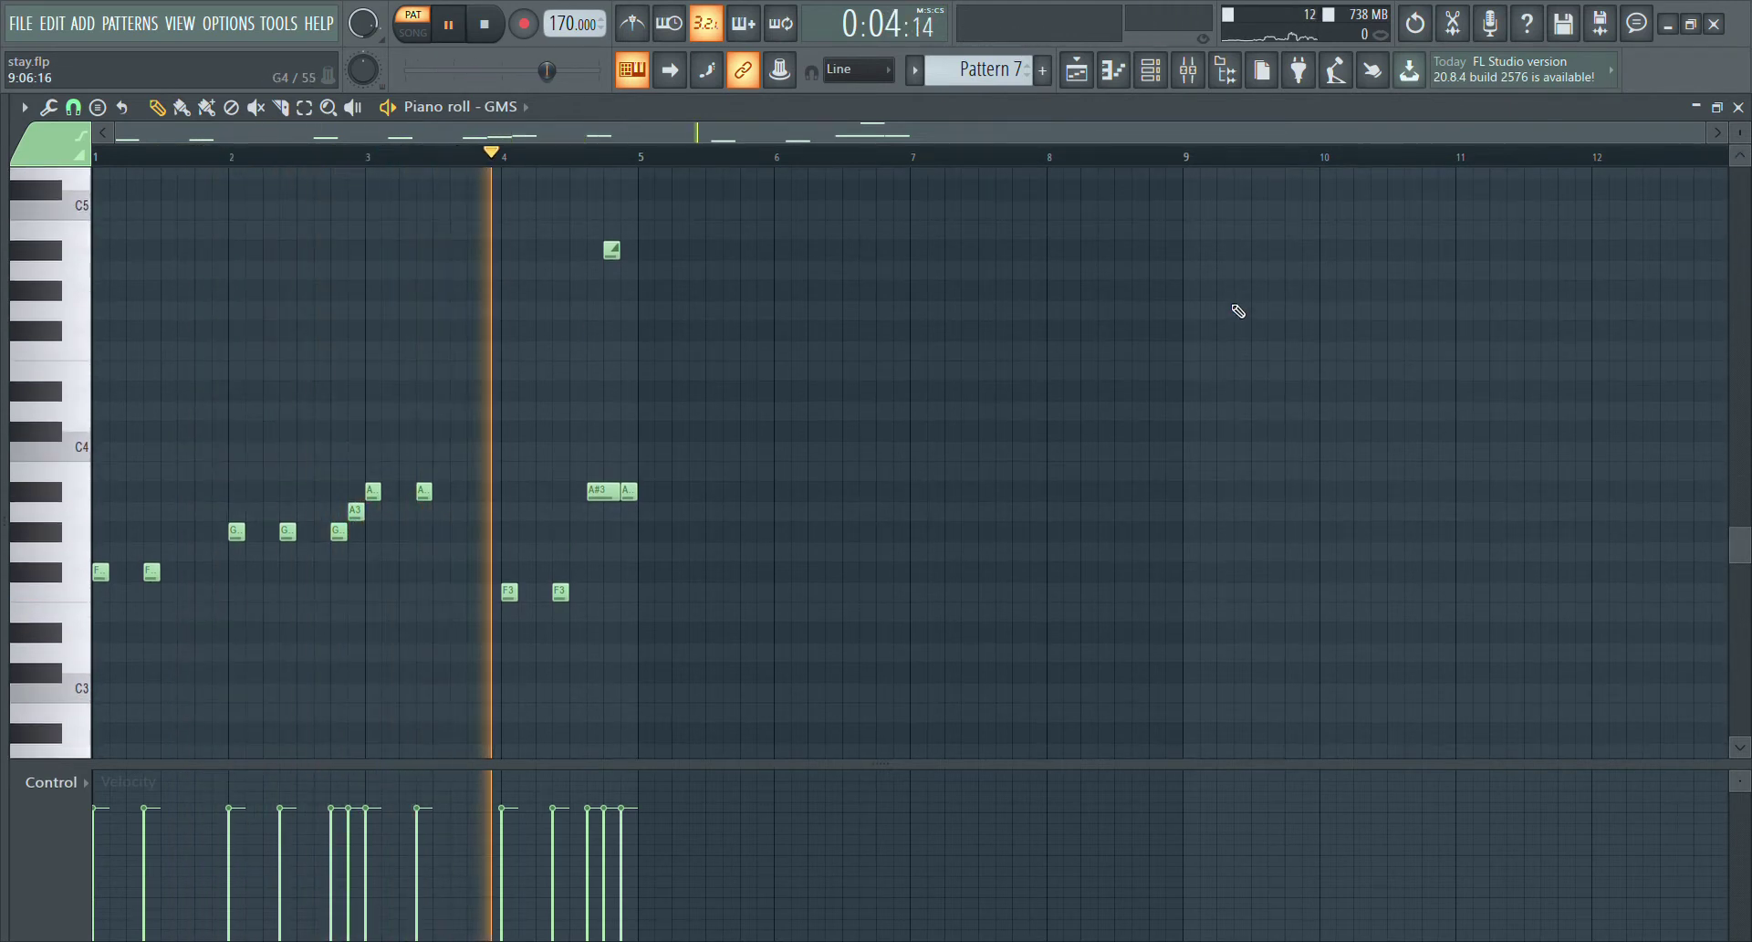
key("space")
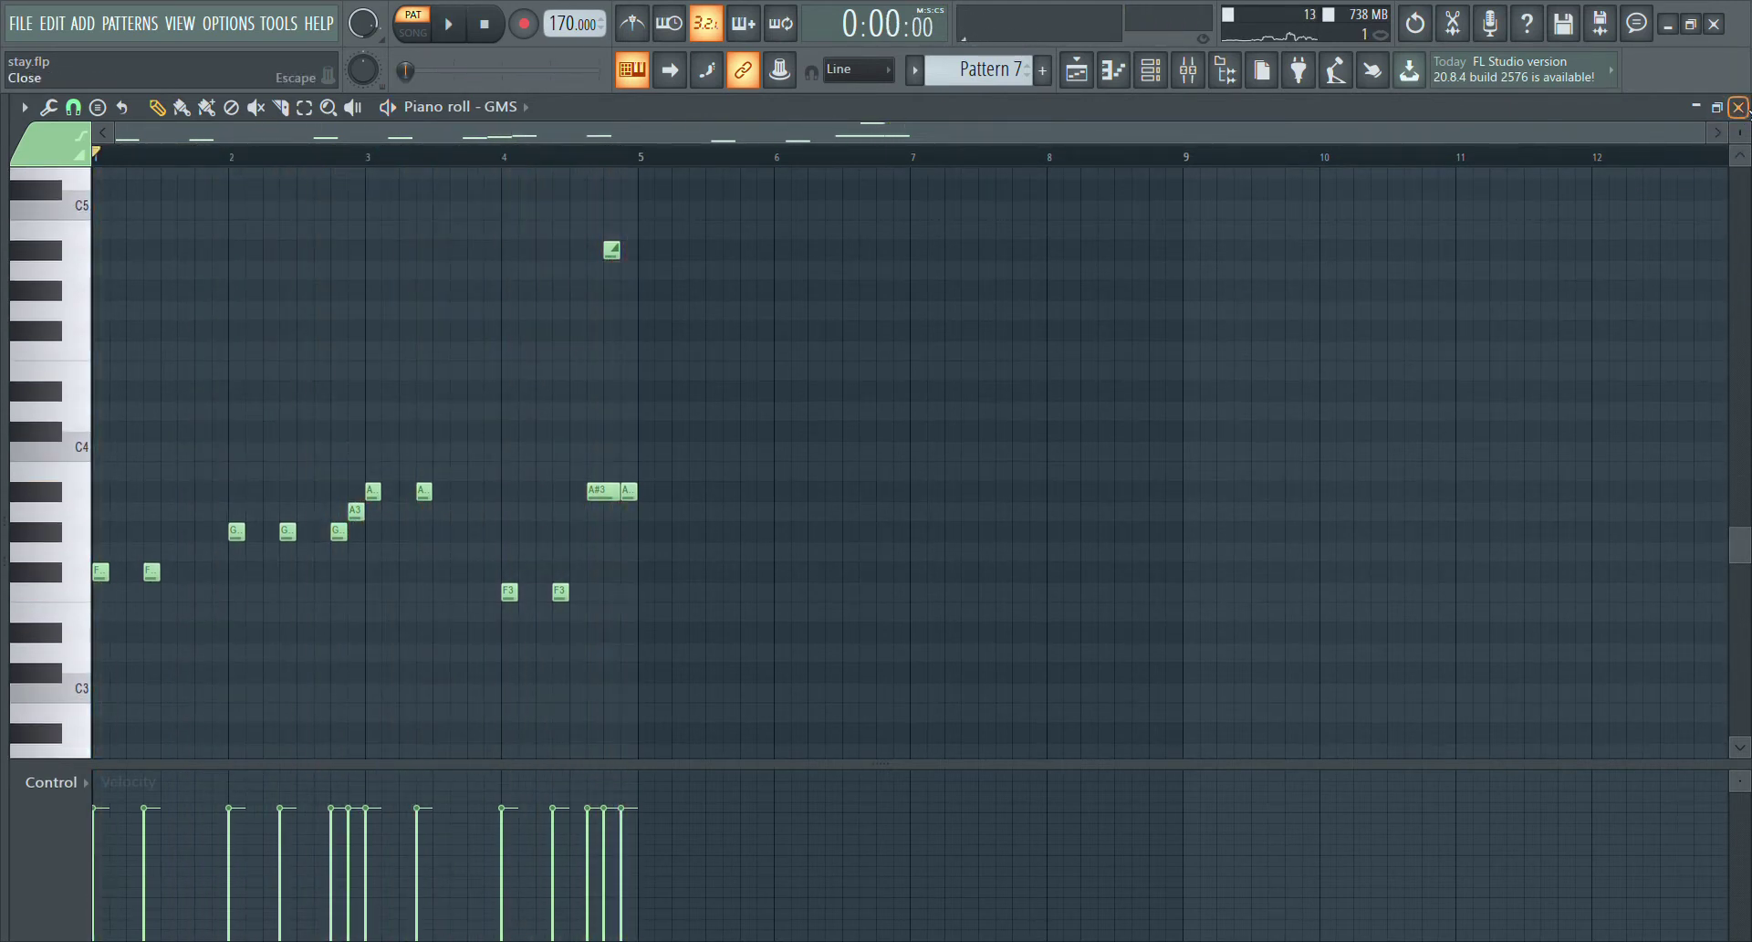
key("F5")
Open Pattern 9's Lead Future chords at bar 73 on Track 1, play them, and return to the playlist
scroll(736, 154, "up", 4)
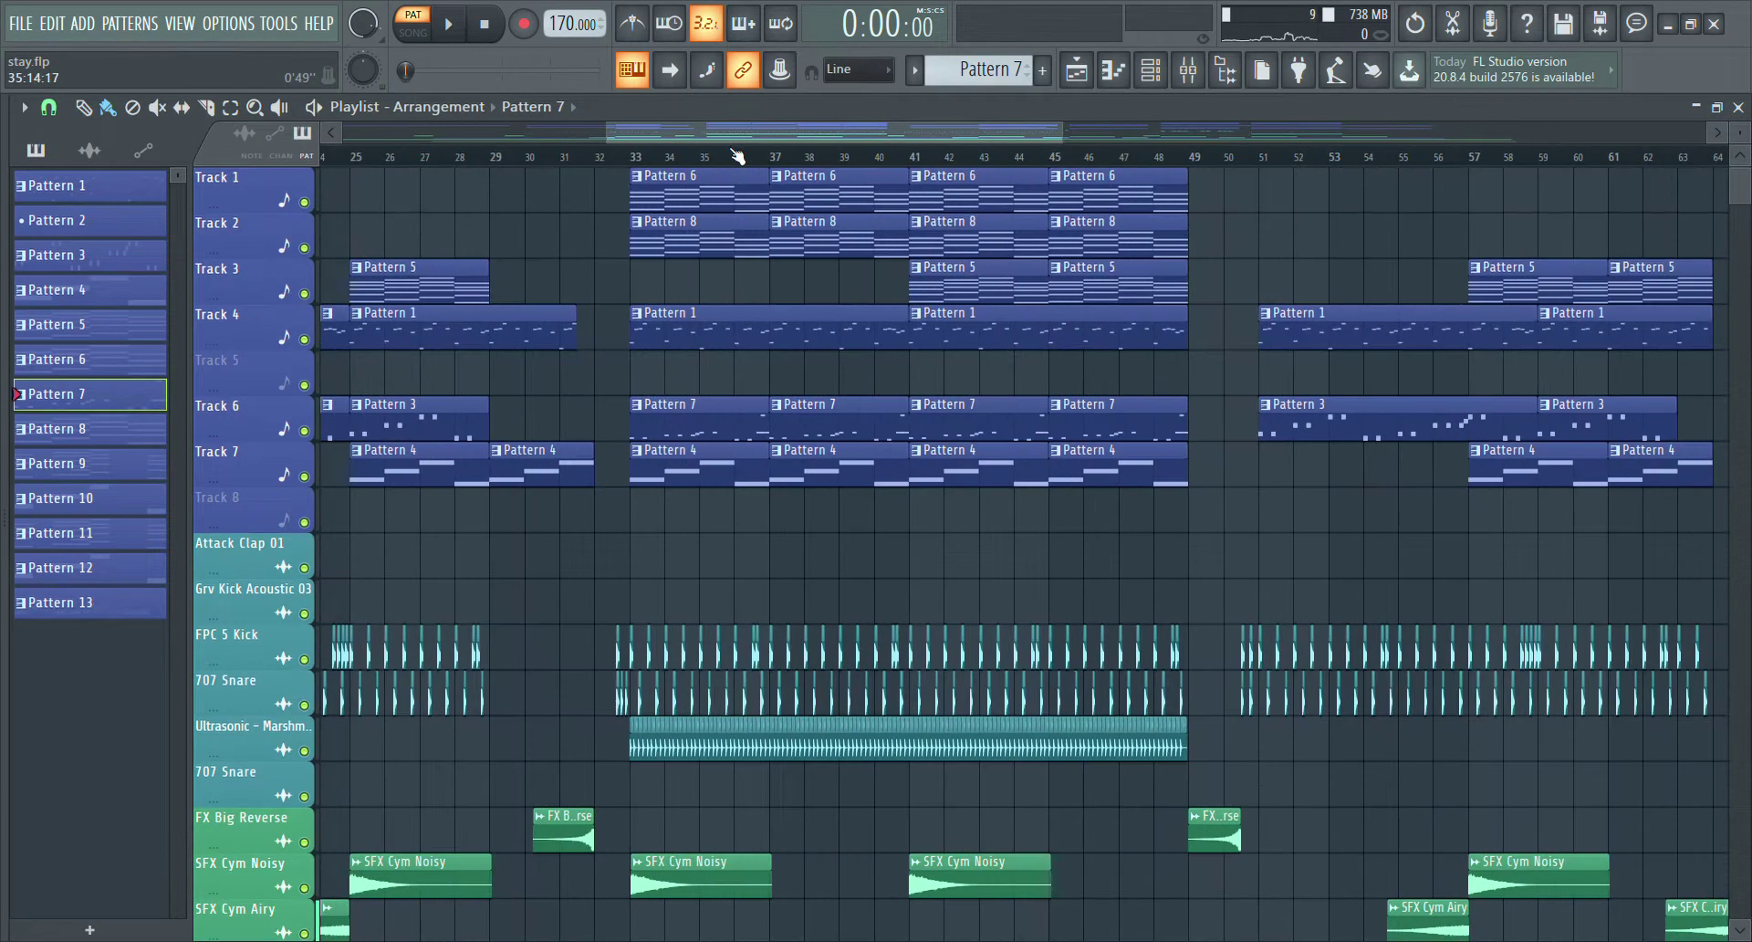
scroll(735, 153, "down", 2)
scroll(739, 153, "down", 1)
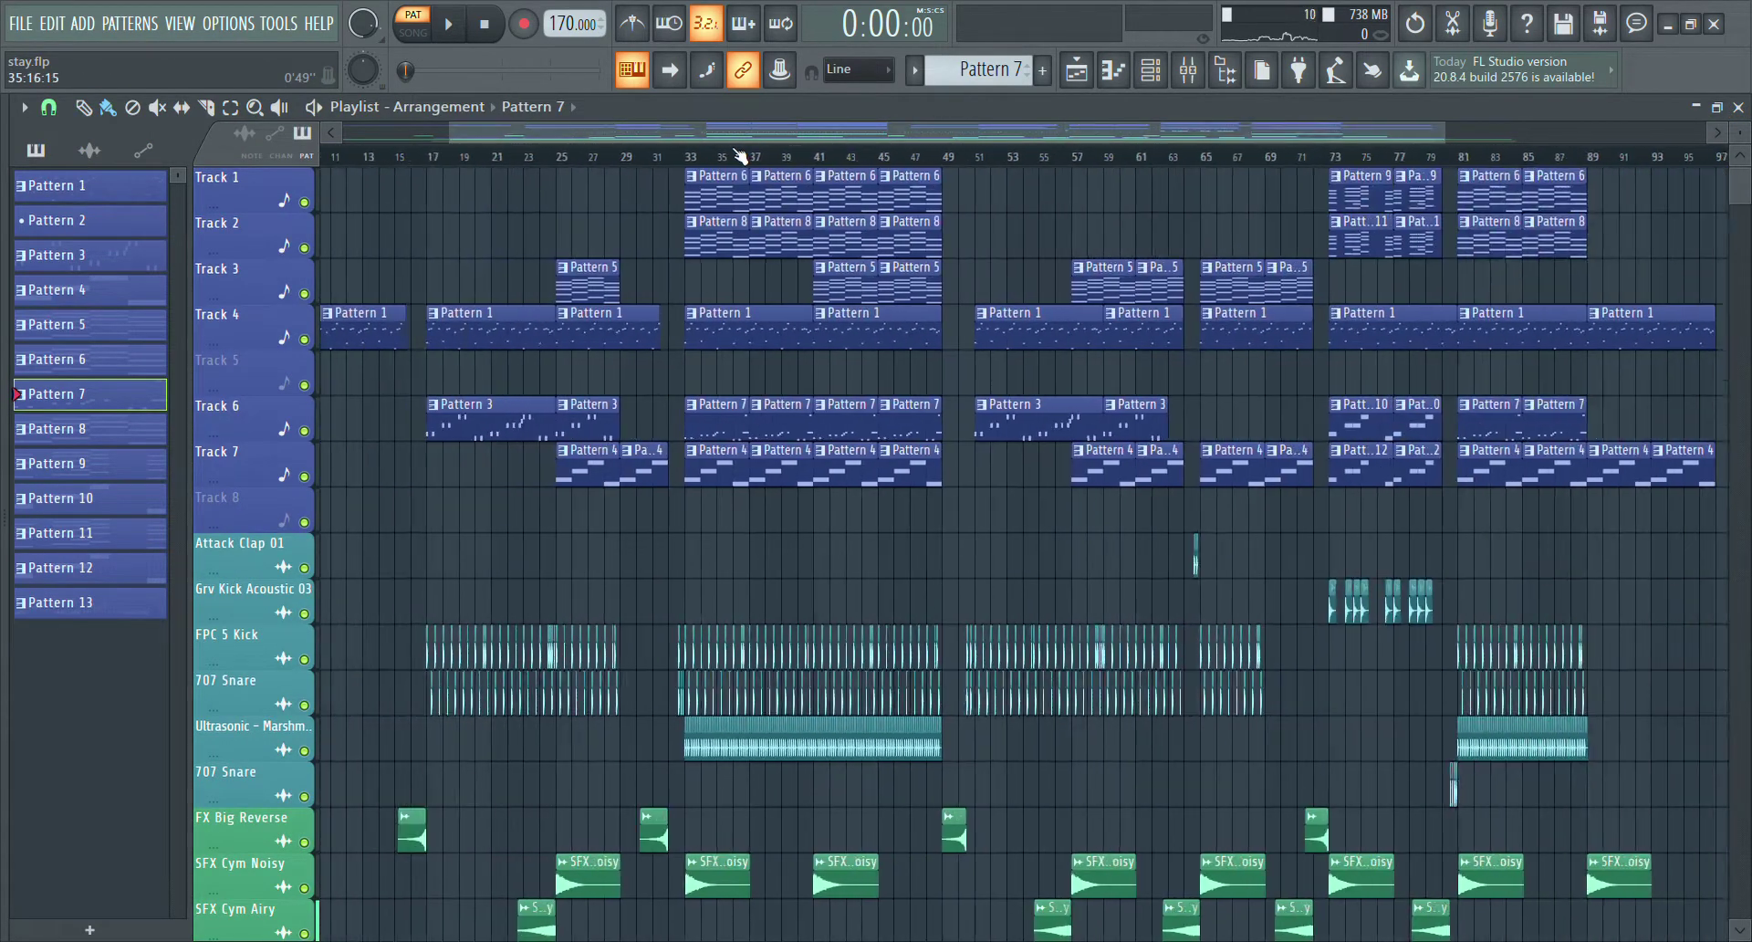
left_click_drag(803, 127, 1070, 166)
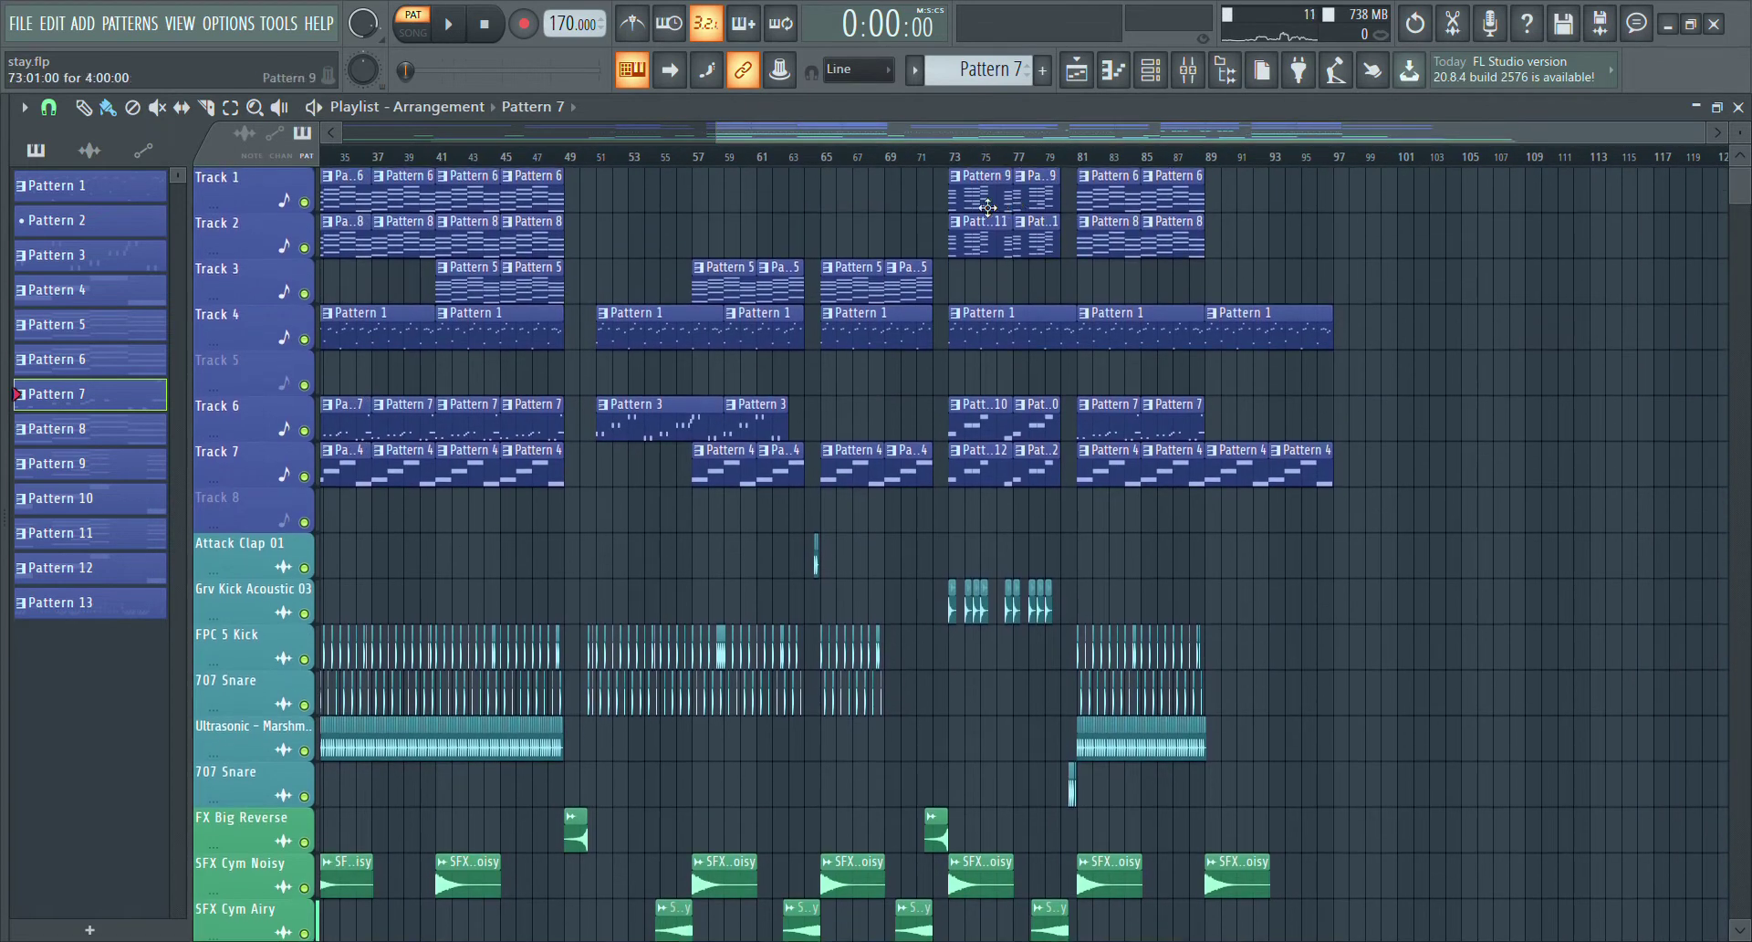
double_click(988, 207)
key("space")
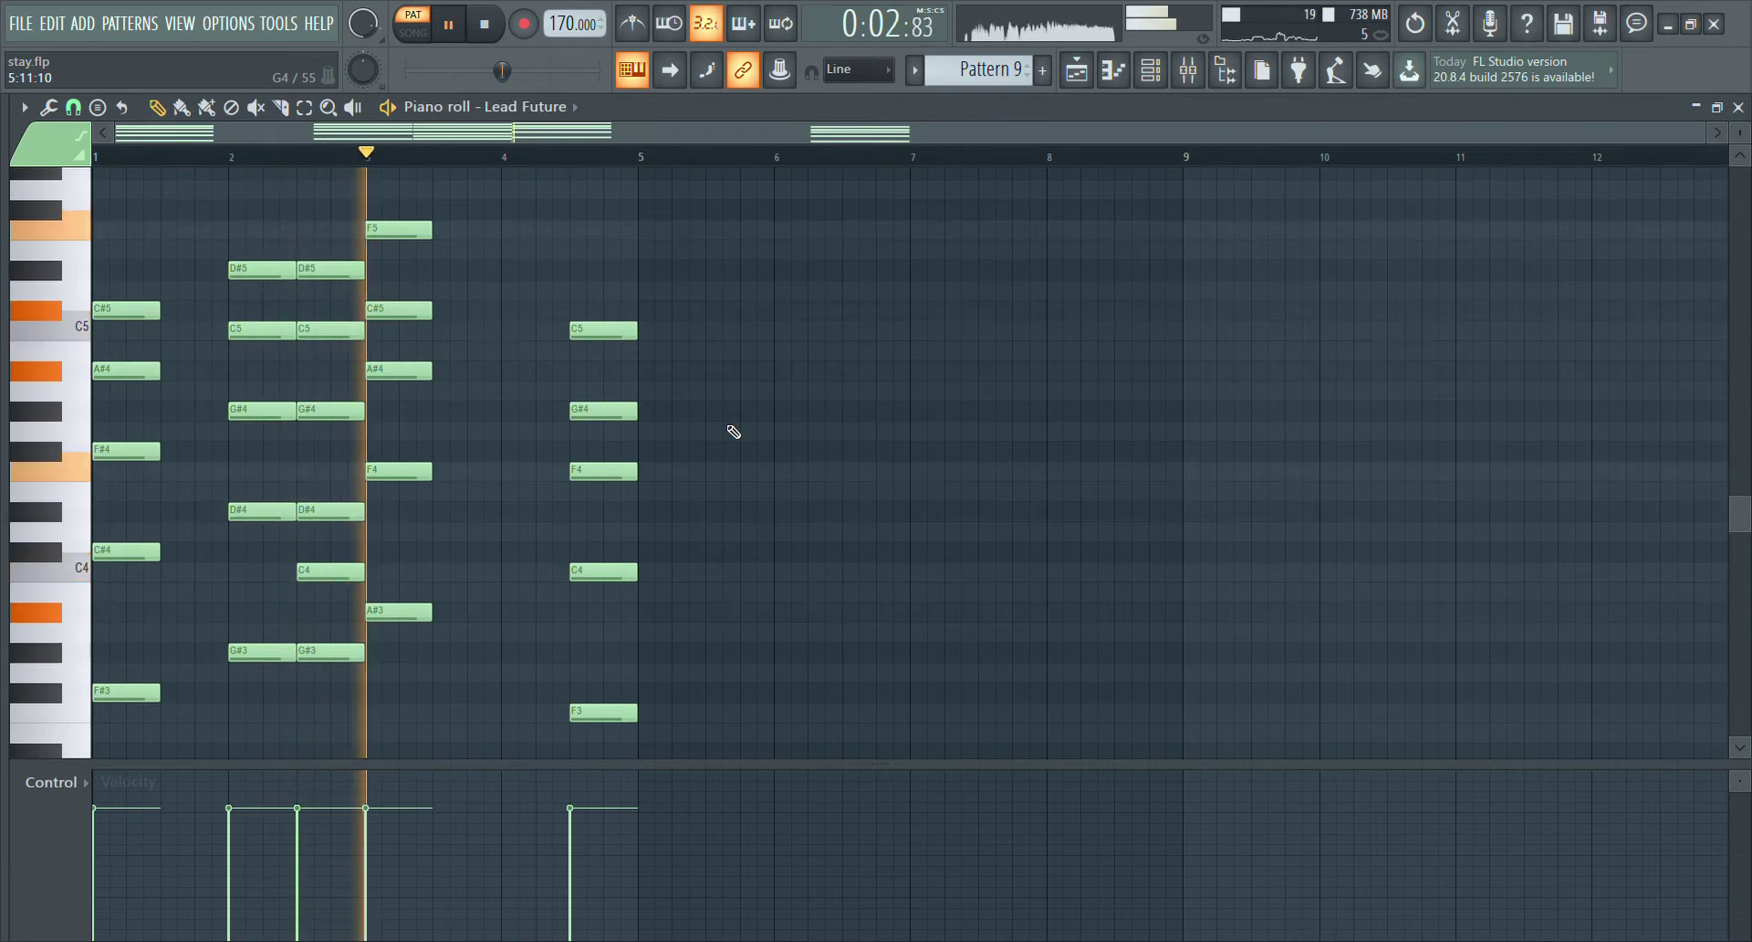
scroll(733, 434, "down", 2)
scroll(1460, 319, "up", 3)
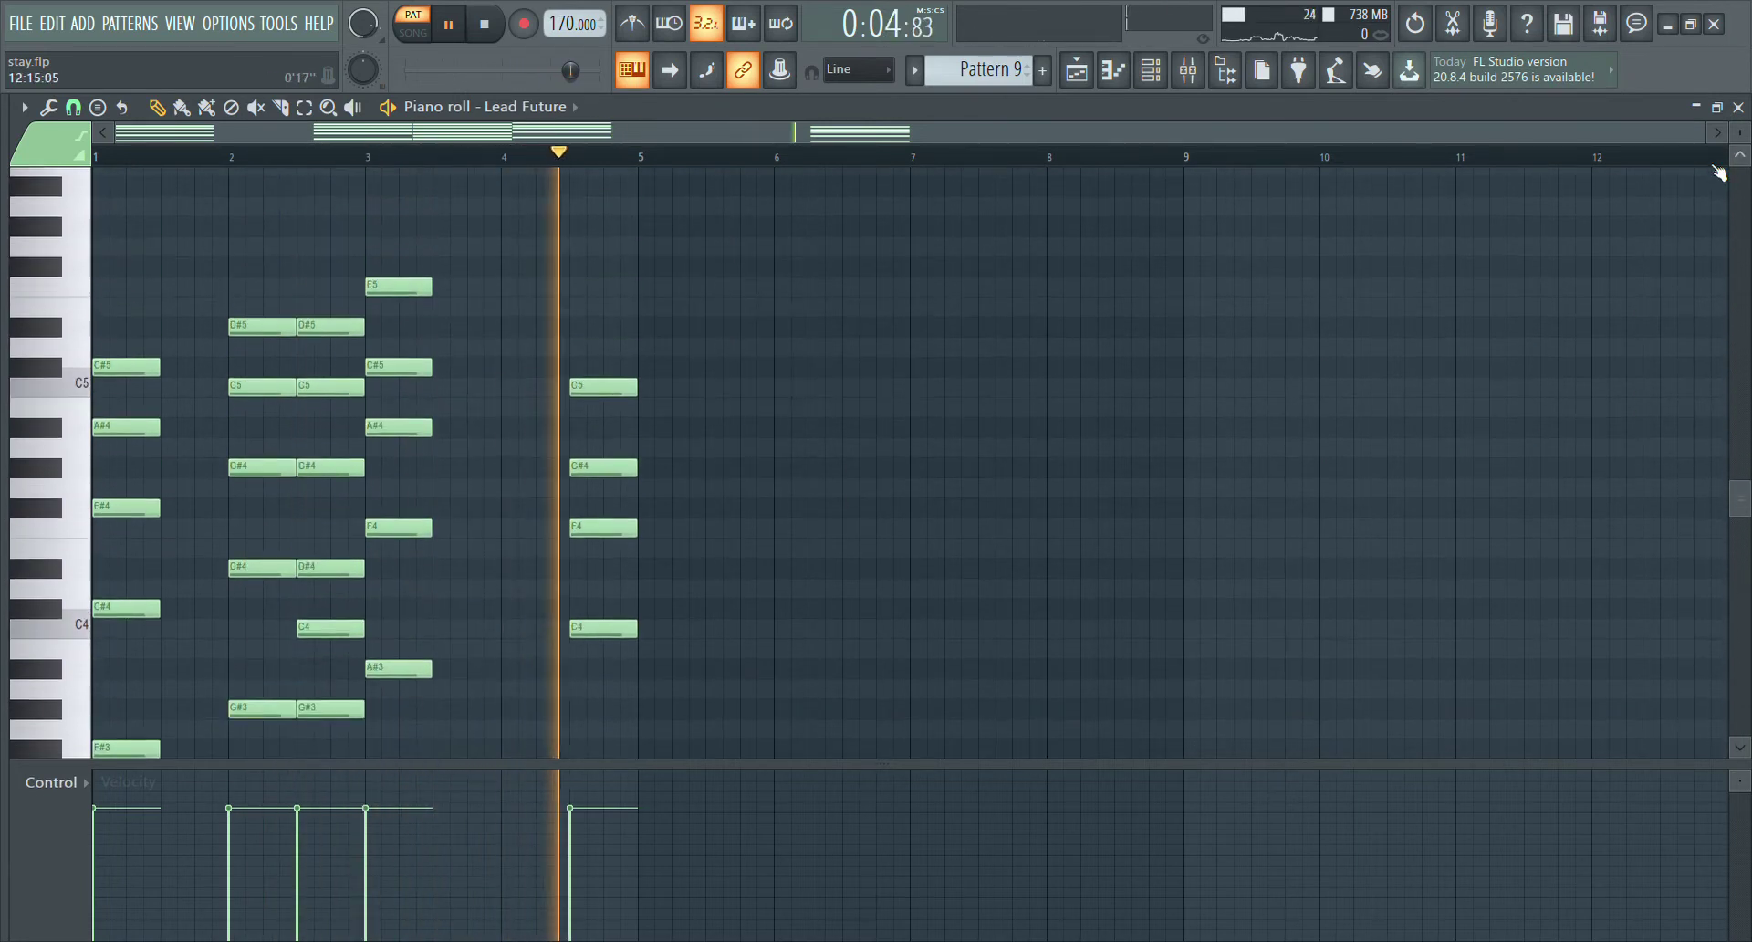
left_click(1739, 108)
Open Pattern 11's Lead Funky chords in the piano roll, play them, and return to the playlist
key("F7")
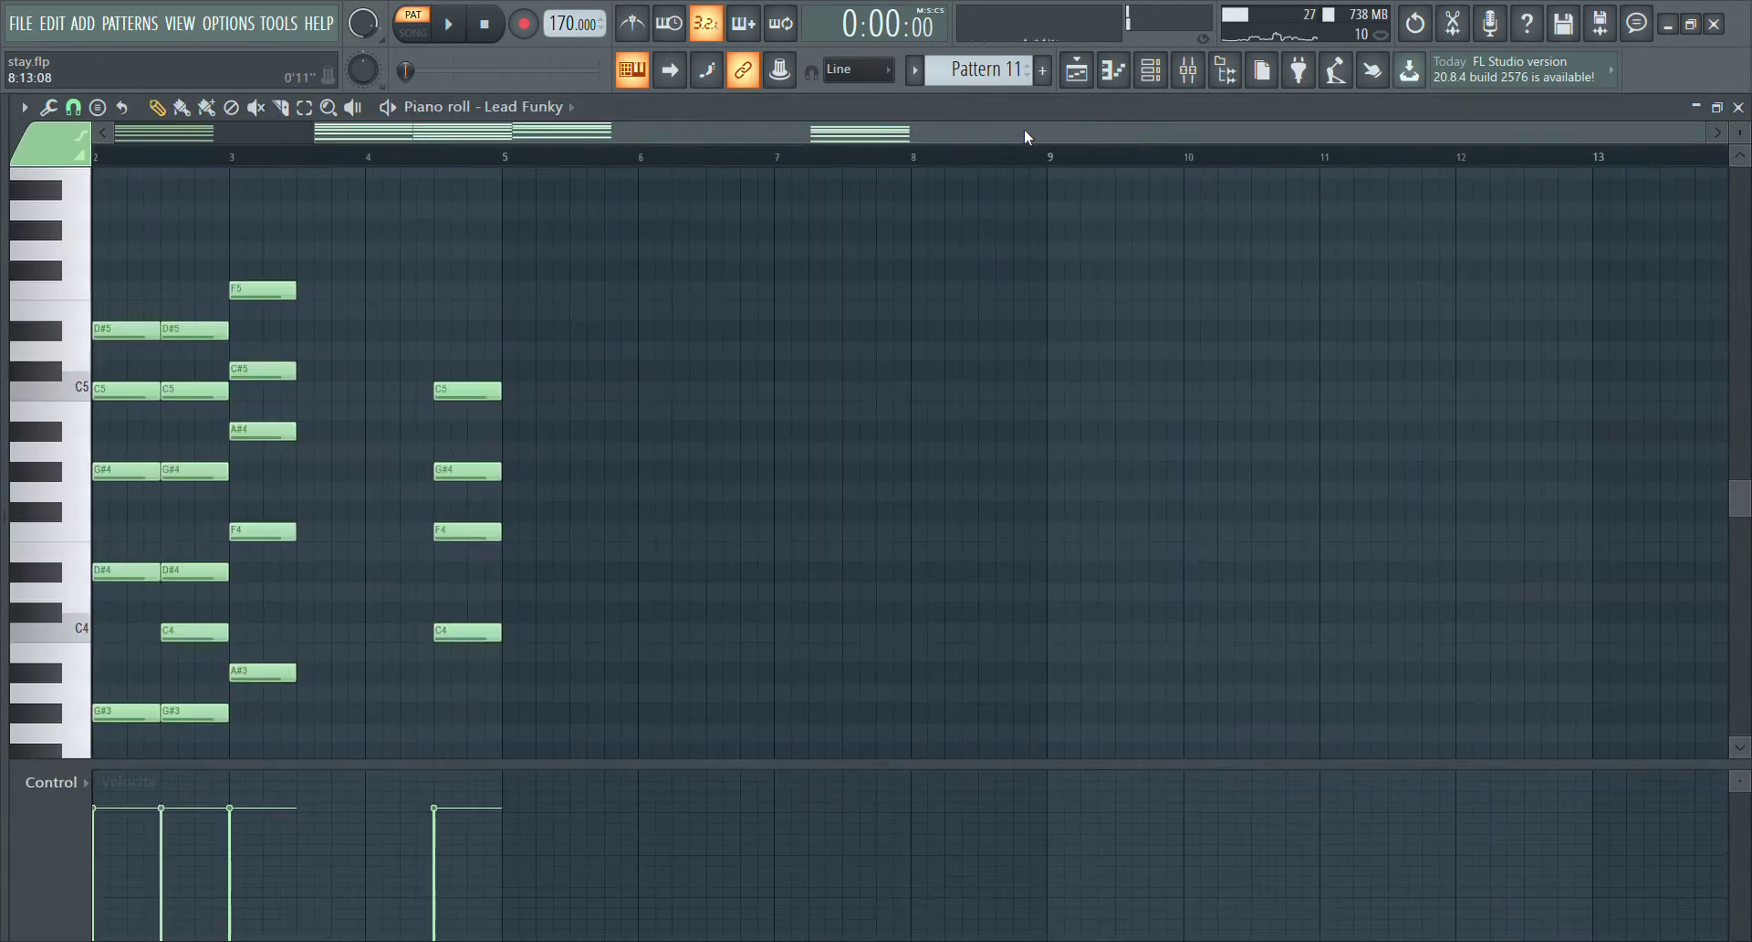
key("space")
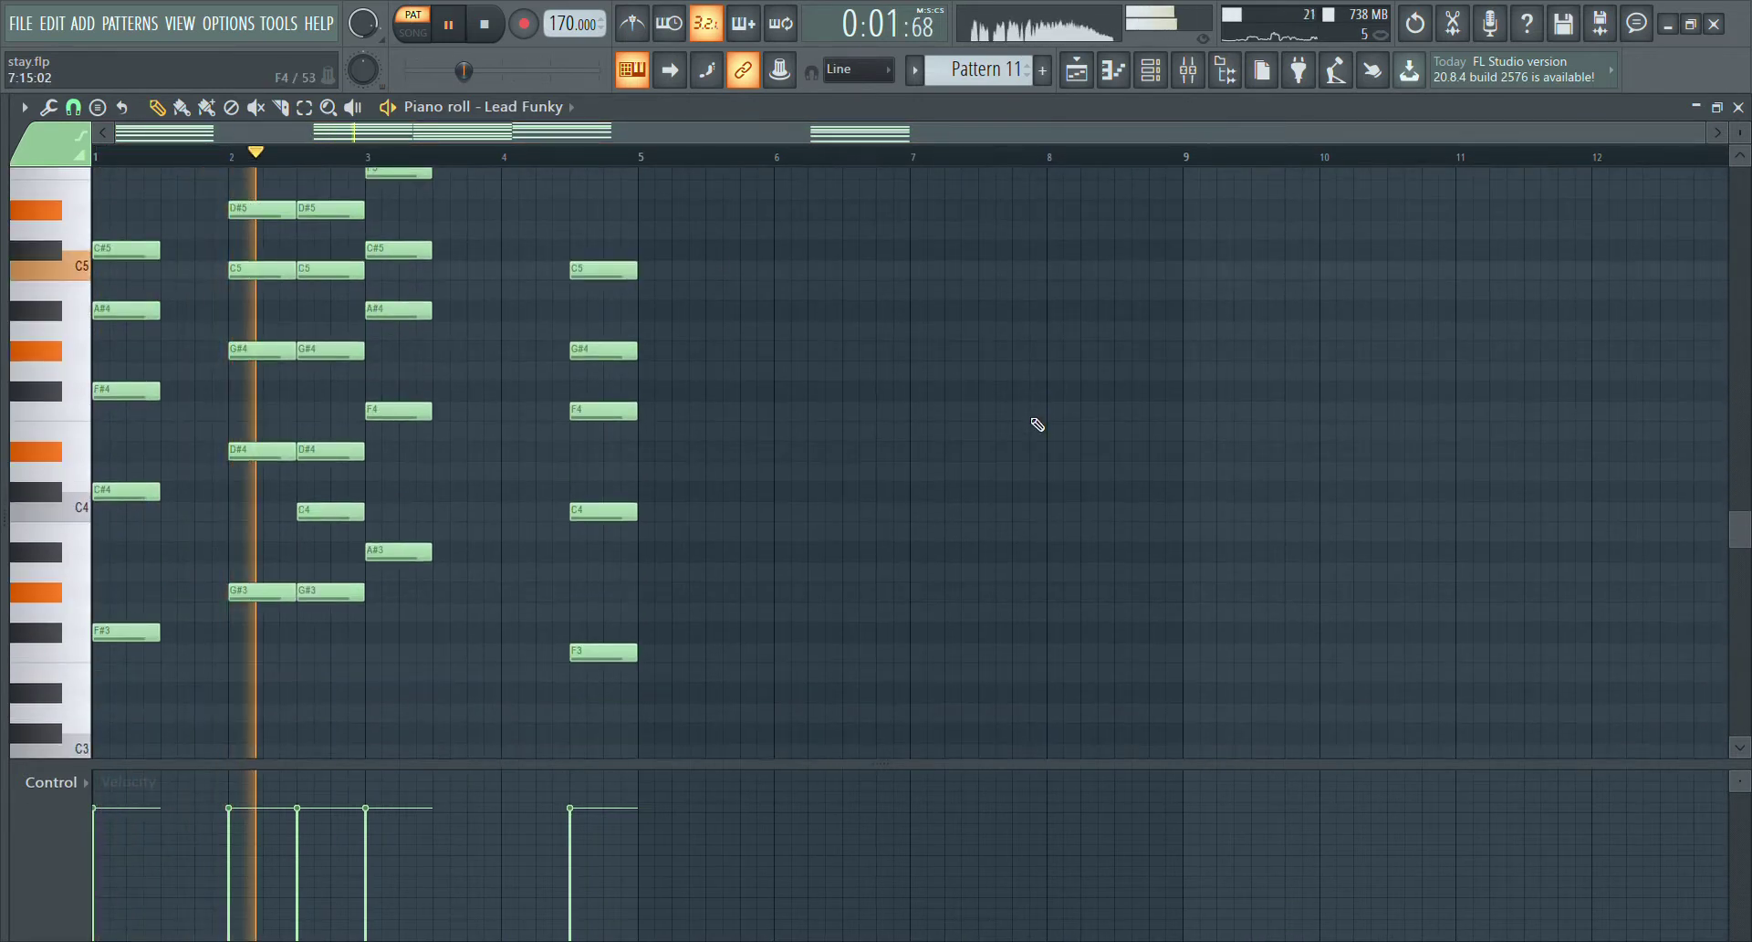
scroll(1037, 423, "down", 1)
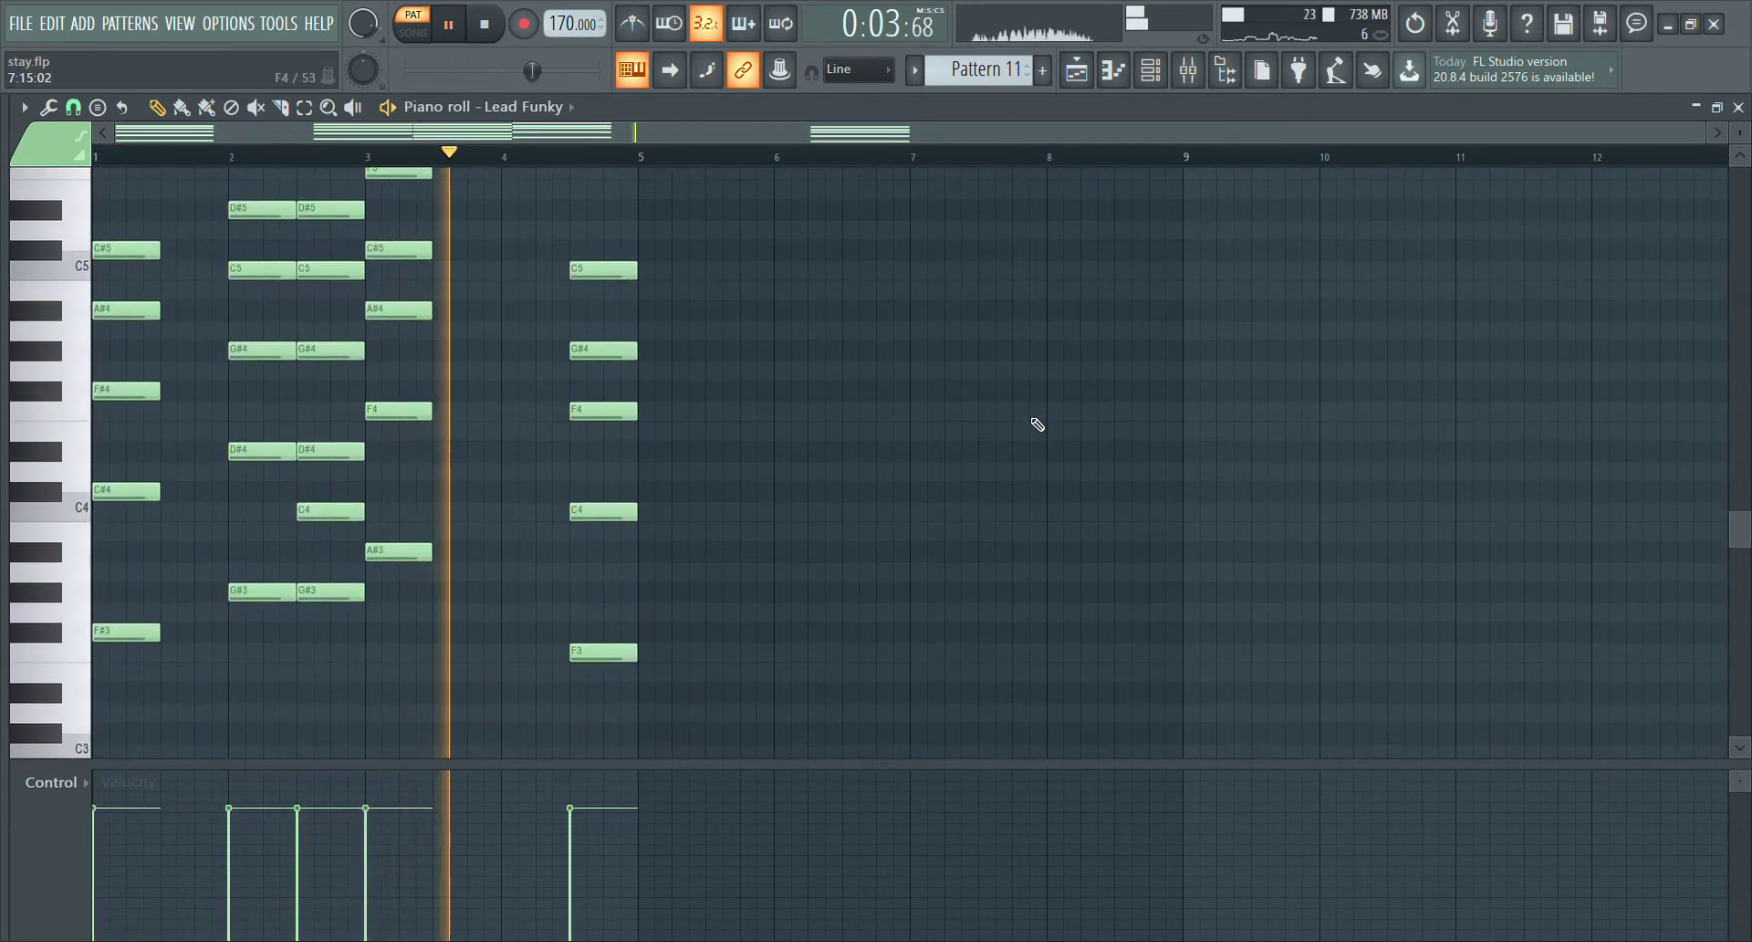
left_click(1737, 112)
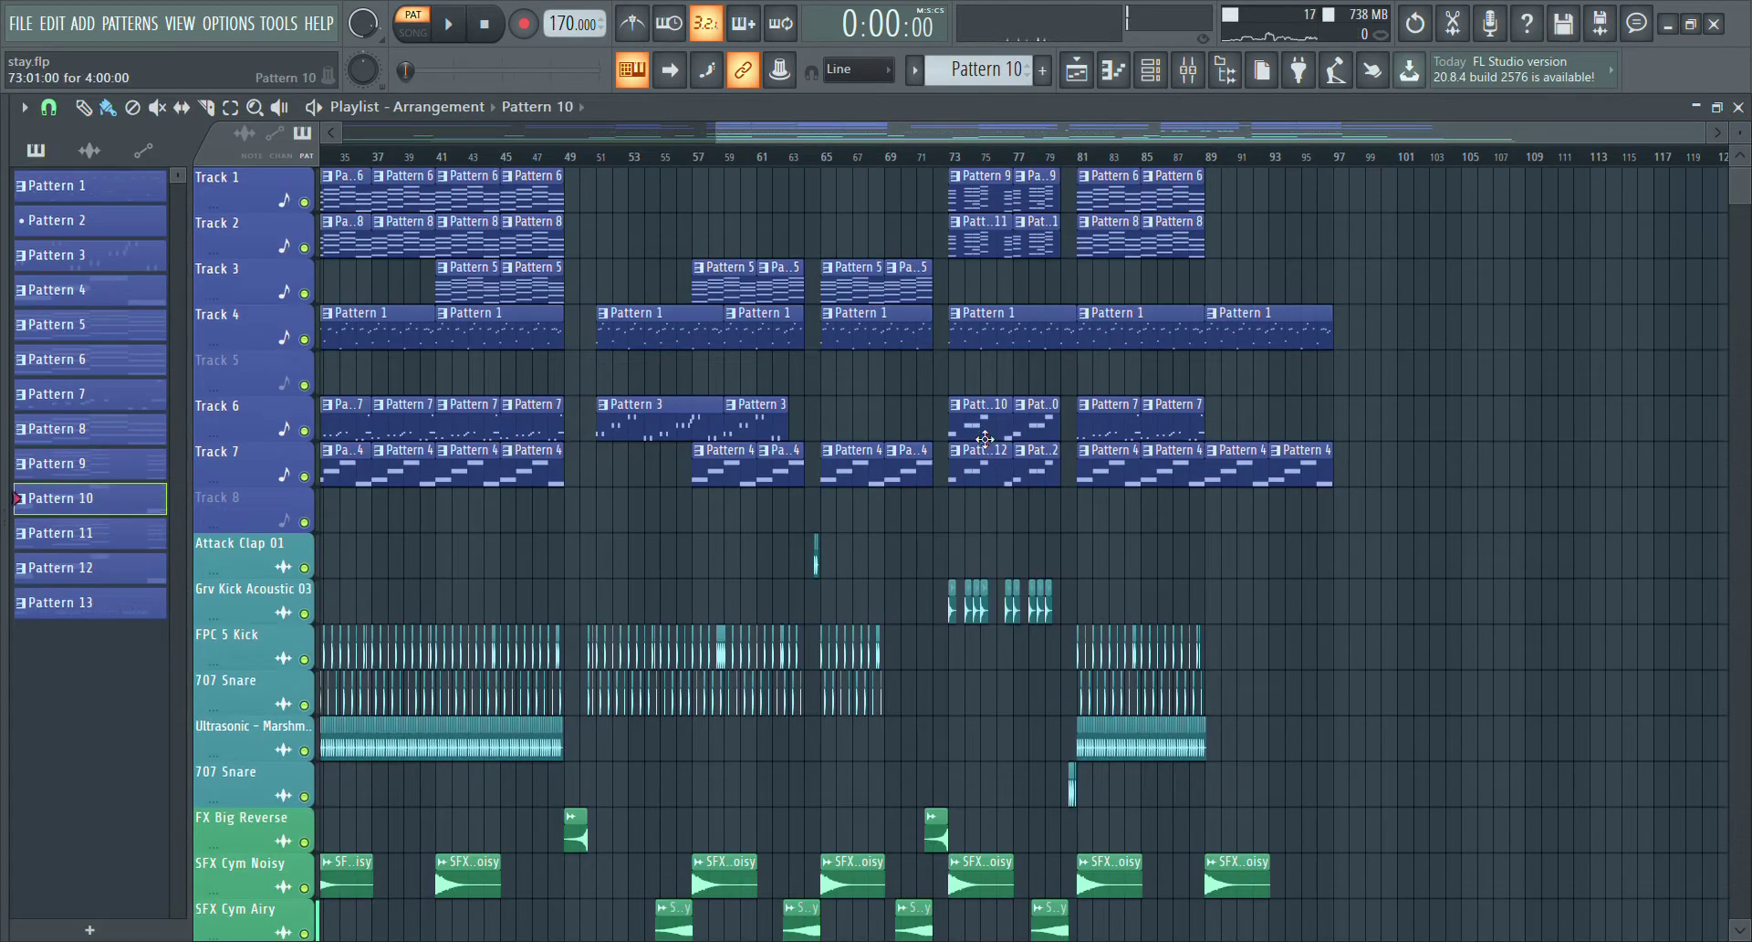
Open Pattern 10's GMS #3 notes at bar 73 on Track 6, review them during playback, and return to the playlist
double_click(985, 439)
scroll(899, 461, "down", 1)
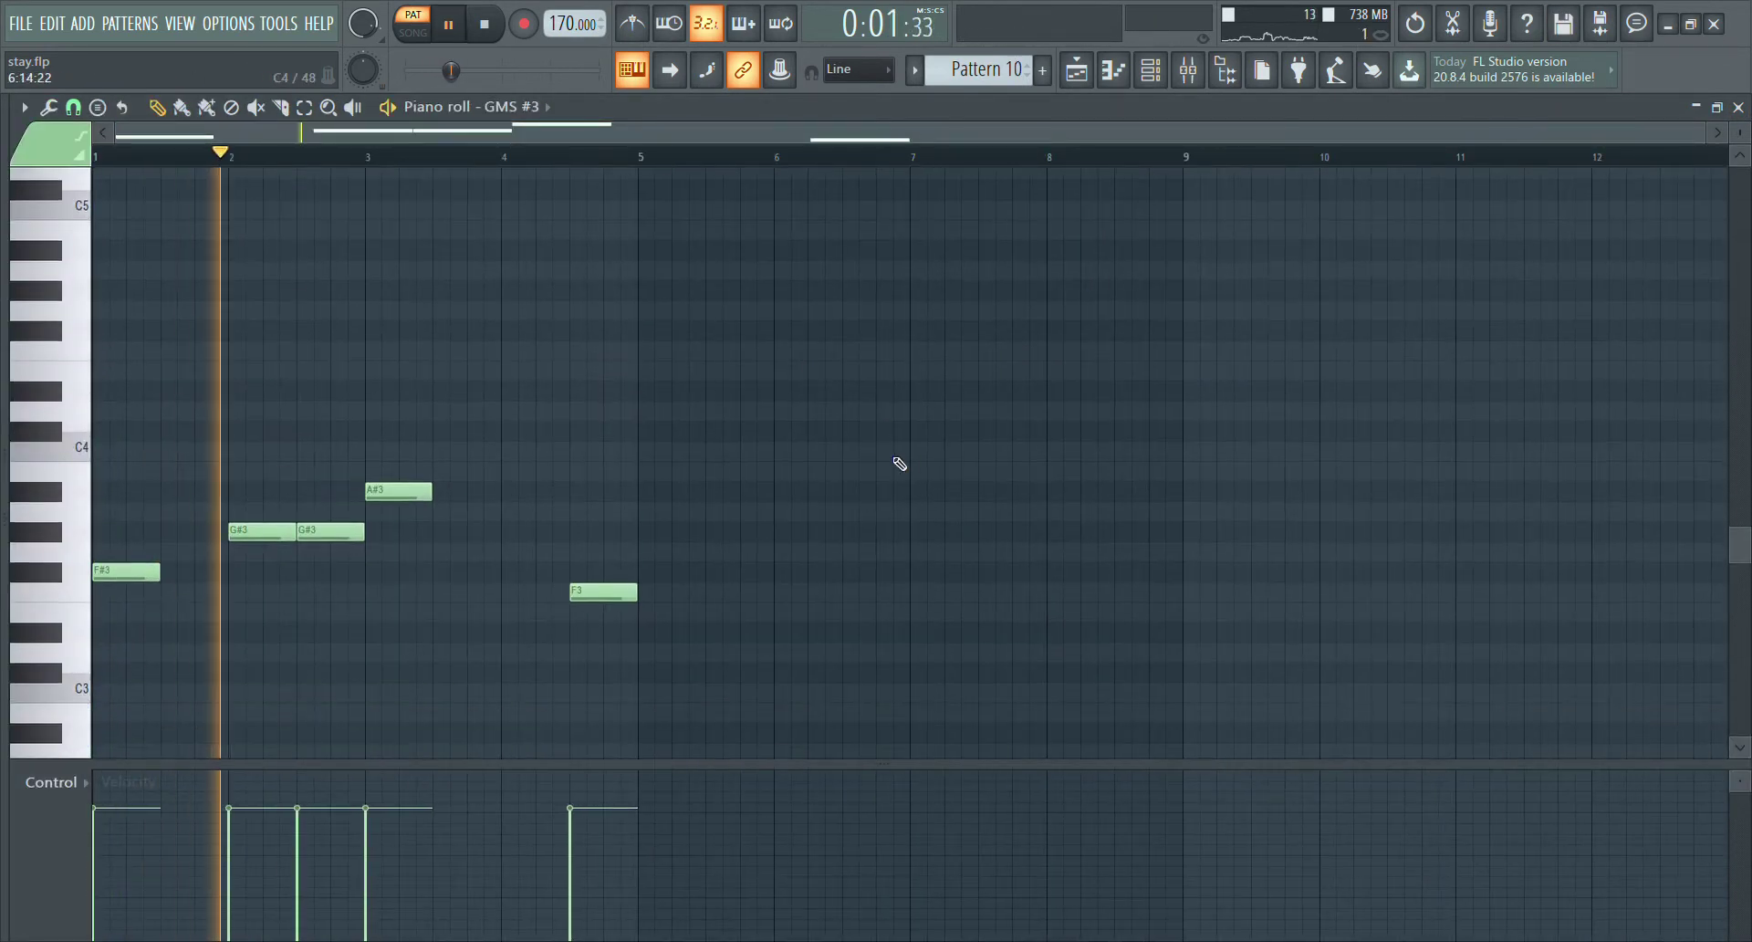
left_click(1739, 108)
Open Pattern 12's 3x Osc #2 notes from Track 7, review them from bar 1 during playback, and stop the playback
double_click(996, 483)
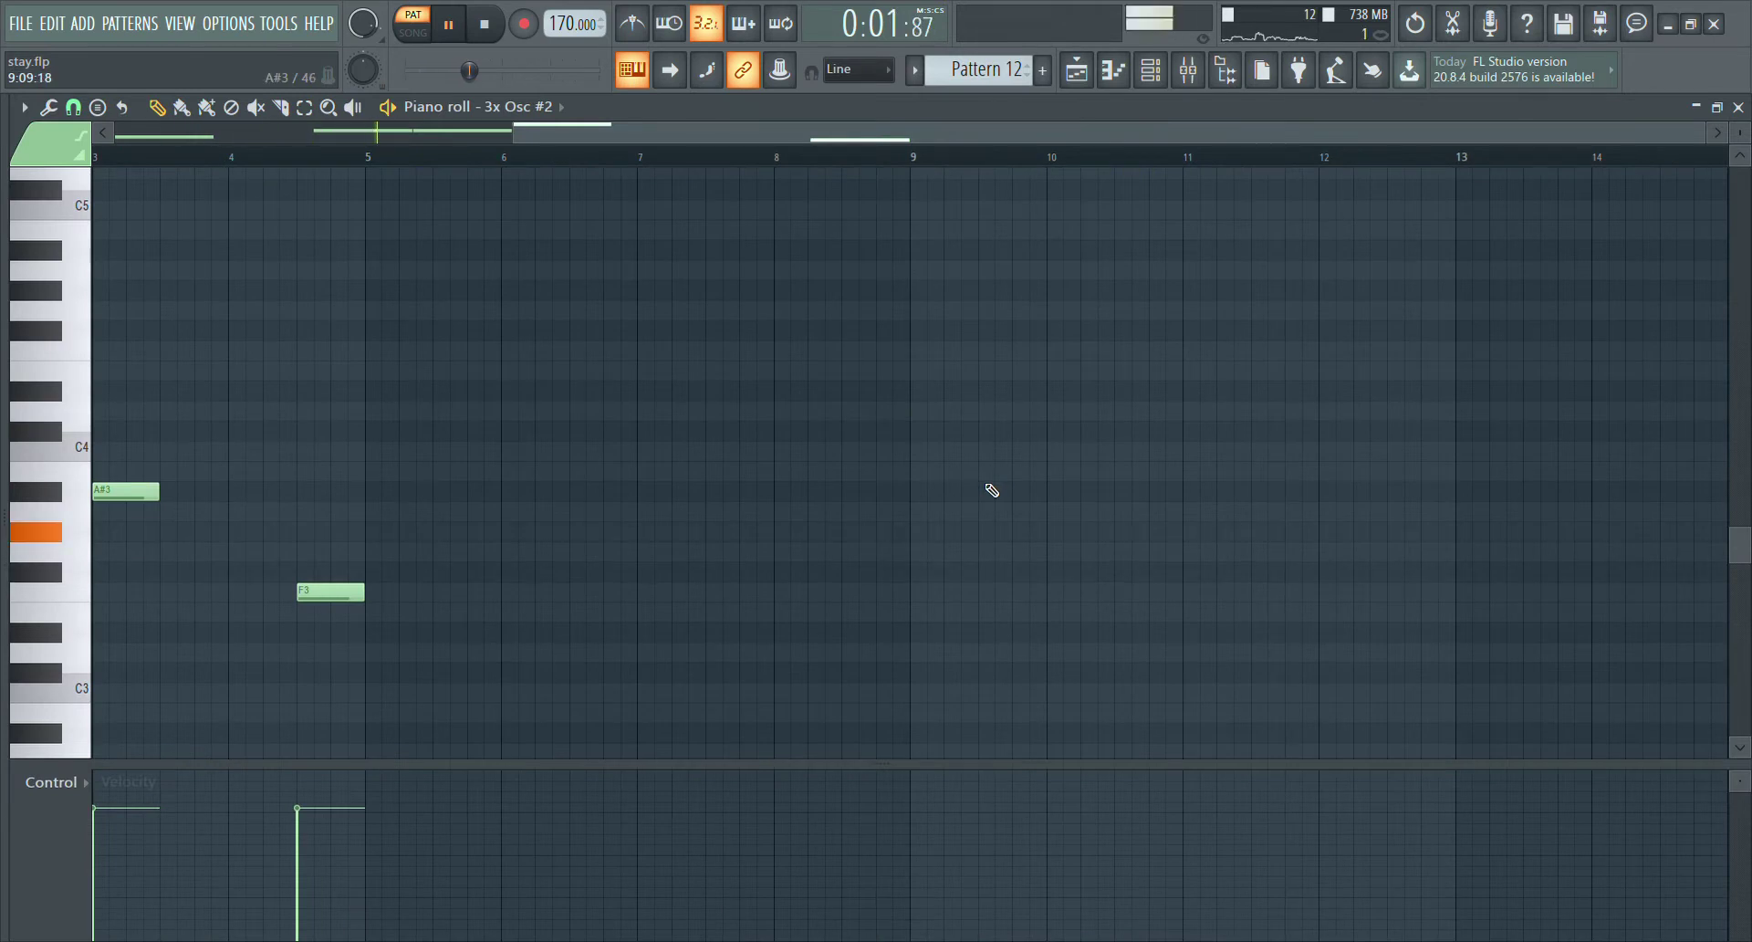
left_click_drag(966, 133, 223, 78)
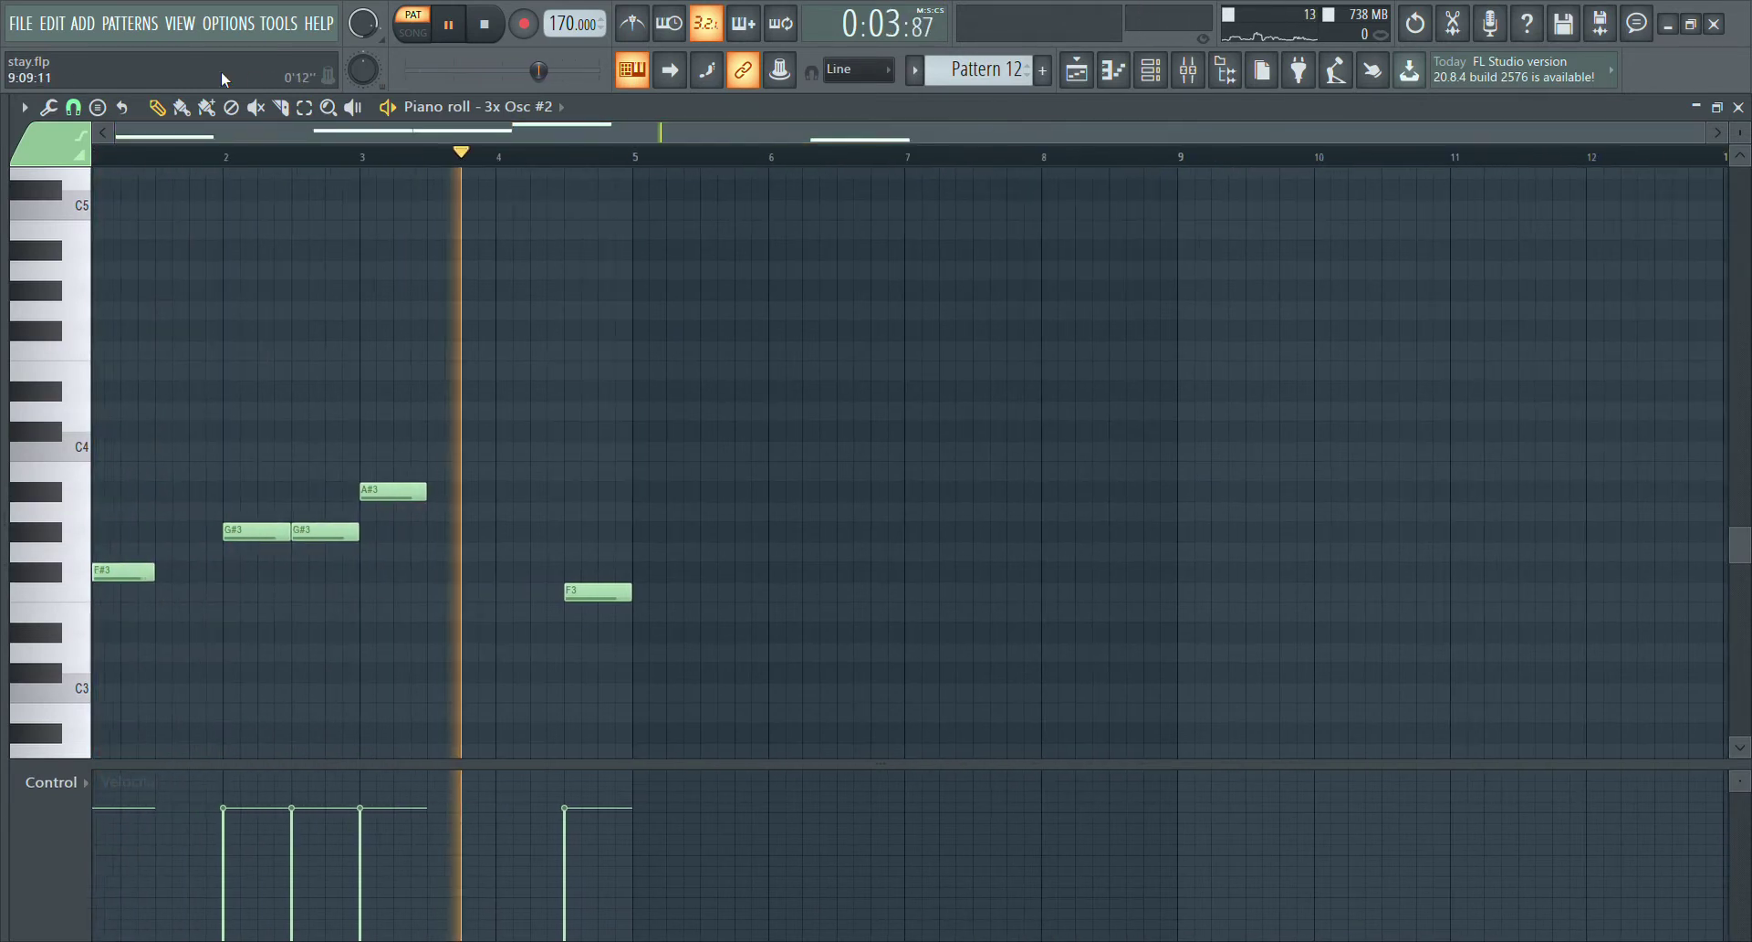
key("space")
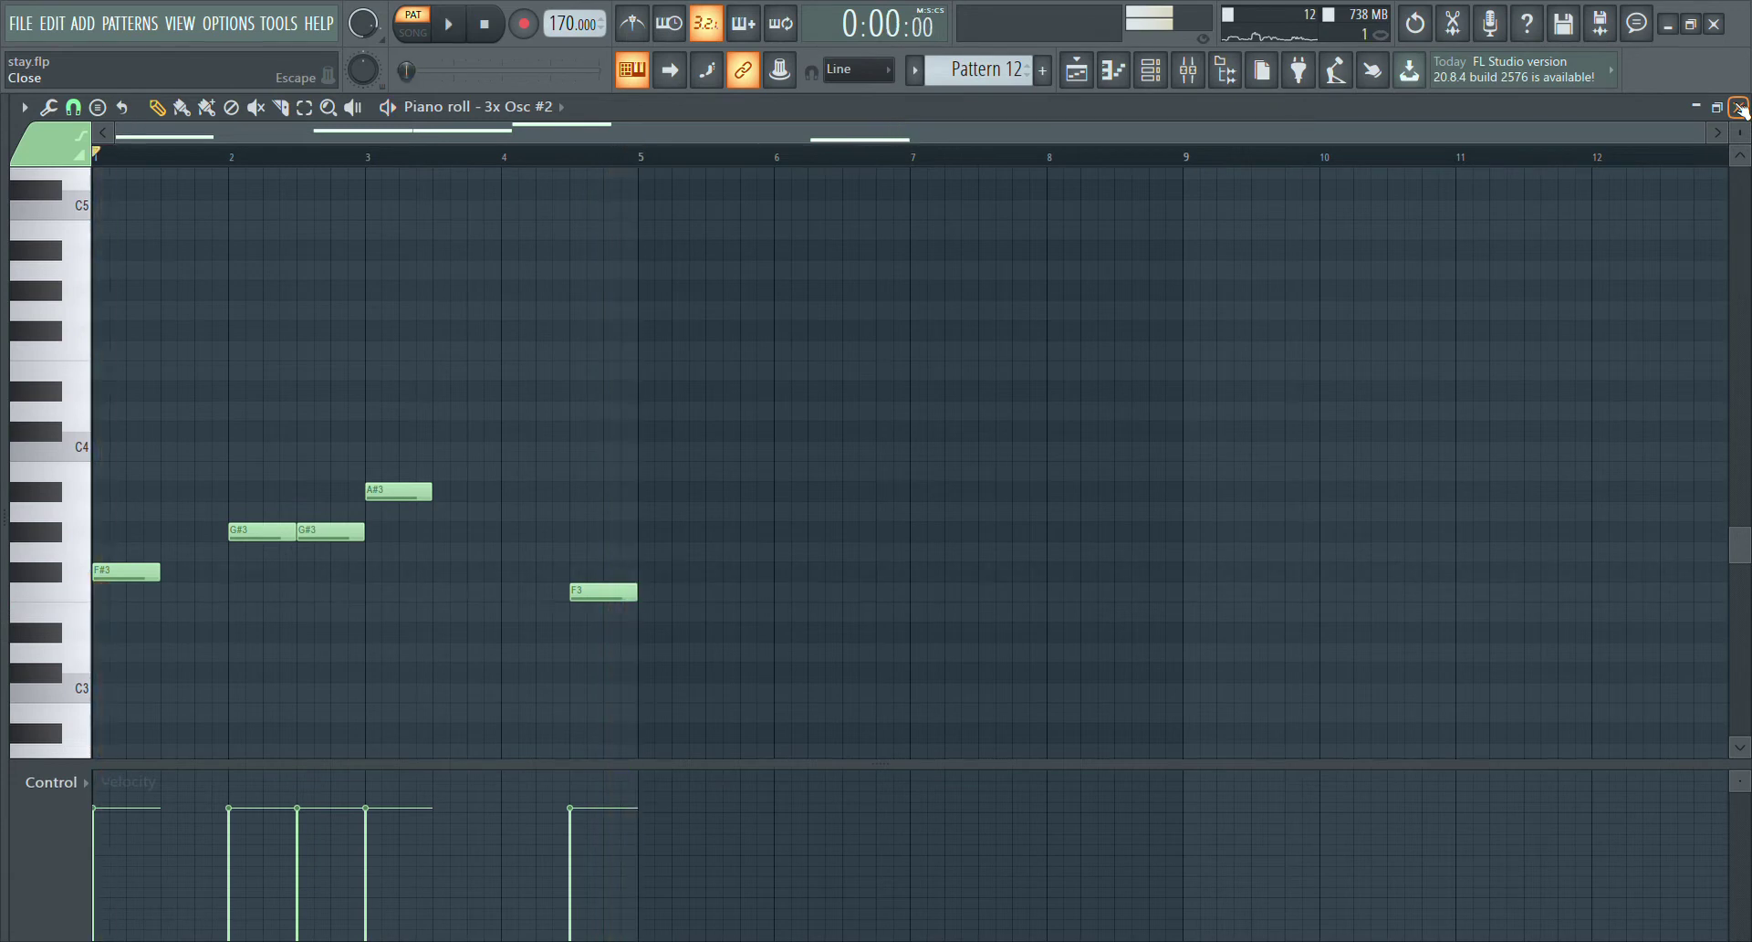
Return to the playlist and isolate the drum and effects tracks from Attack Clap 01 through SFX Cym Airy
left_click(1738, 108)
scroll(1165, 168, "down", 2)
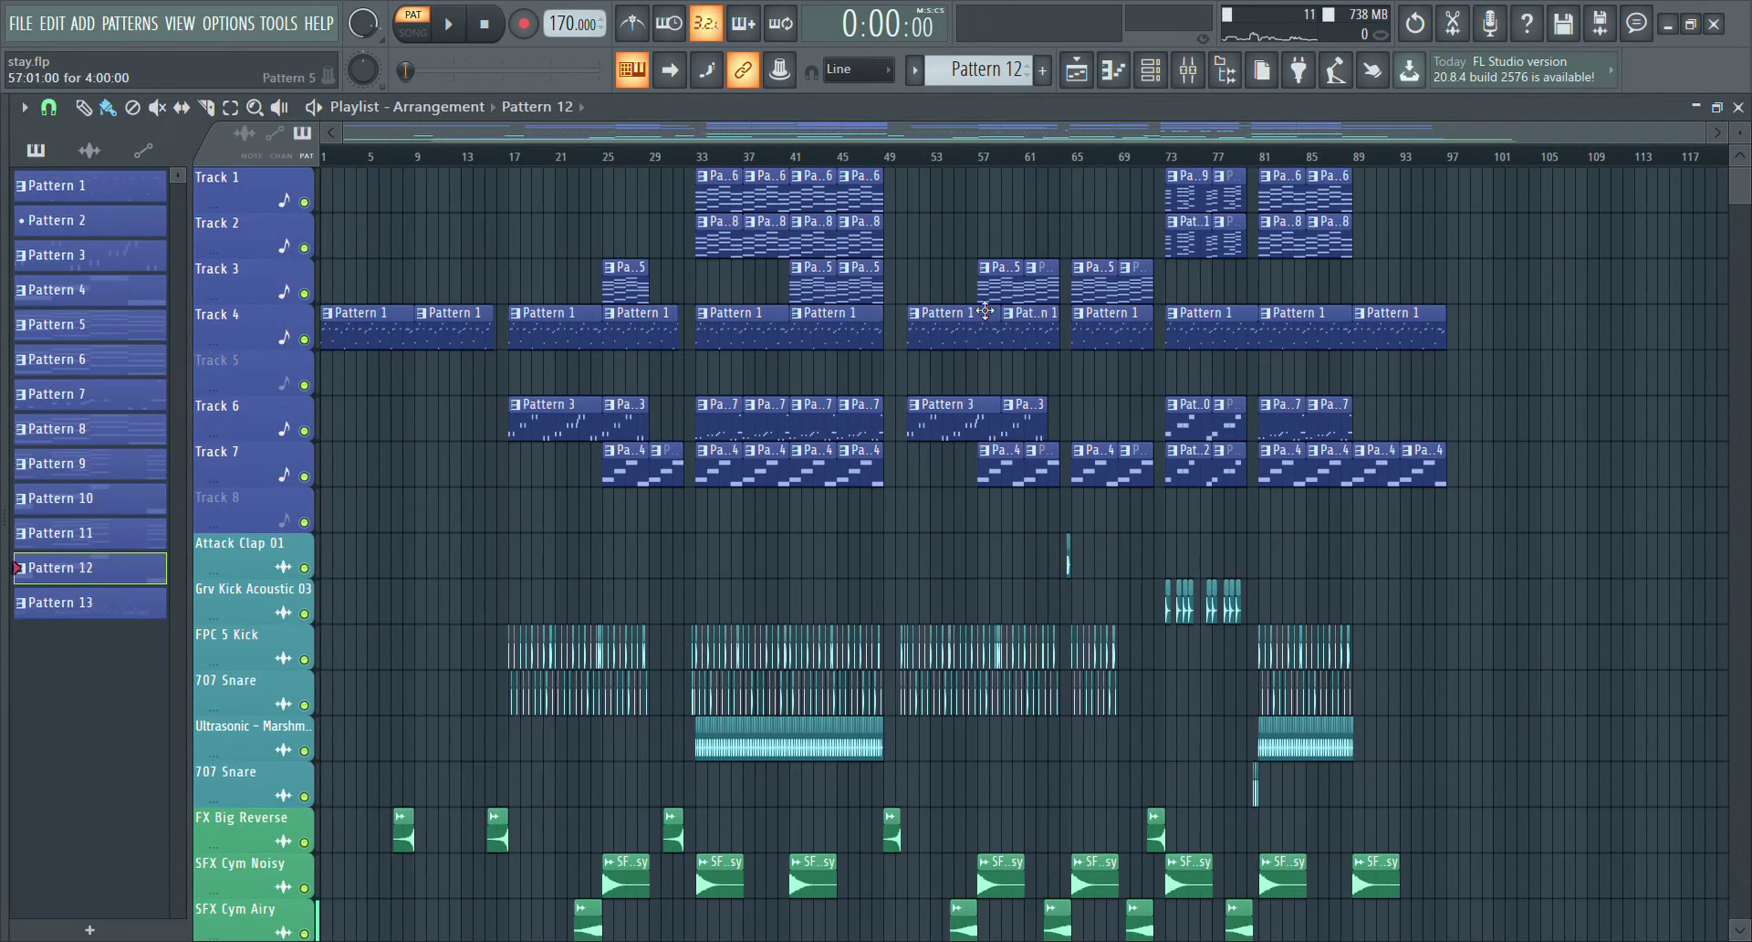
scroll(547, 455, "down", 3)
right_click(305, 430)
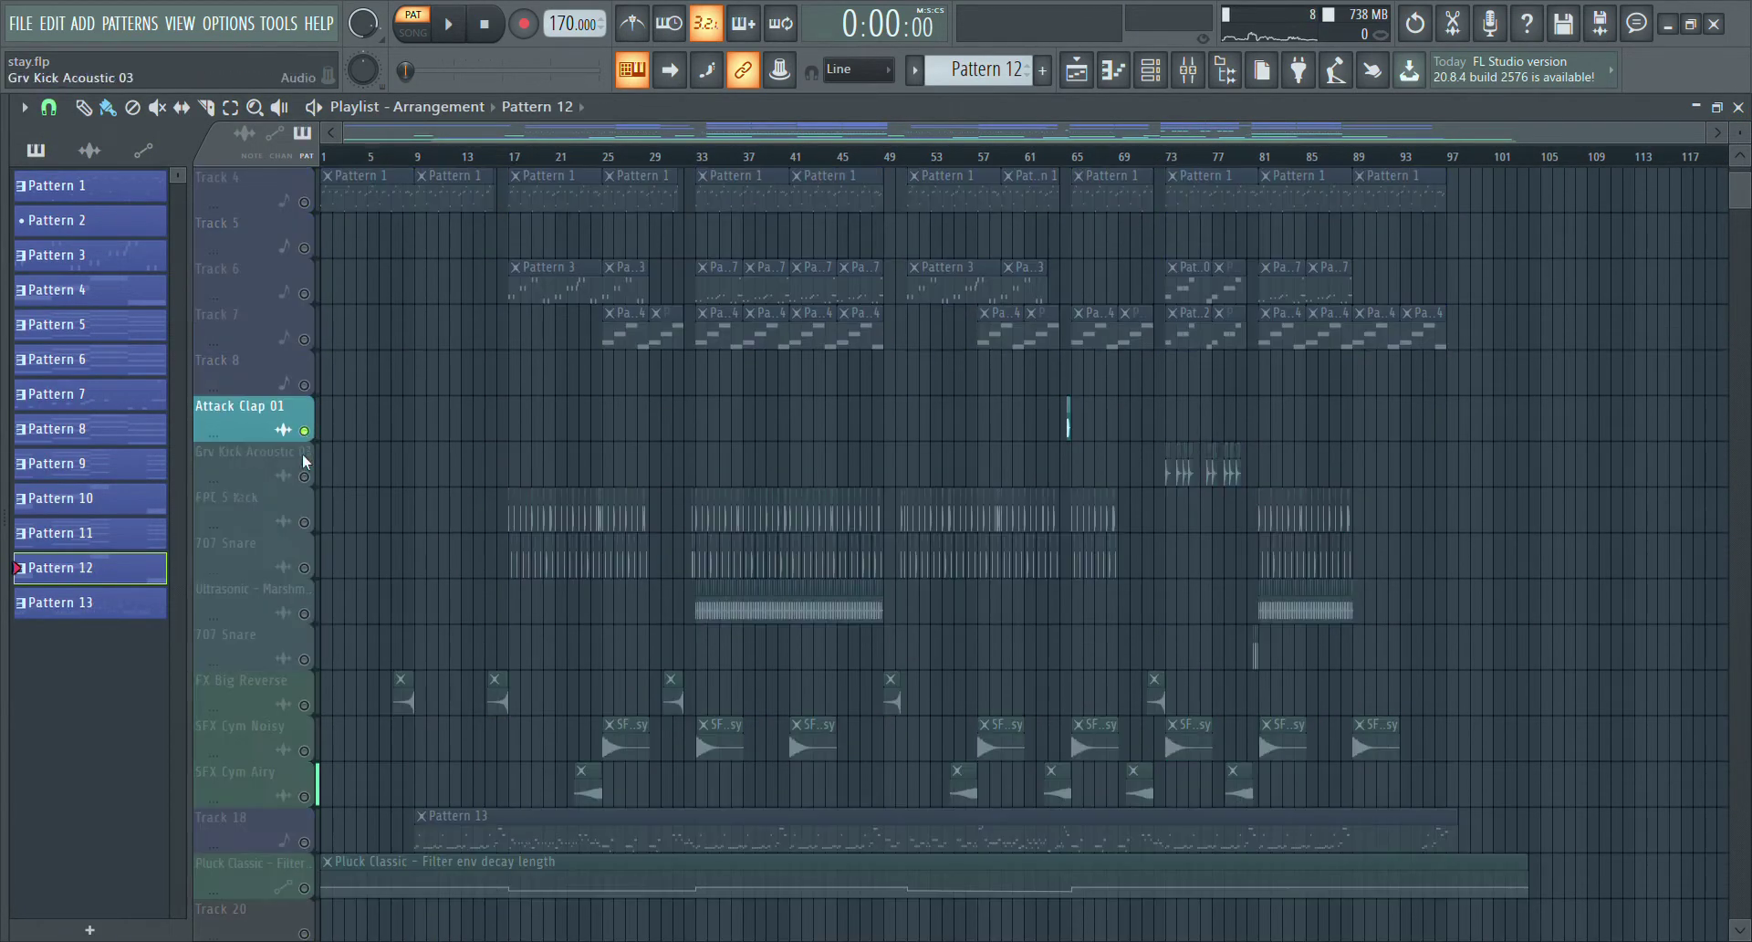
left_click(305, 522)
left_click(305, 567)
left_click(305, 613)
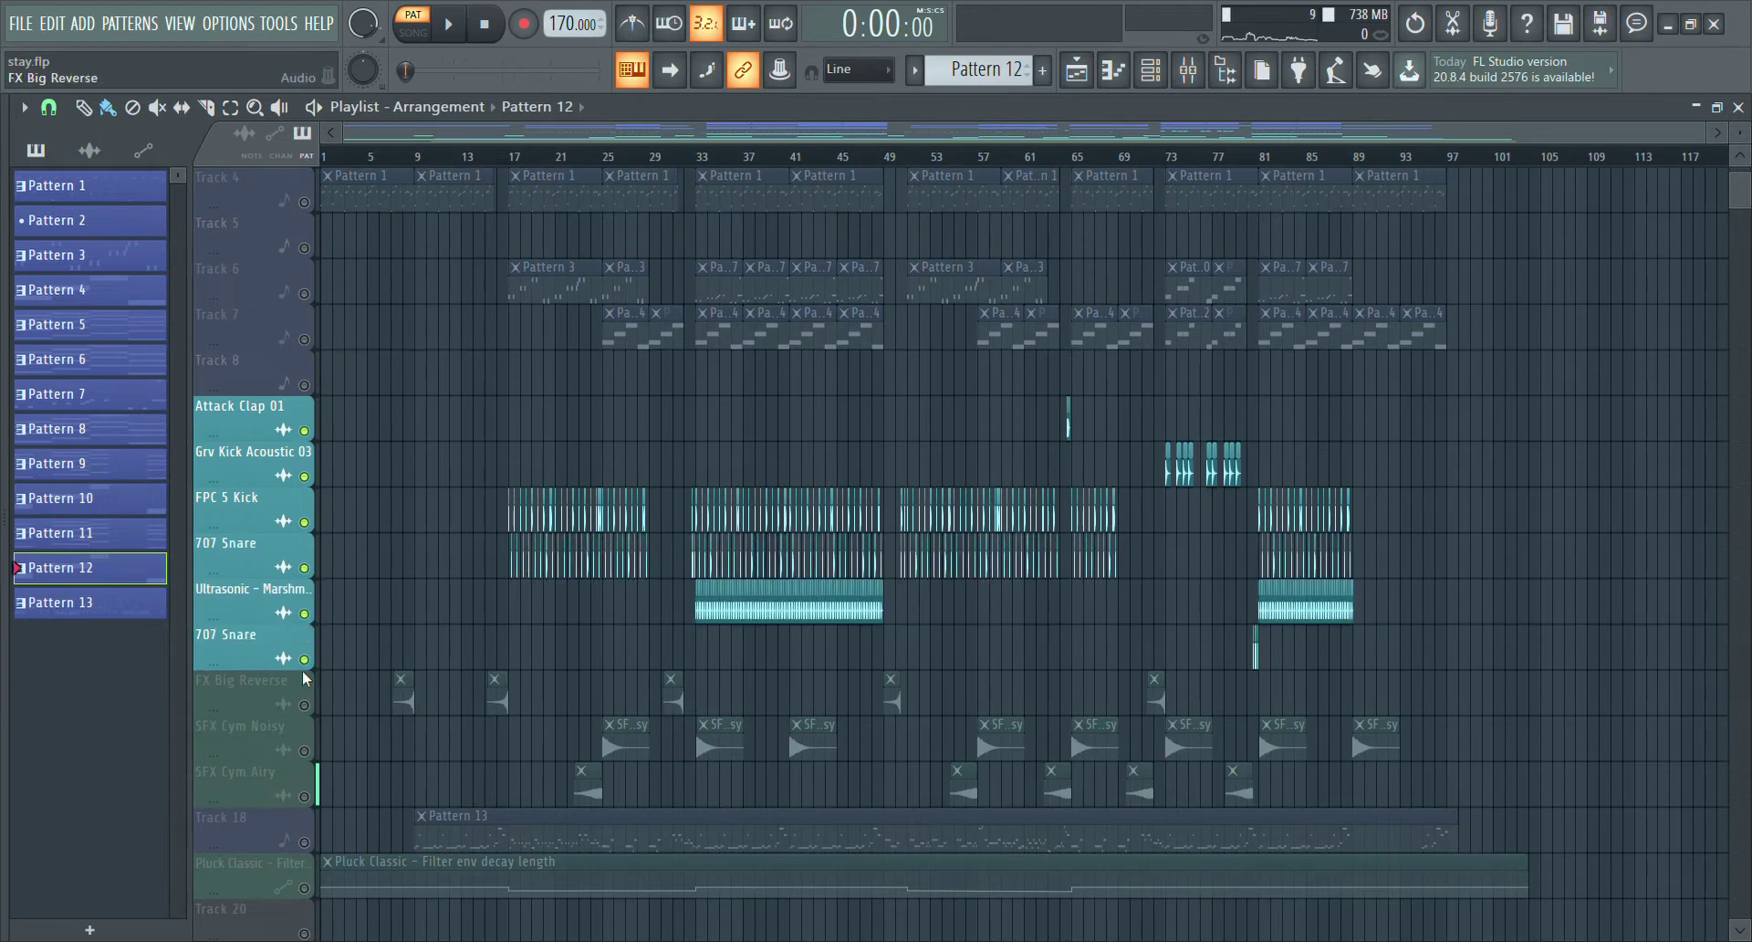
left_click(304, 750)
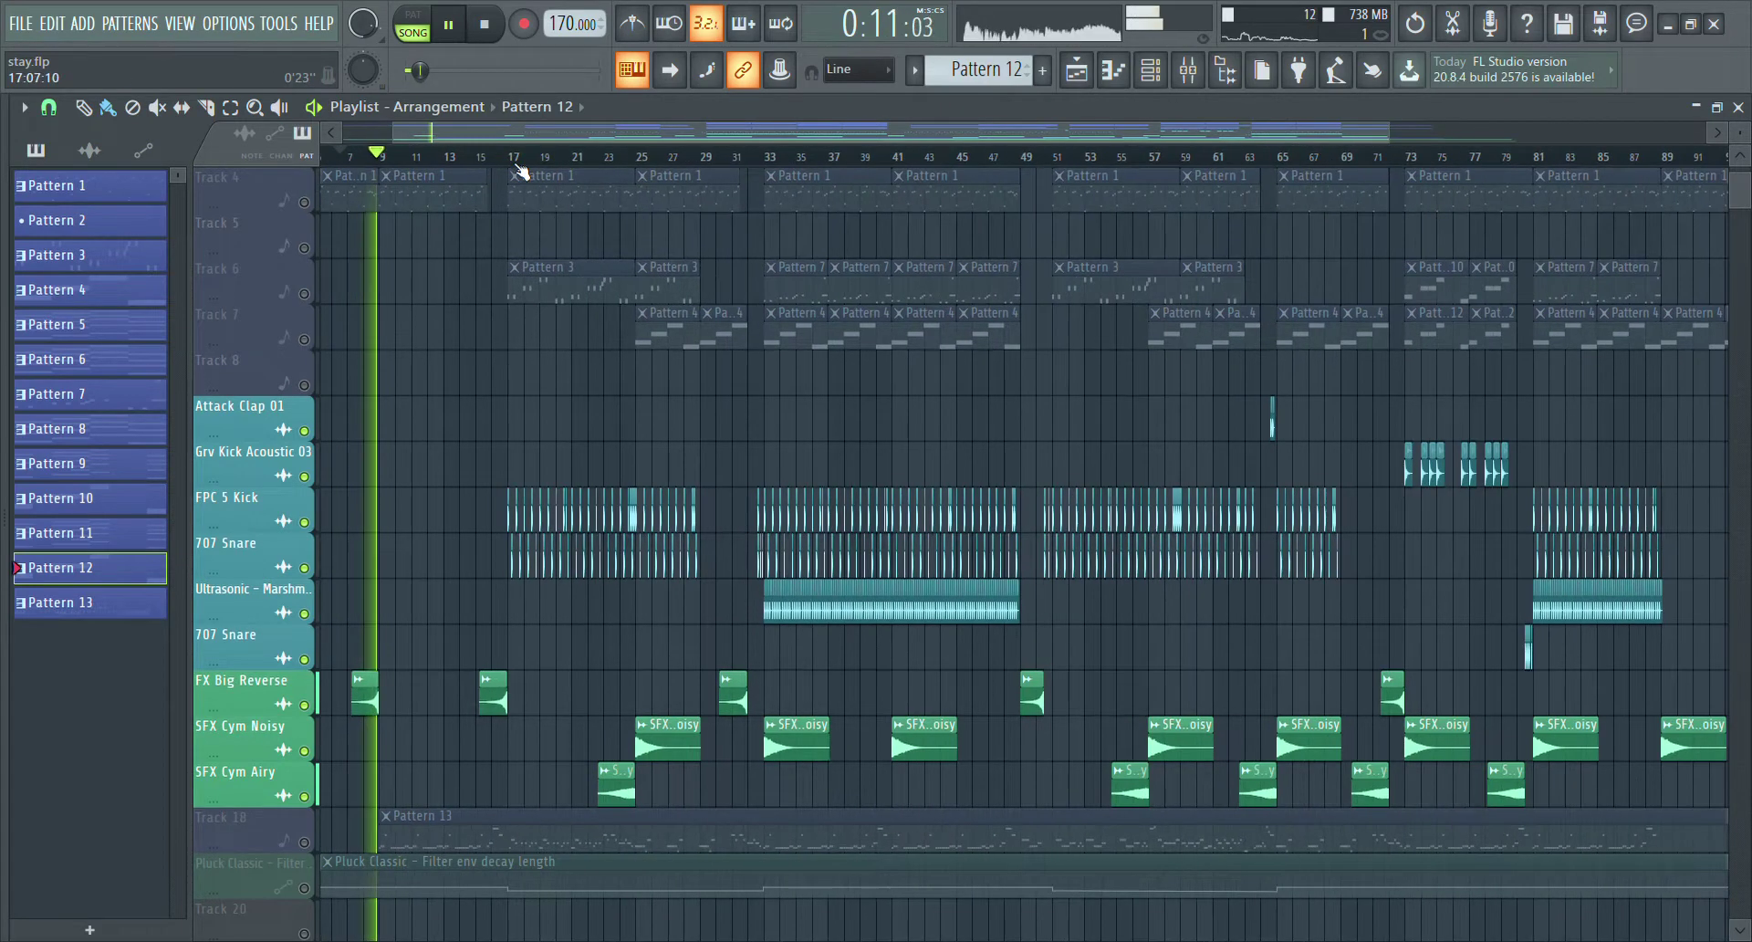
Play the isolated drums and effects in song mode from about bars 16, 24 and 30
left_click(497, 156)
left_click_drag(534, 134, 566, 139)
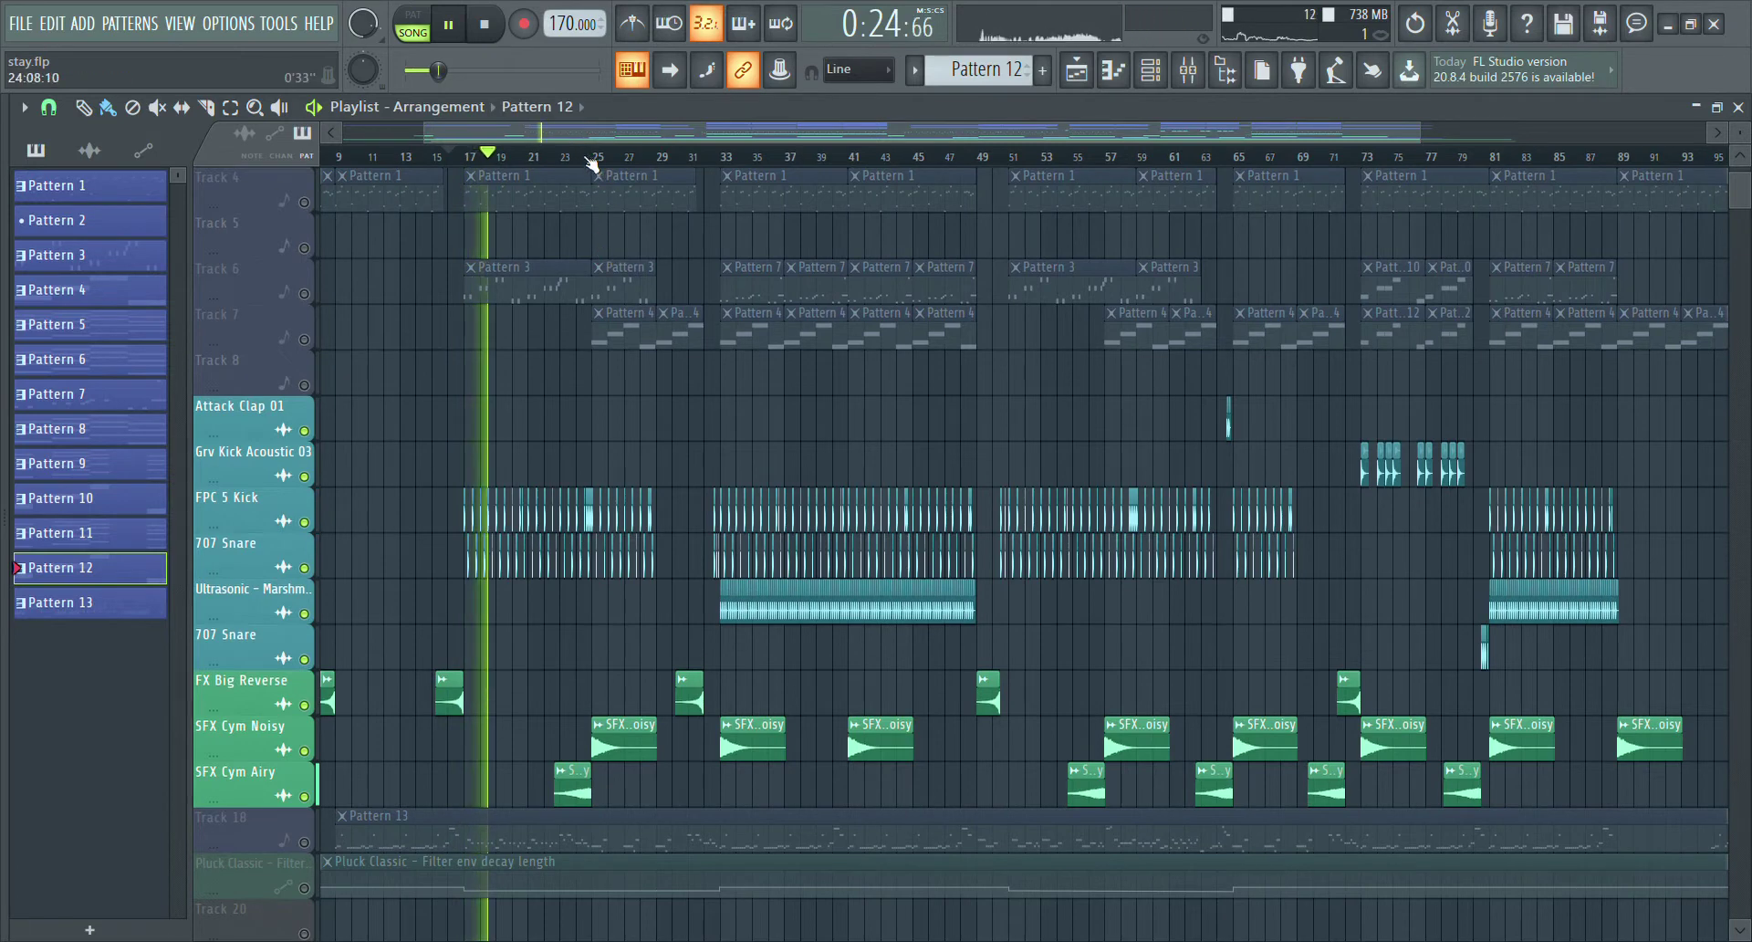
left_click(585, 155)
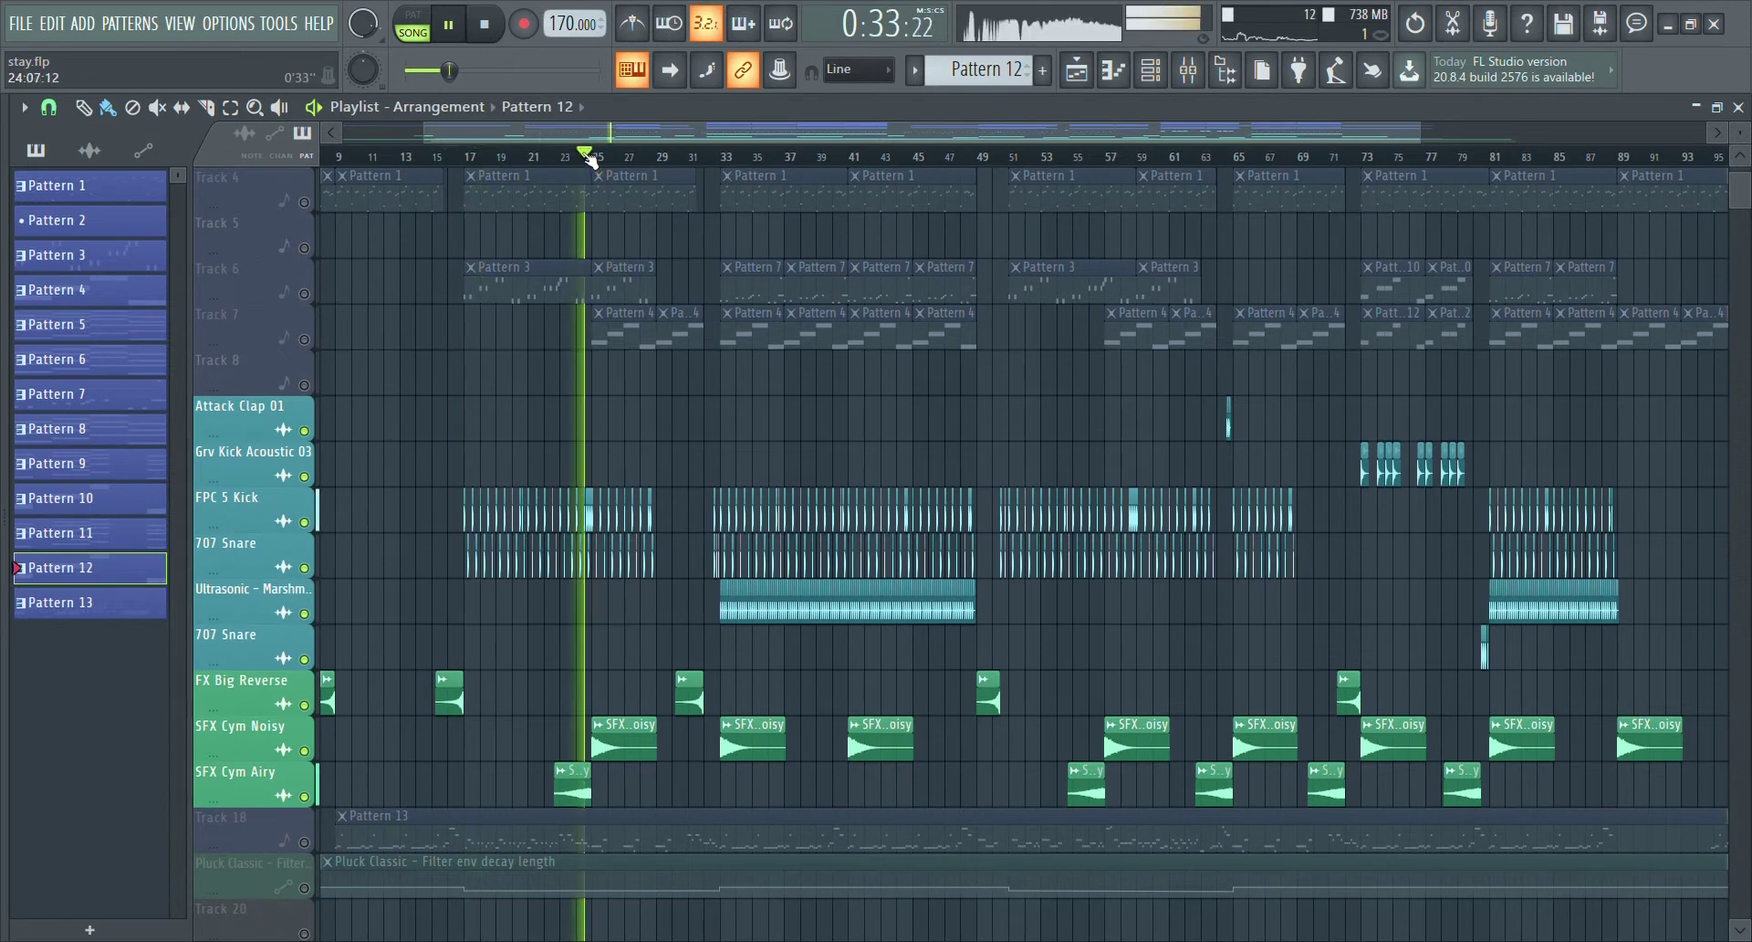
left_click(684, 156)
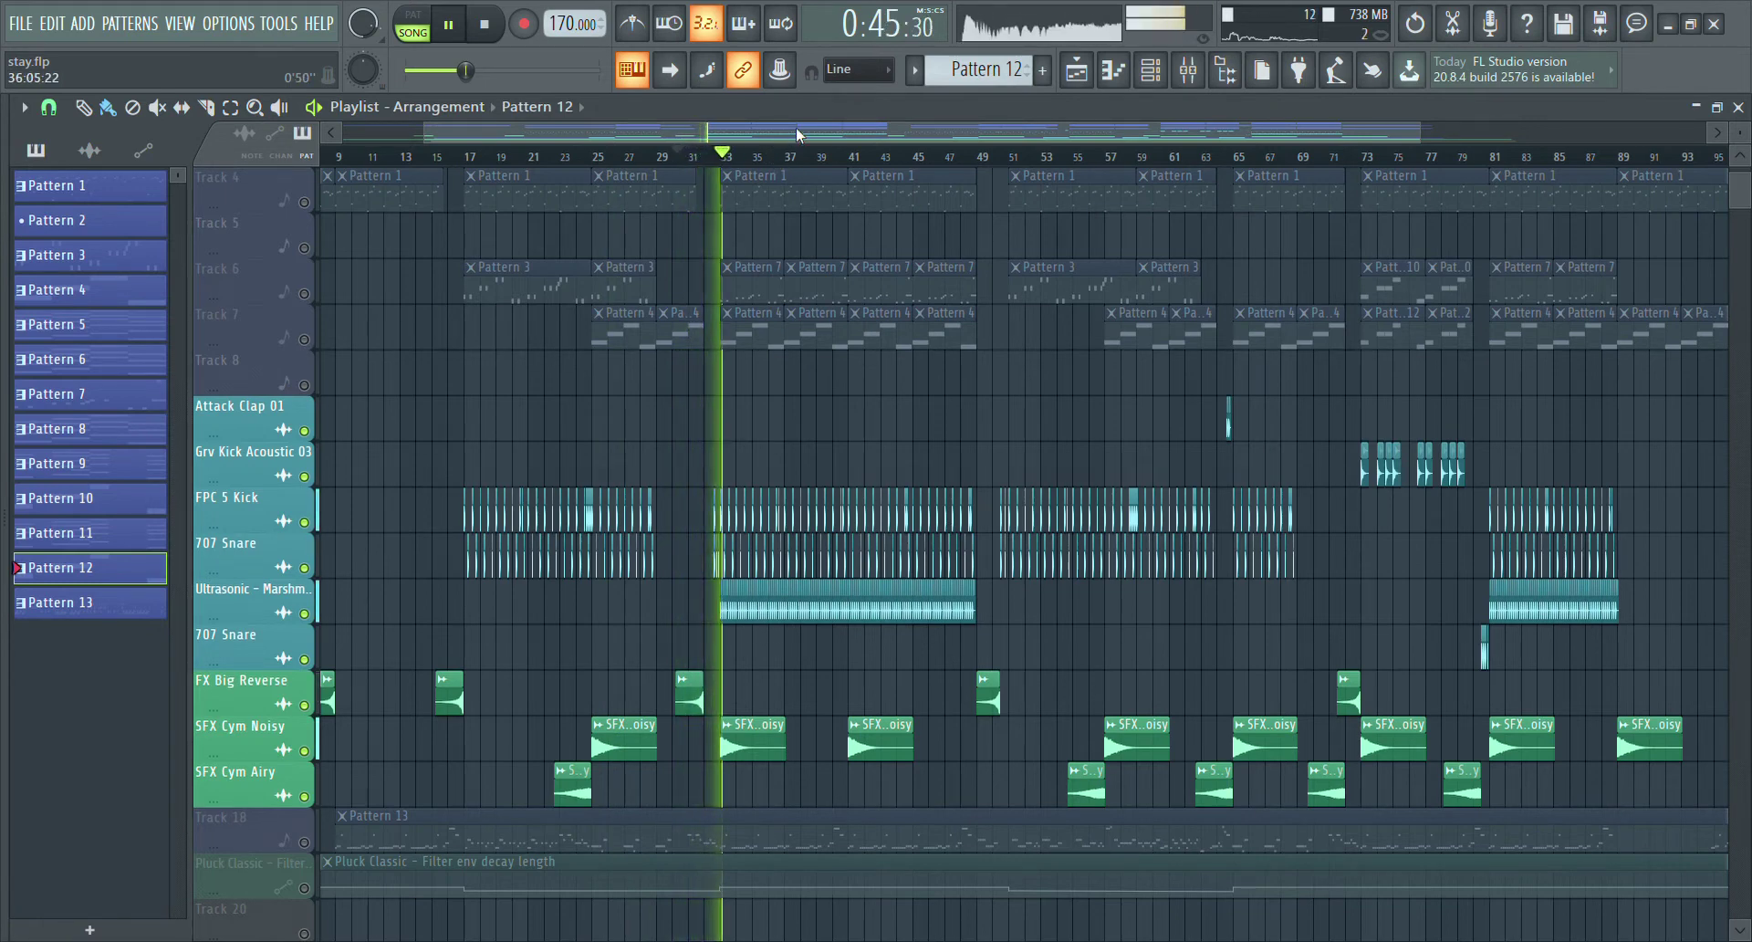
left_click_drag(795, 125, 820, 133)
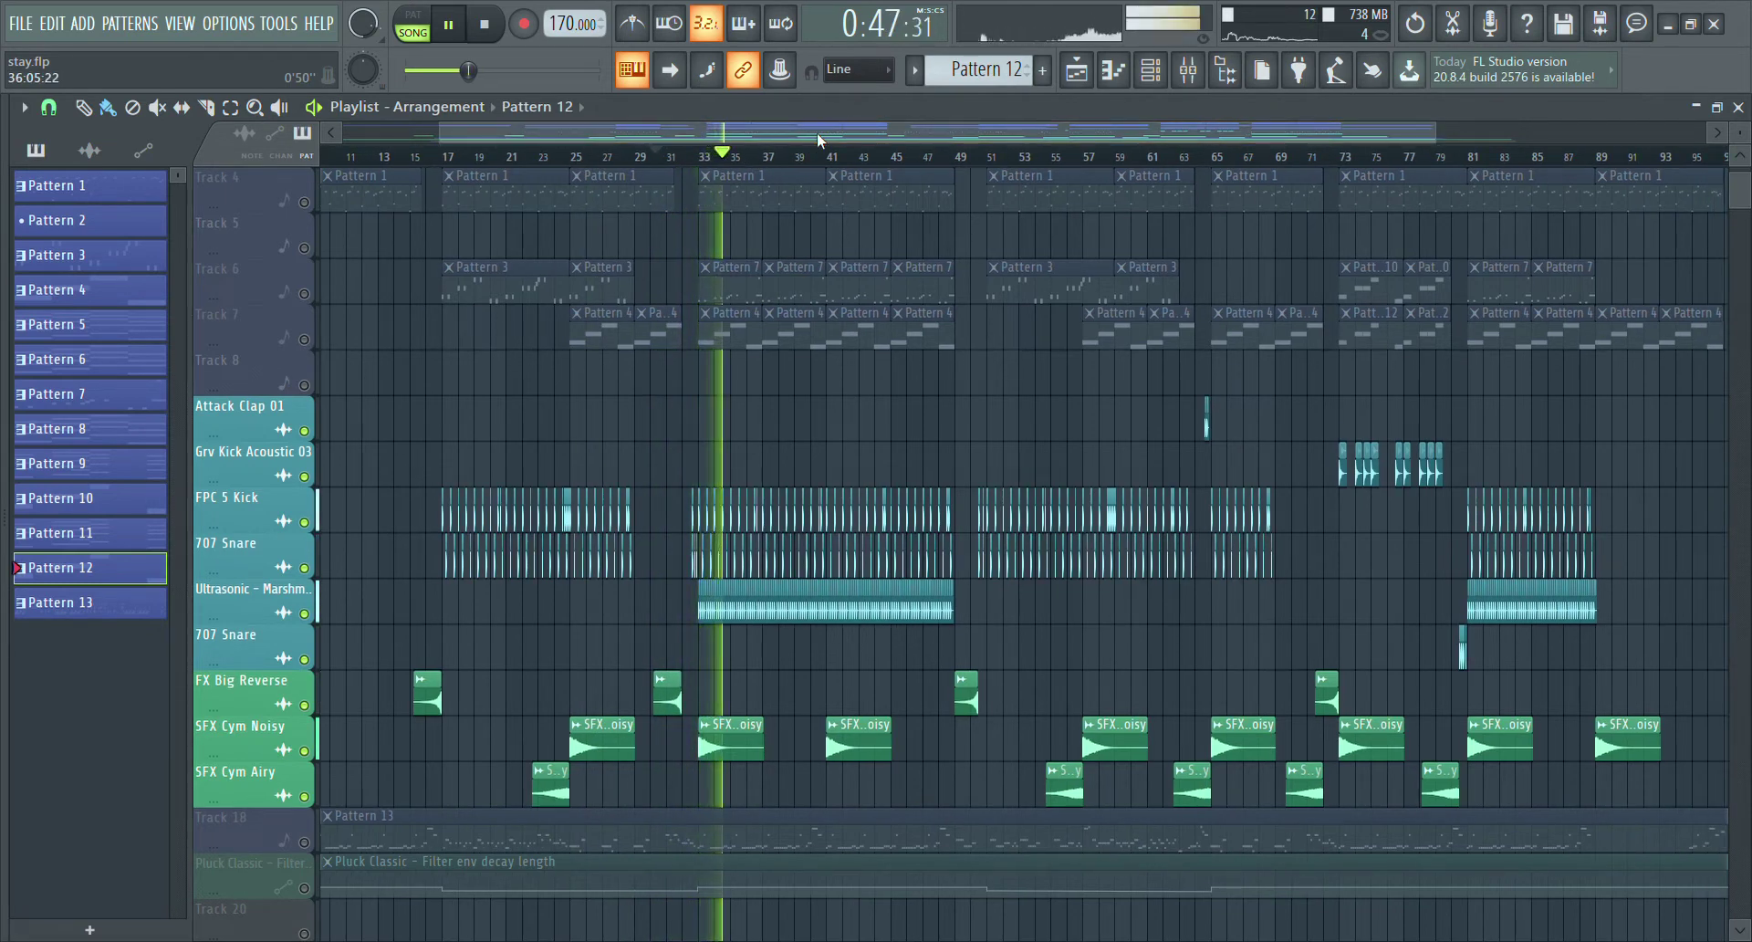
Play the isolated drums and effects from about bars 49, 62, 72 and 80
left_click_drag(818, 133, 1033, 139)
left_click(895, 160)
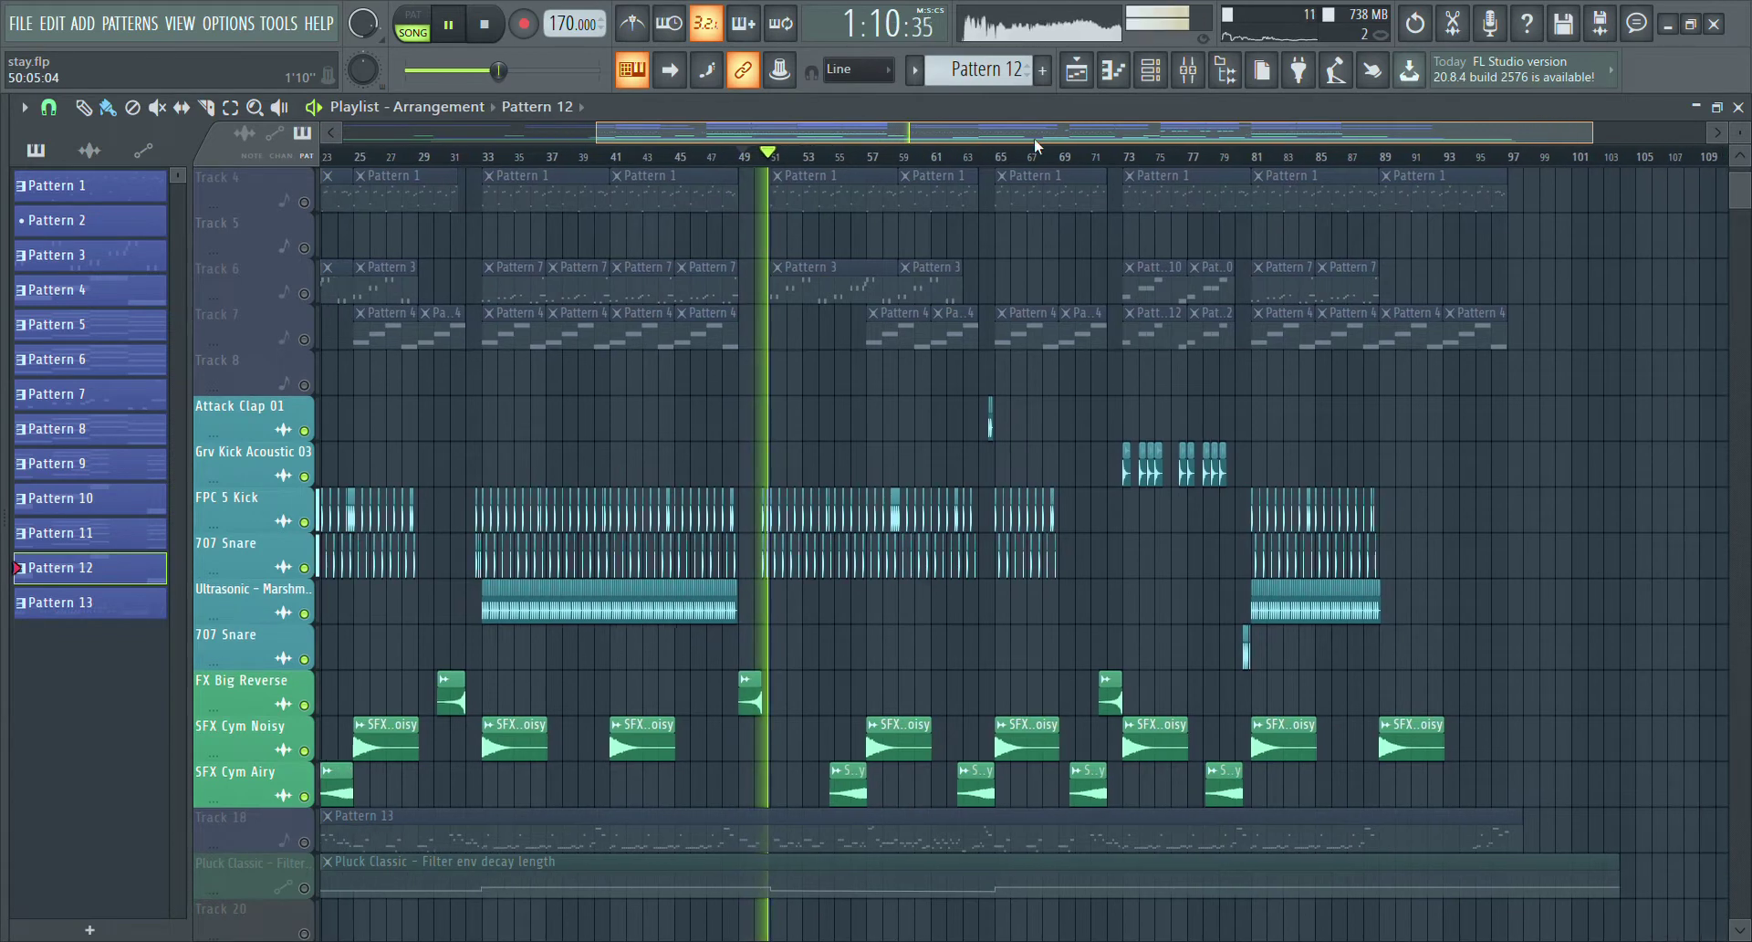
left_click(958, 160)
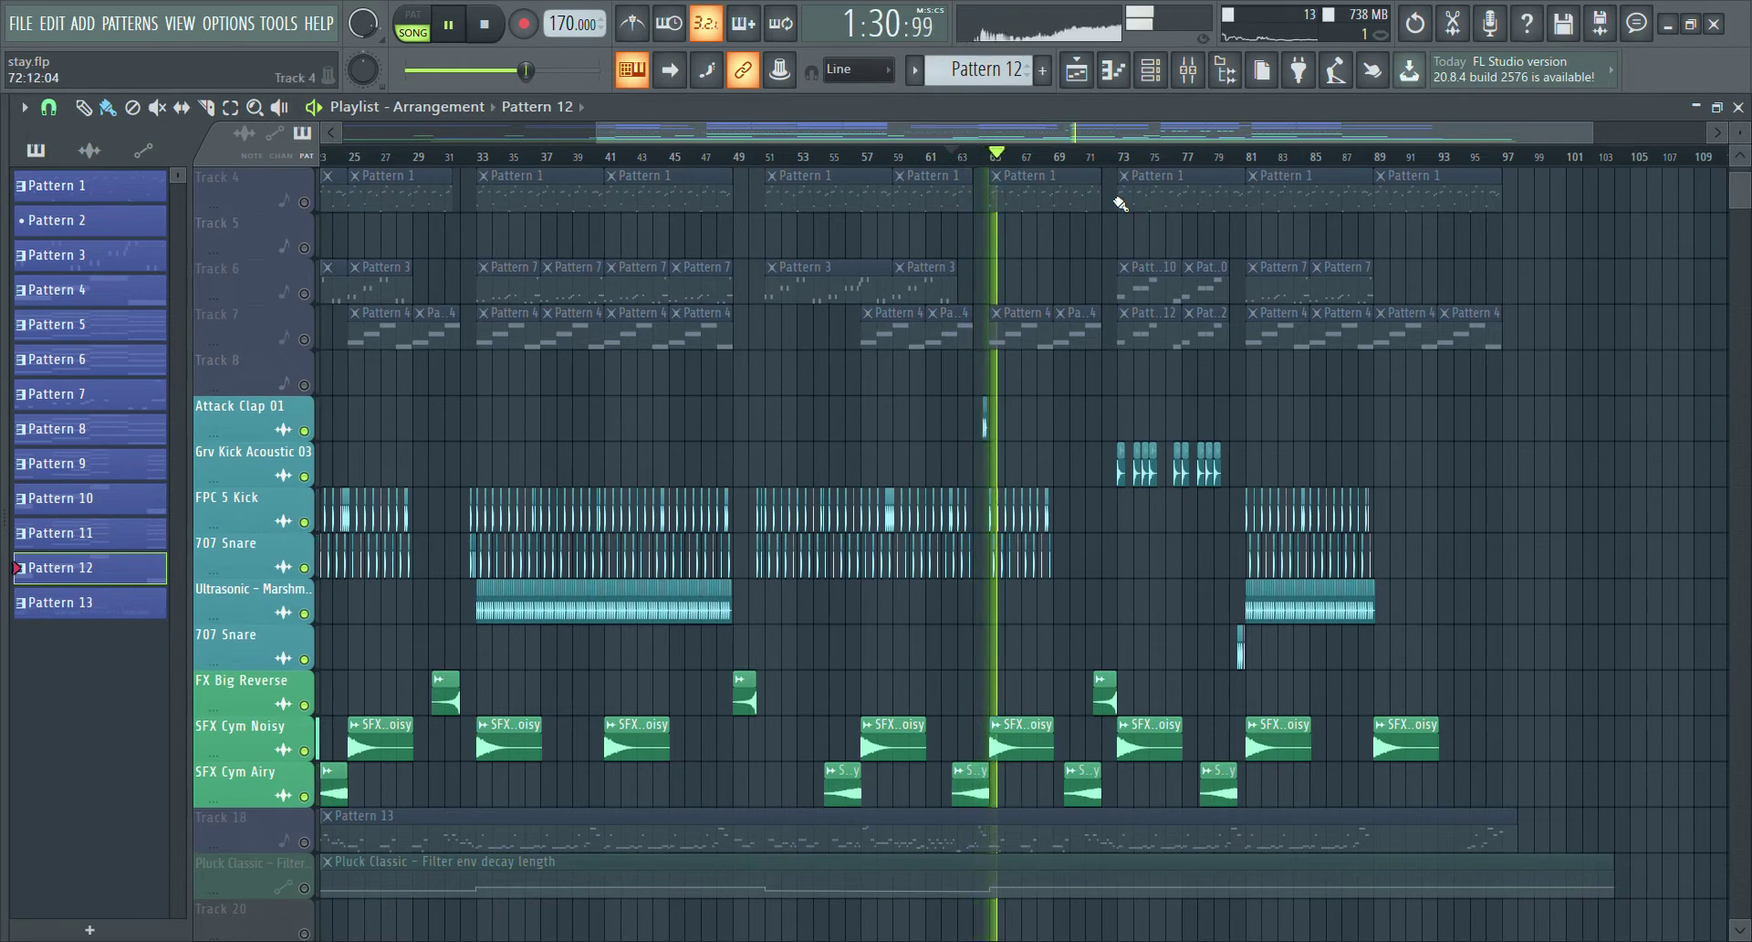
left_click(1118, 166)
left_click_drag(1142, 133, 1309, 130)
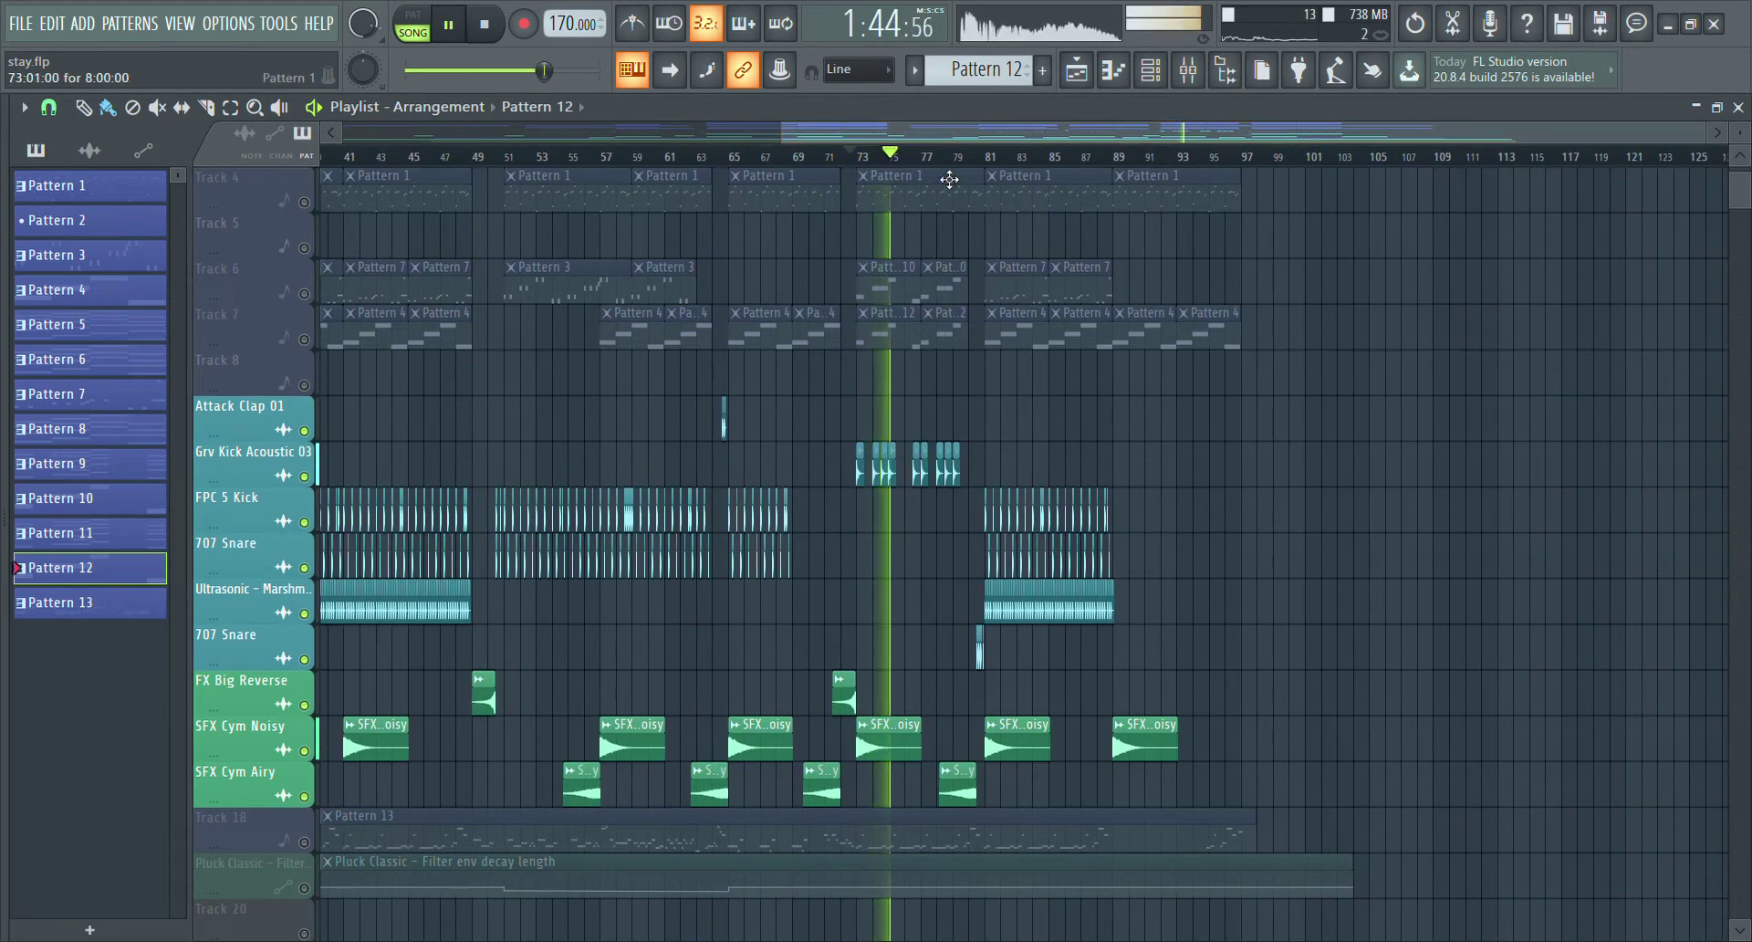
left_click(975, 161)
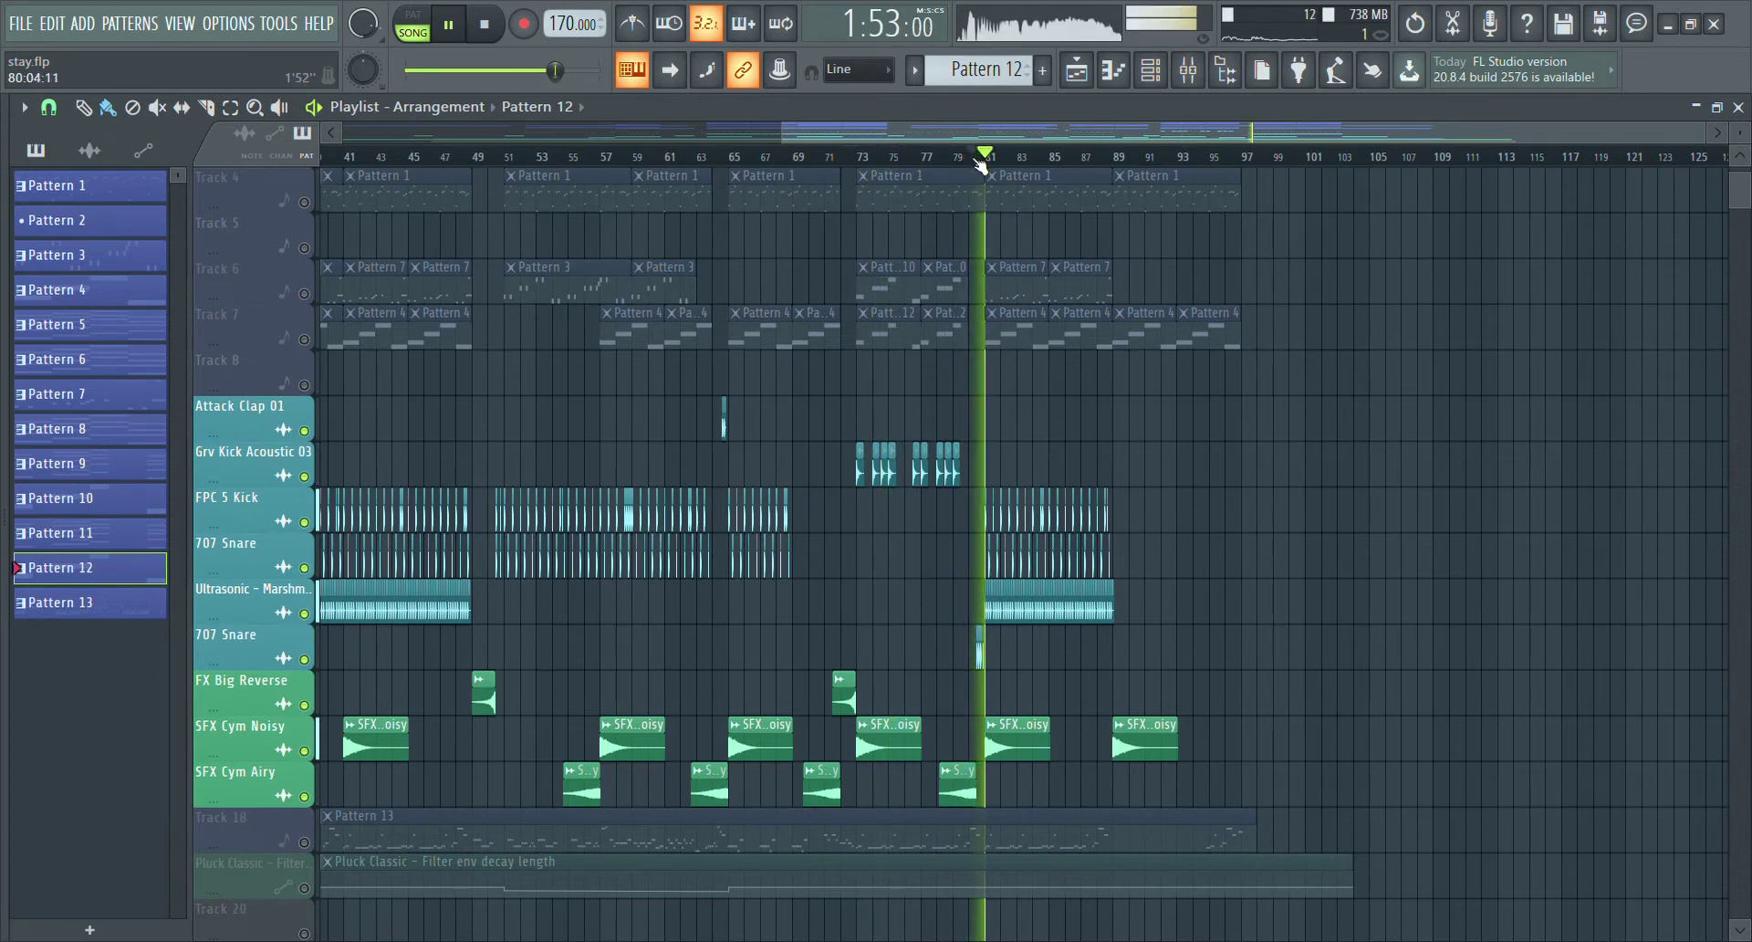
scroll(980, 164, "down", 3)
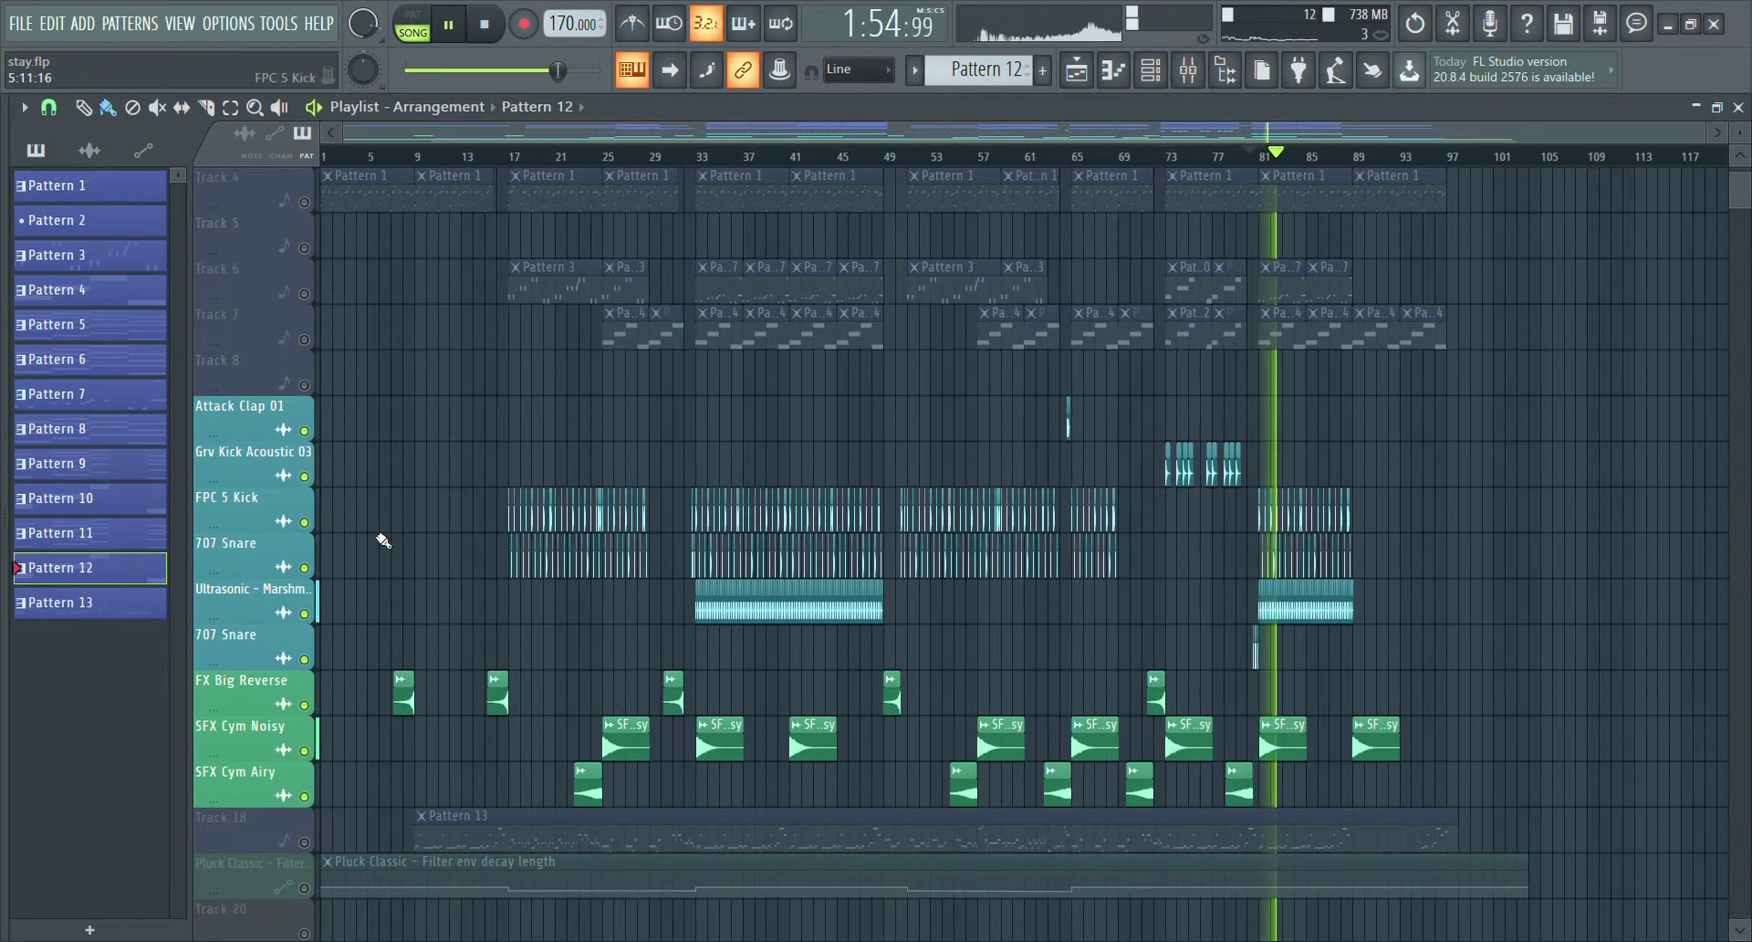
Solo Track 18, open Pattern 13's Close Grand notes in the piano roll, review them during playback, and return to the playlist
right_click(305, 842)
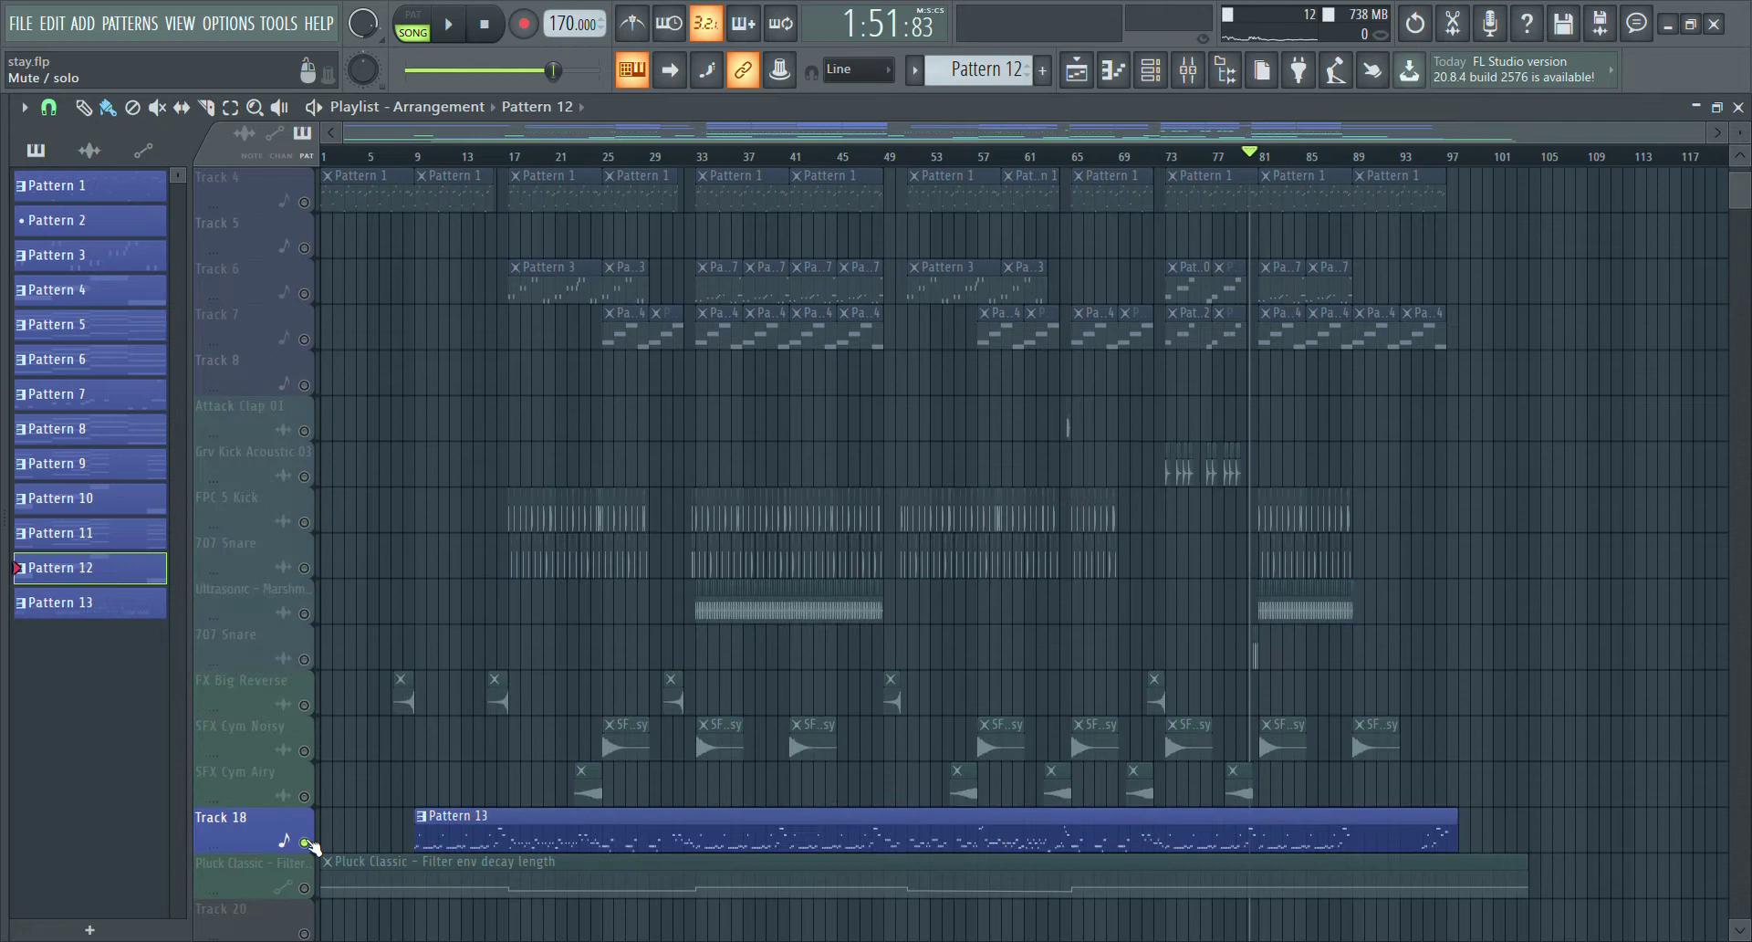
double_click(496, 849)
key("space")
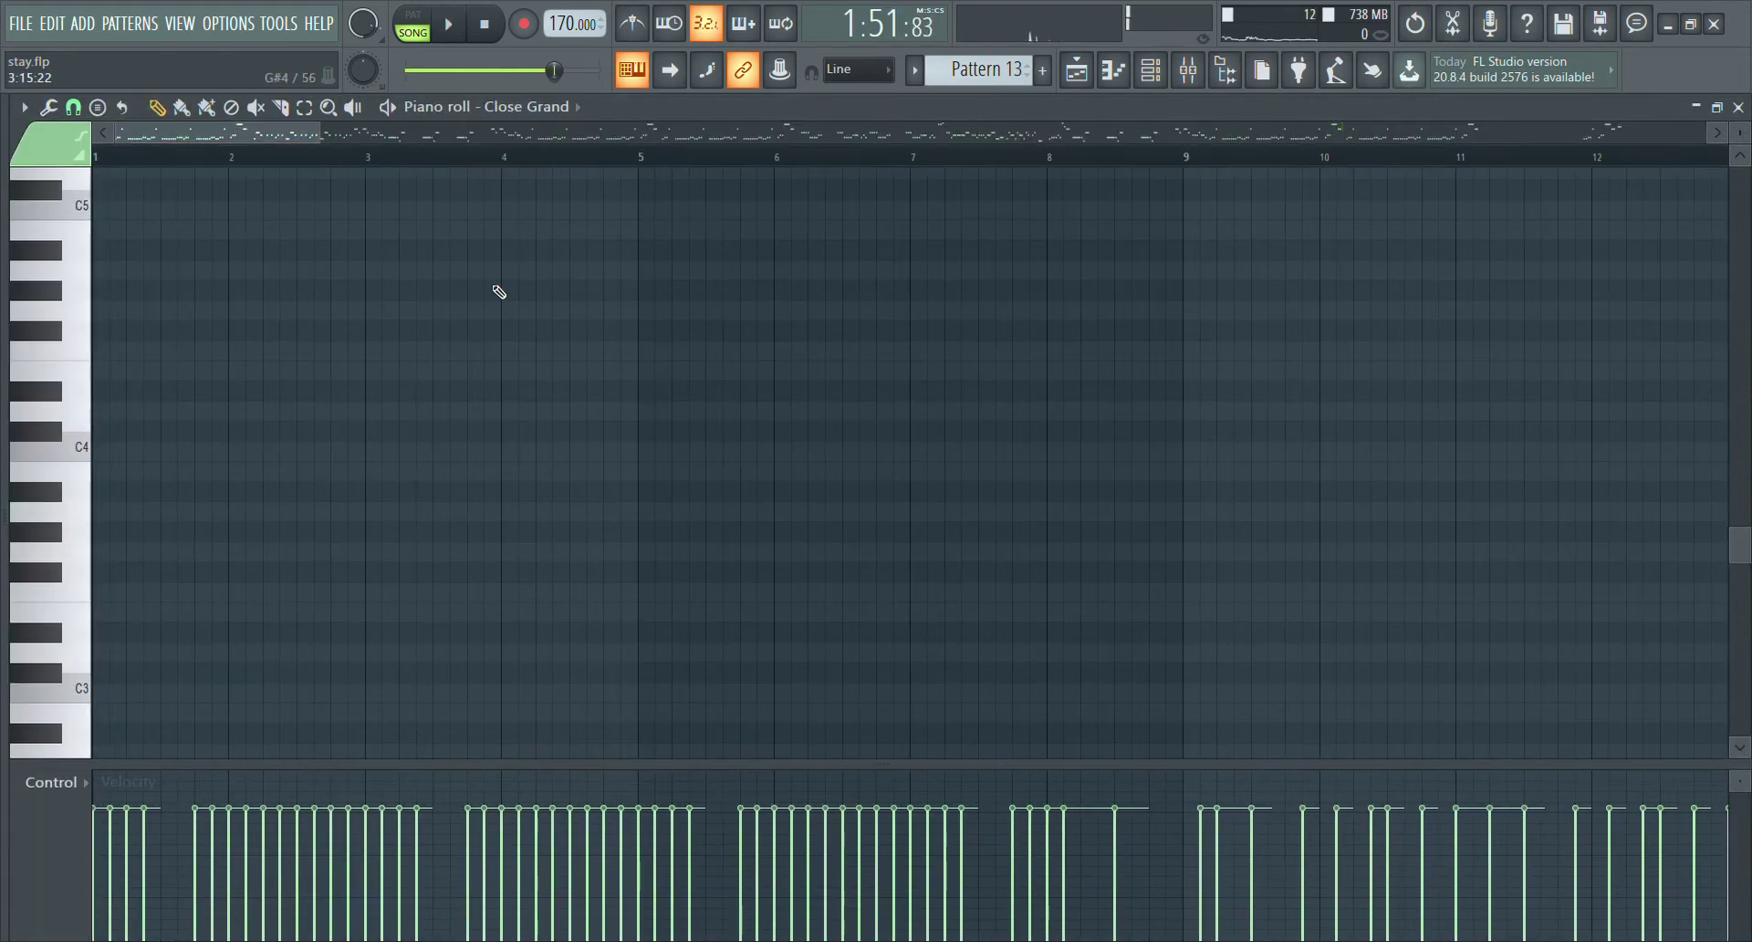
scroll(464, 357, "up", 8)
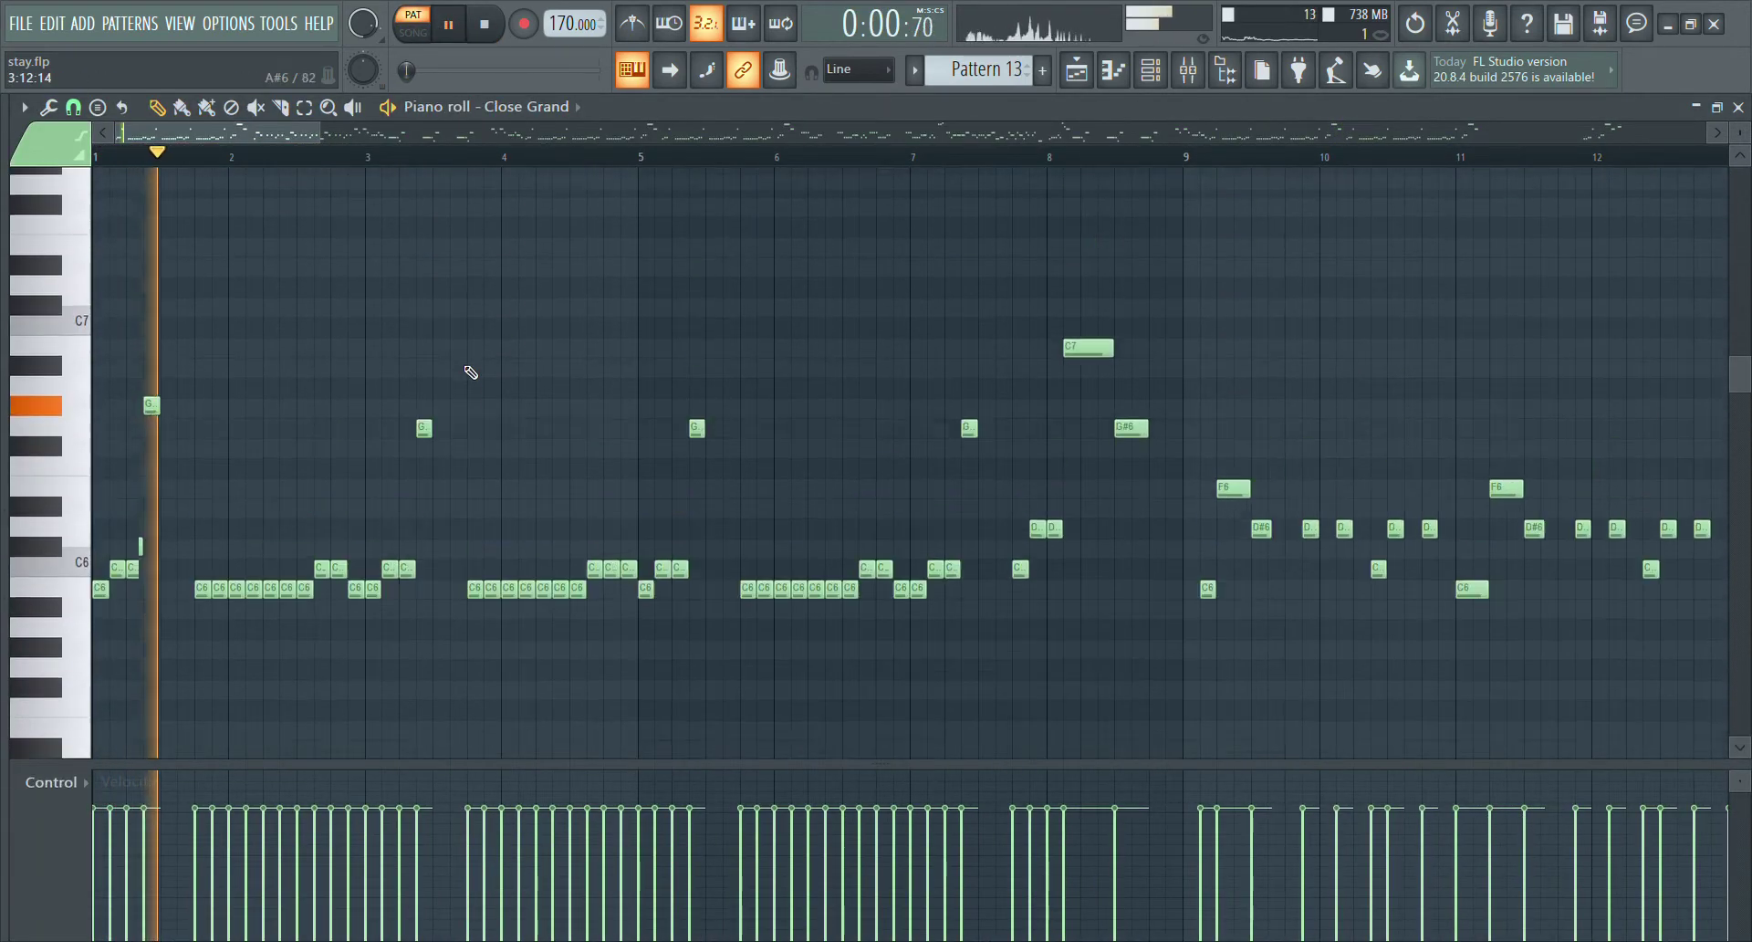
scroll(510, 160, "down", 3)
scroll(511, 163, "down", 5)
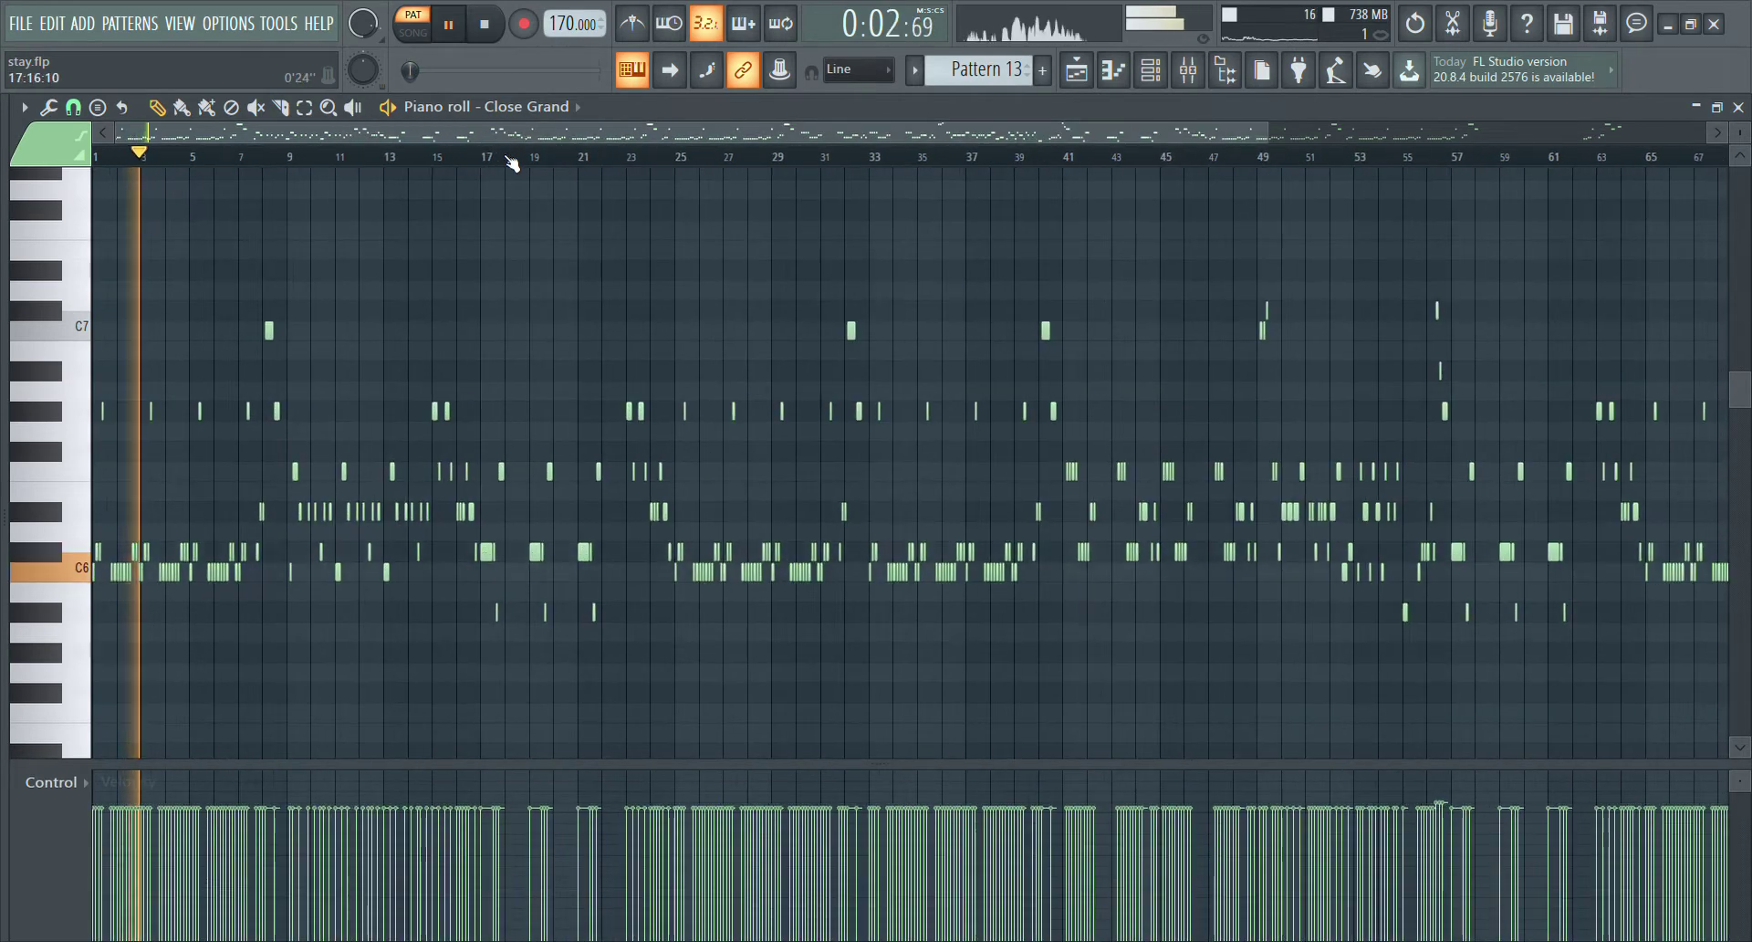
left_click(1739, 108)
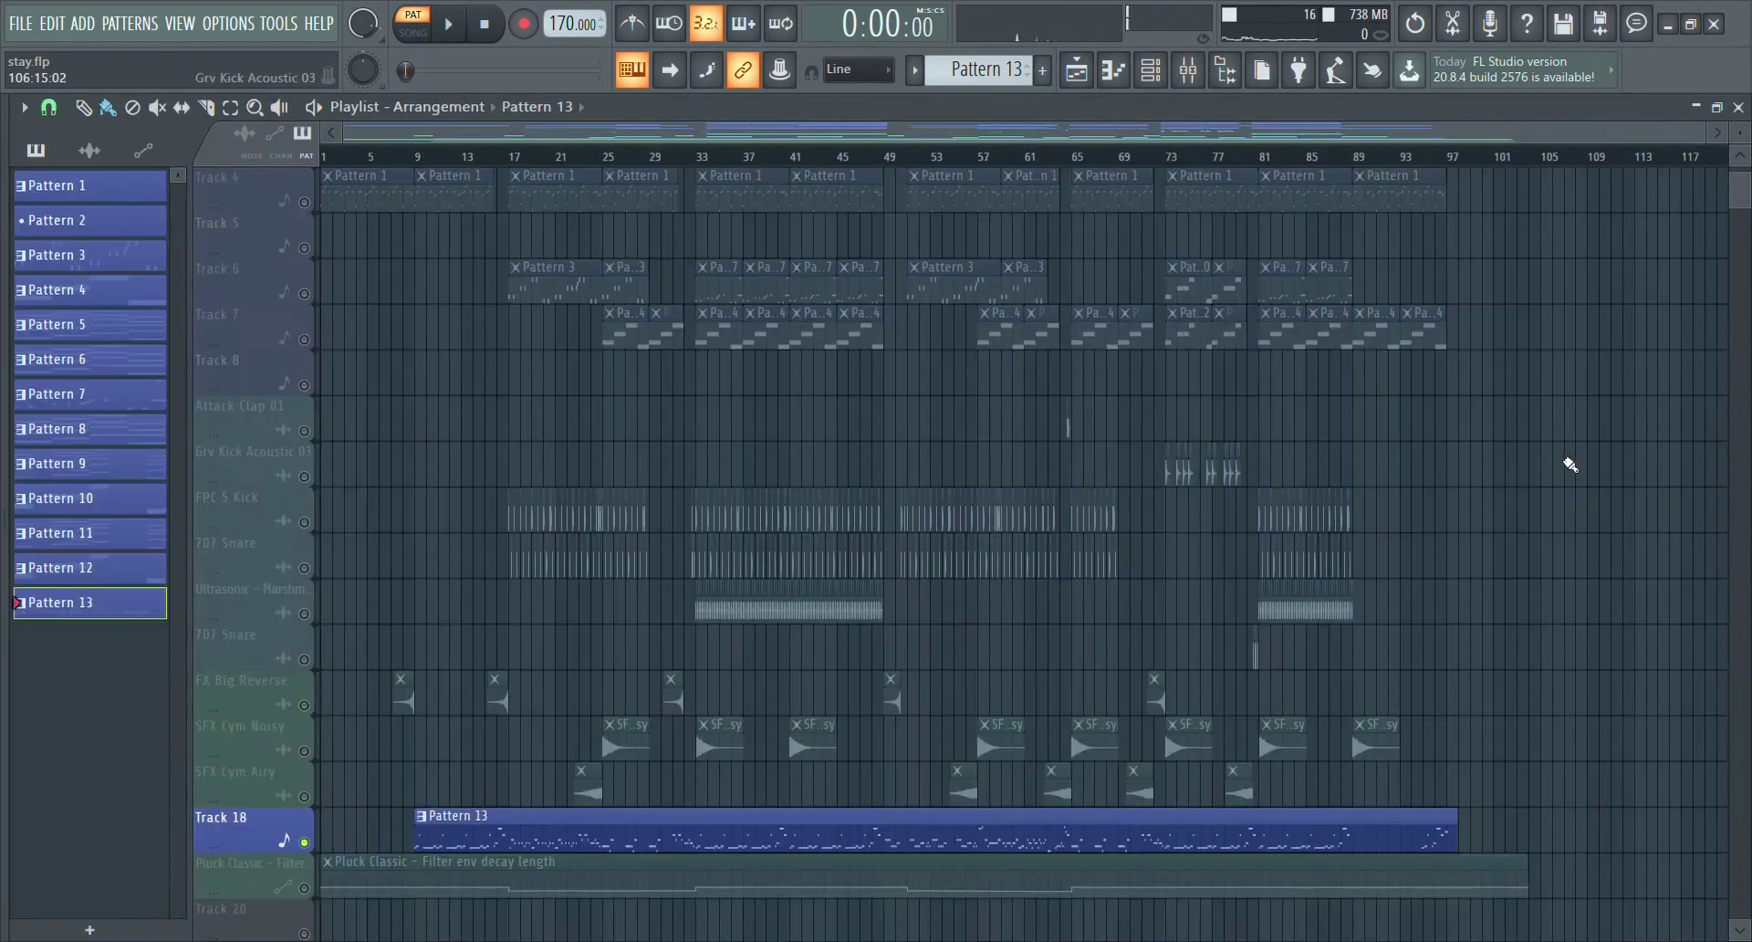
Unsolo Track 18 to reactivate all tracks, and set playback to song mode from bar 1
right_click(311, 846)
right_click(312, 846)
right_click(311, 846)
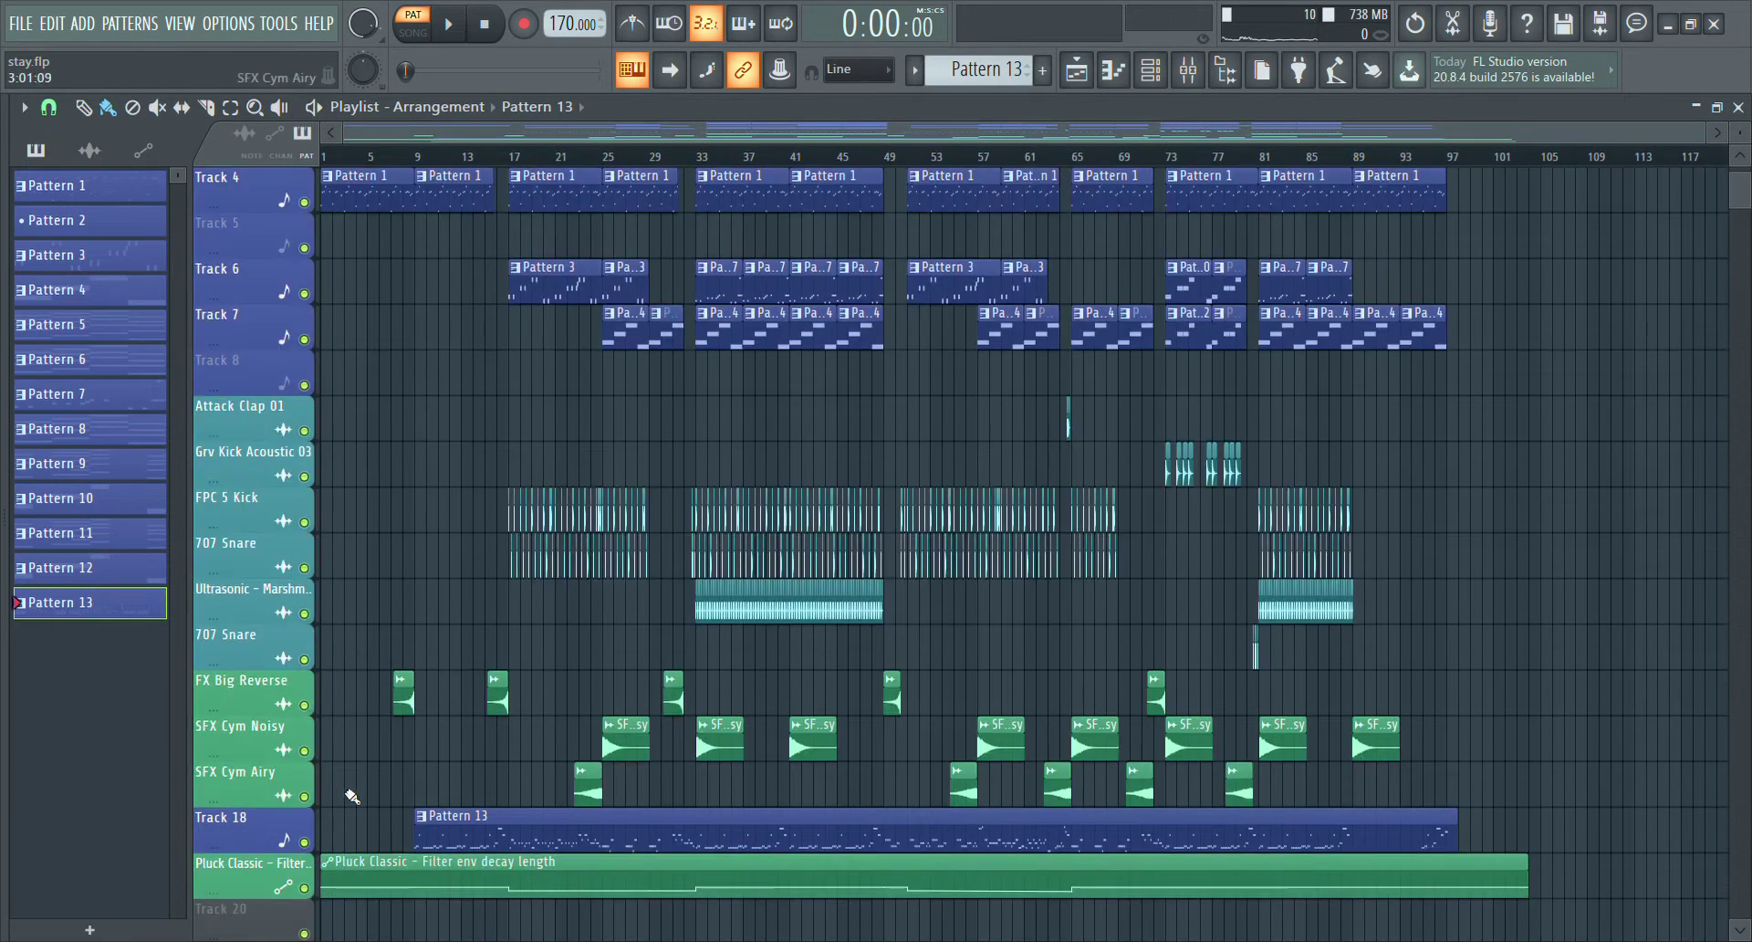
scroll(365, 758, "down", 7)
scroll(368, 743, "up", 6)
scroll(359, 607, "up", 4)
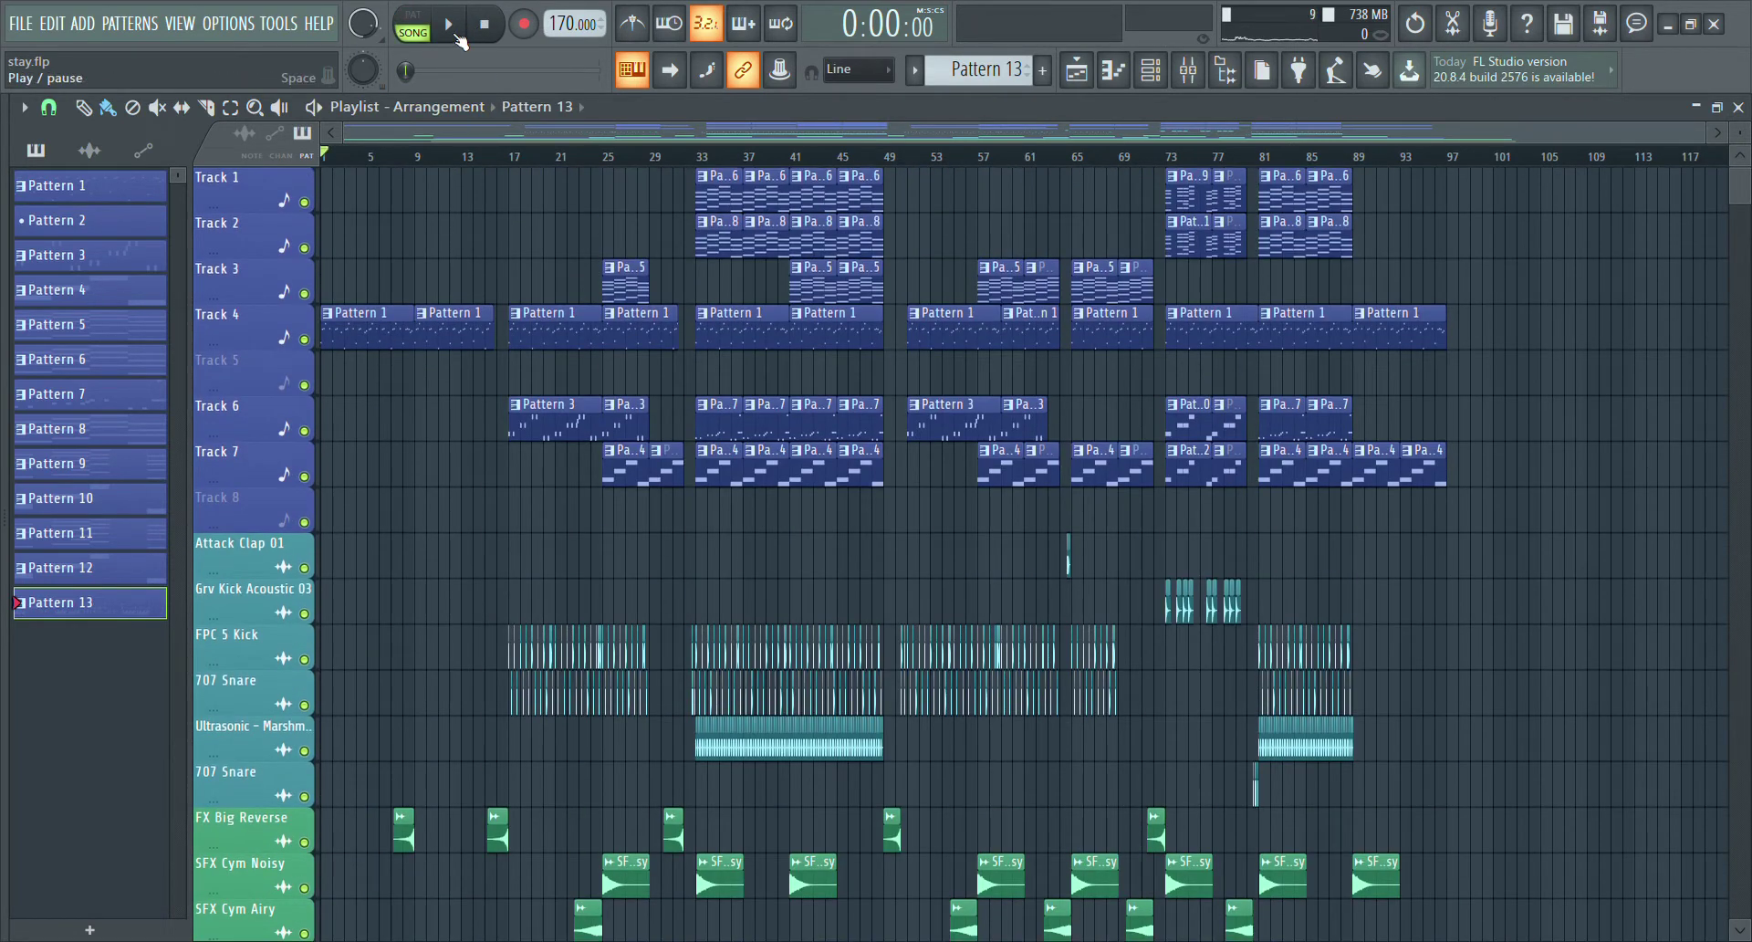
Play the full arrangement from bar 1 with playlist auto-scroll on, examining the clips up to the Pattern 6 and Pattern 8 section
scroll(834, 148, "up", 4)
left_click_drag(692, 136, 164, 134)
scroll(560, 154, "up", 1)
scroll(459, 161, "up", 2)
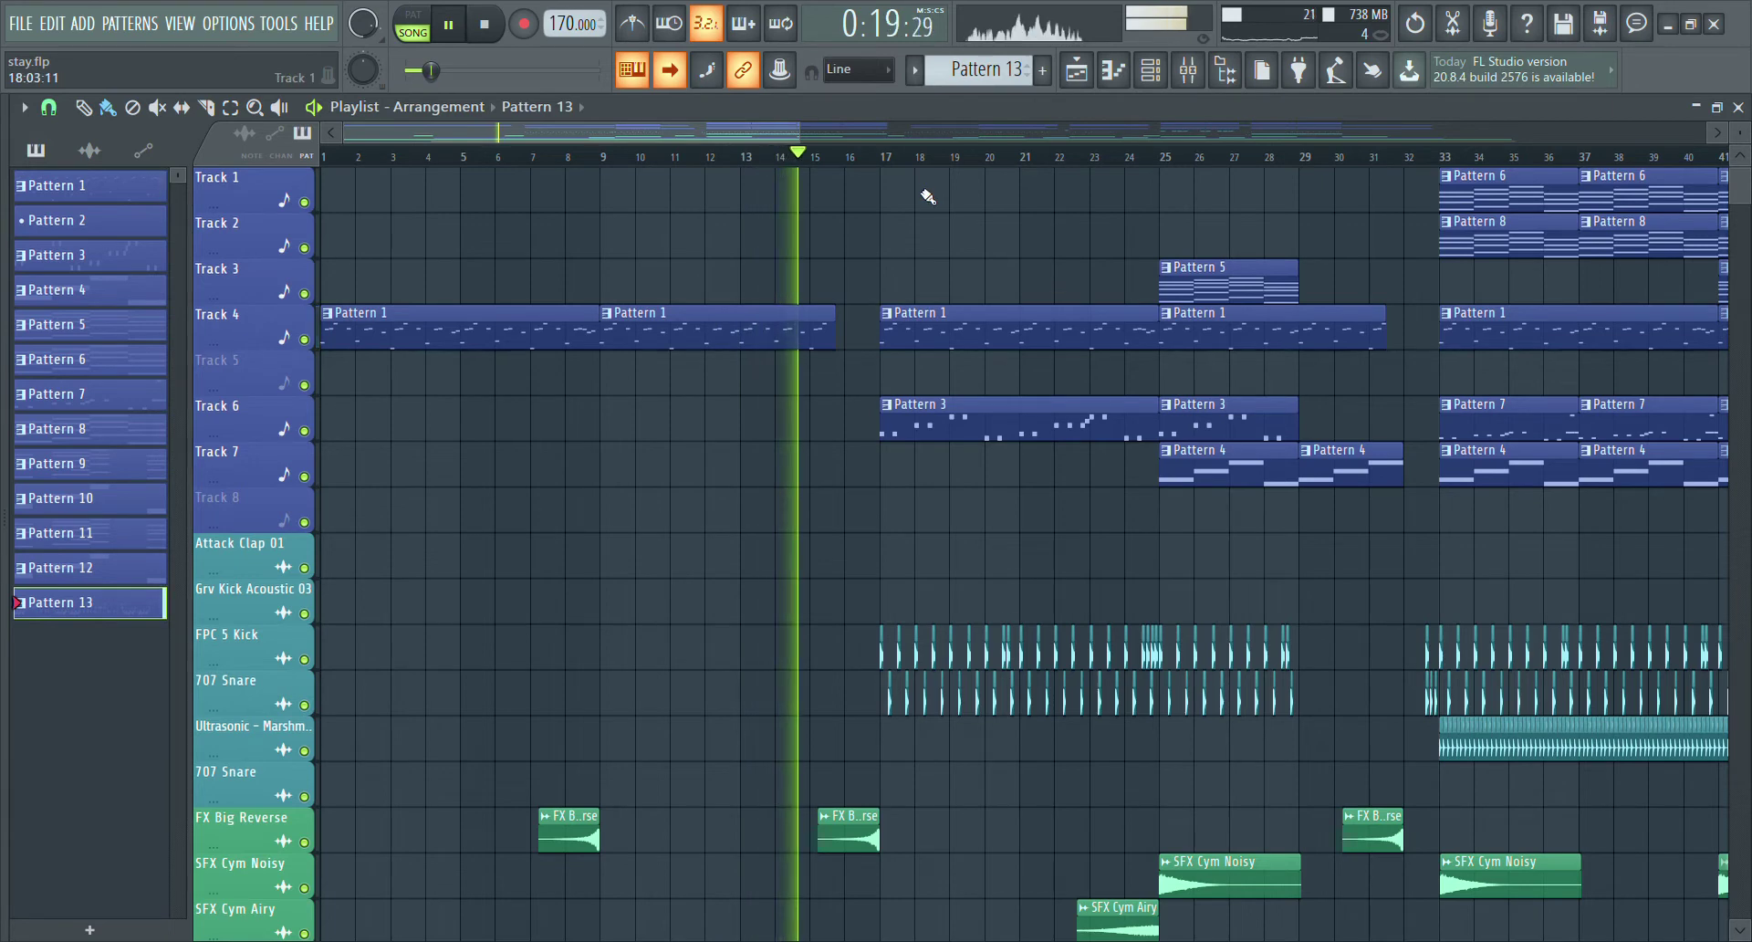
scroll(927, 197, "down", 3)
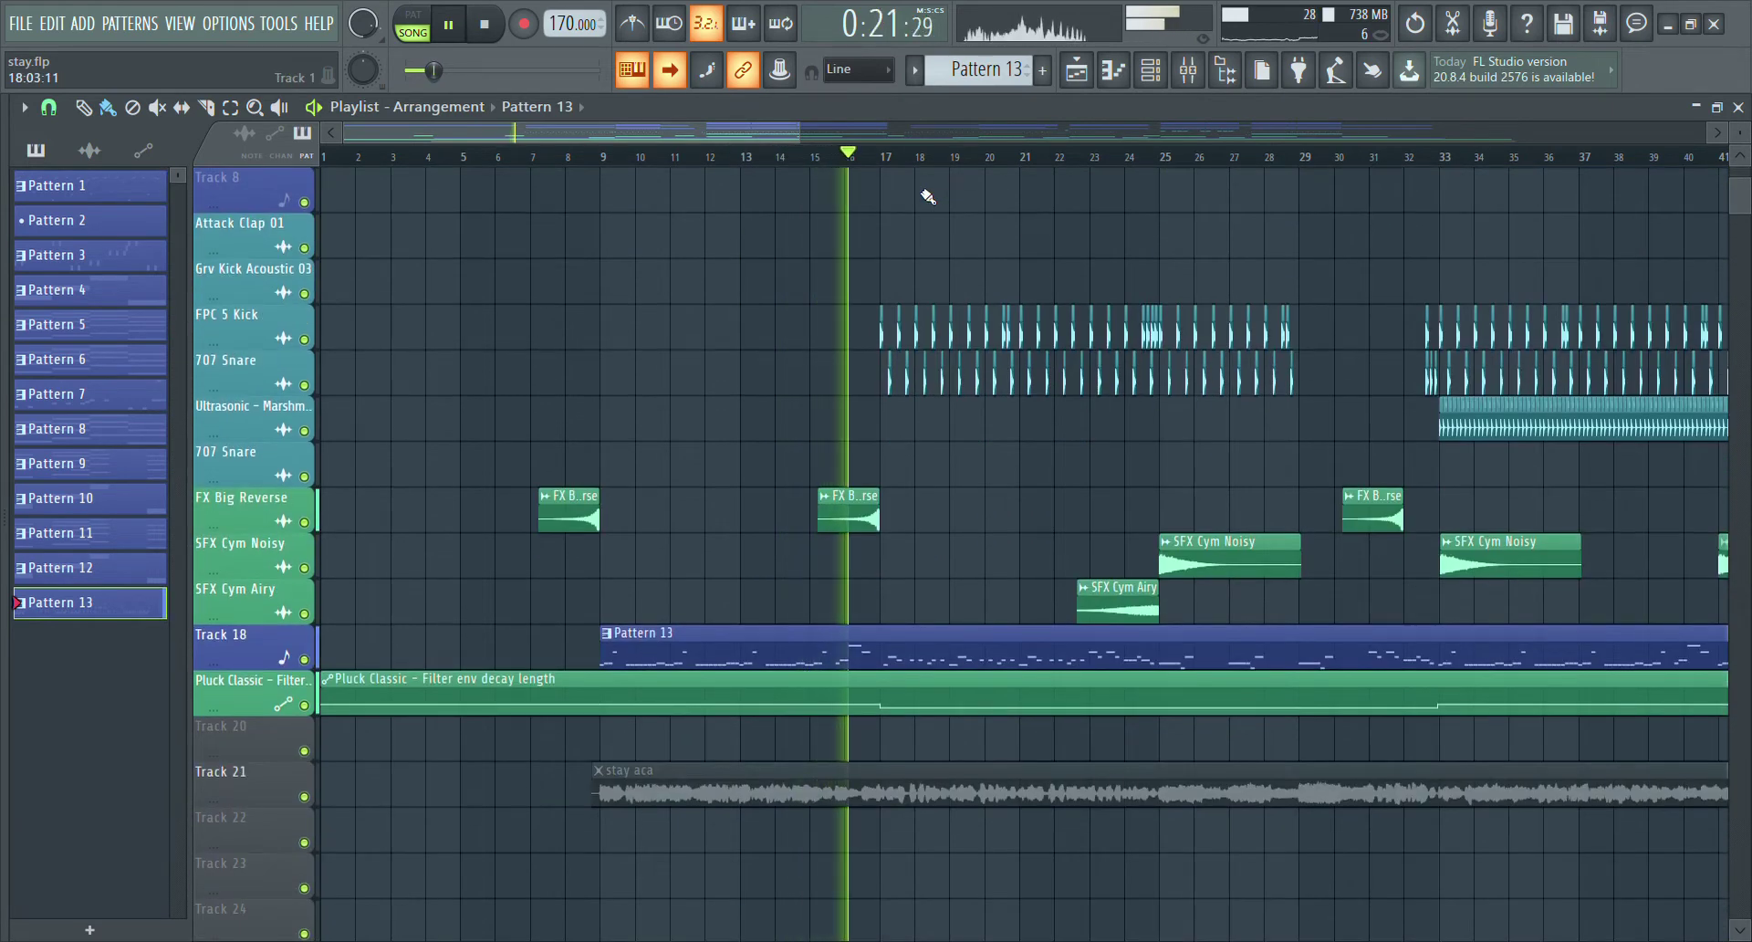
scroll(928, 196, "up", 2)
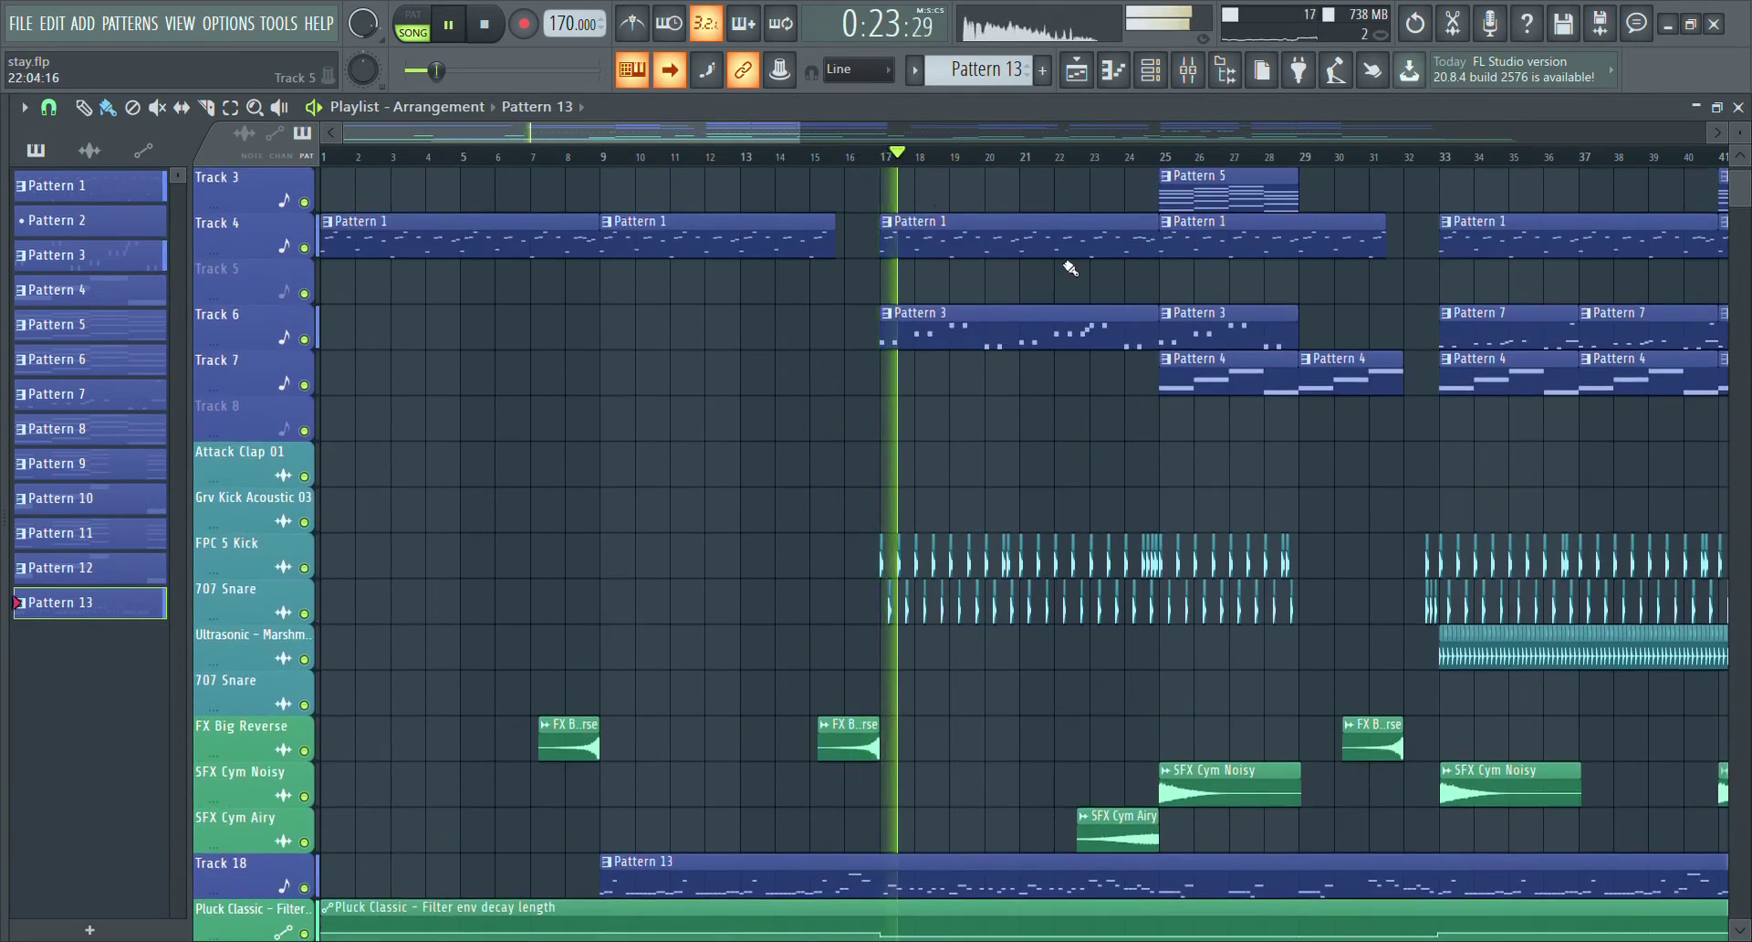
left_click_drag(750, 129, 819, 134)
scroll(829, 131, "left", 2)
scroll(978, 223, "up", 1)
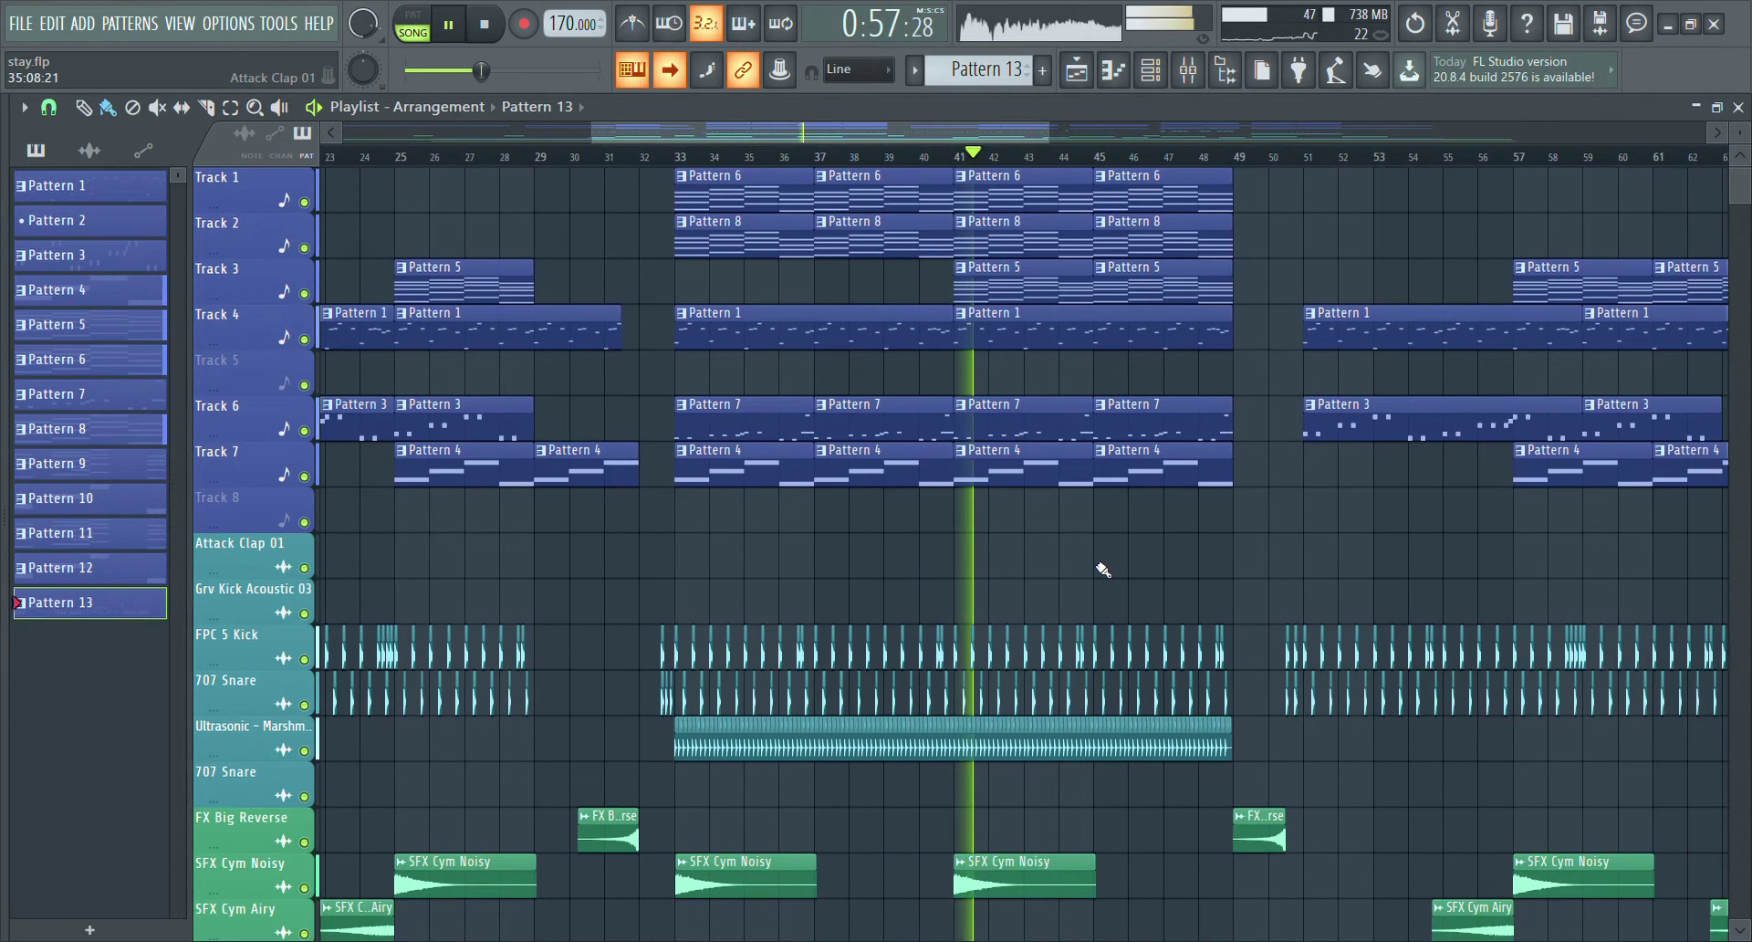
Follow the full playback from bar 41 into the section at bar 81, examining the melodic, drum and effects tracks
scroll(1104, 570, "down", 4)
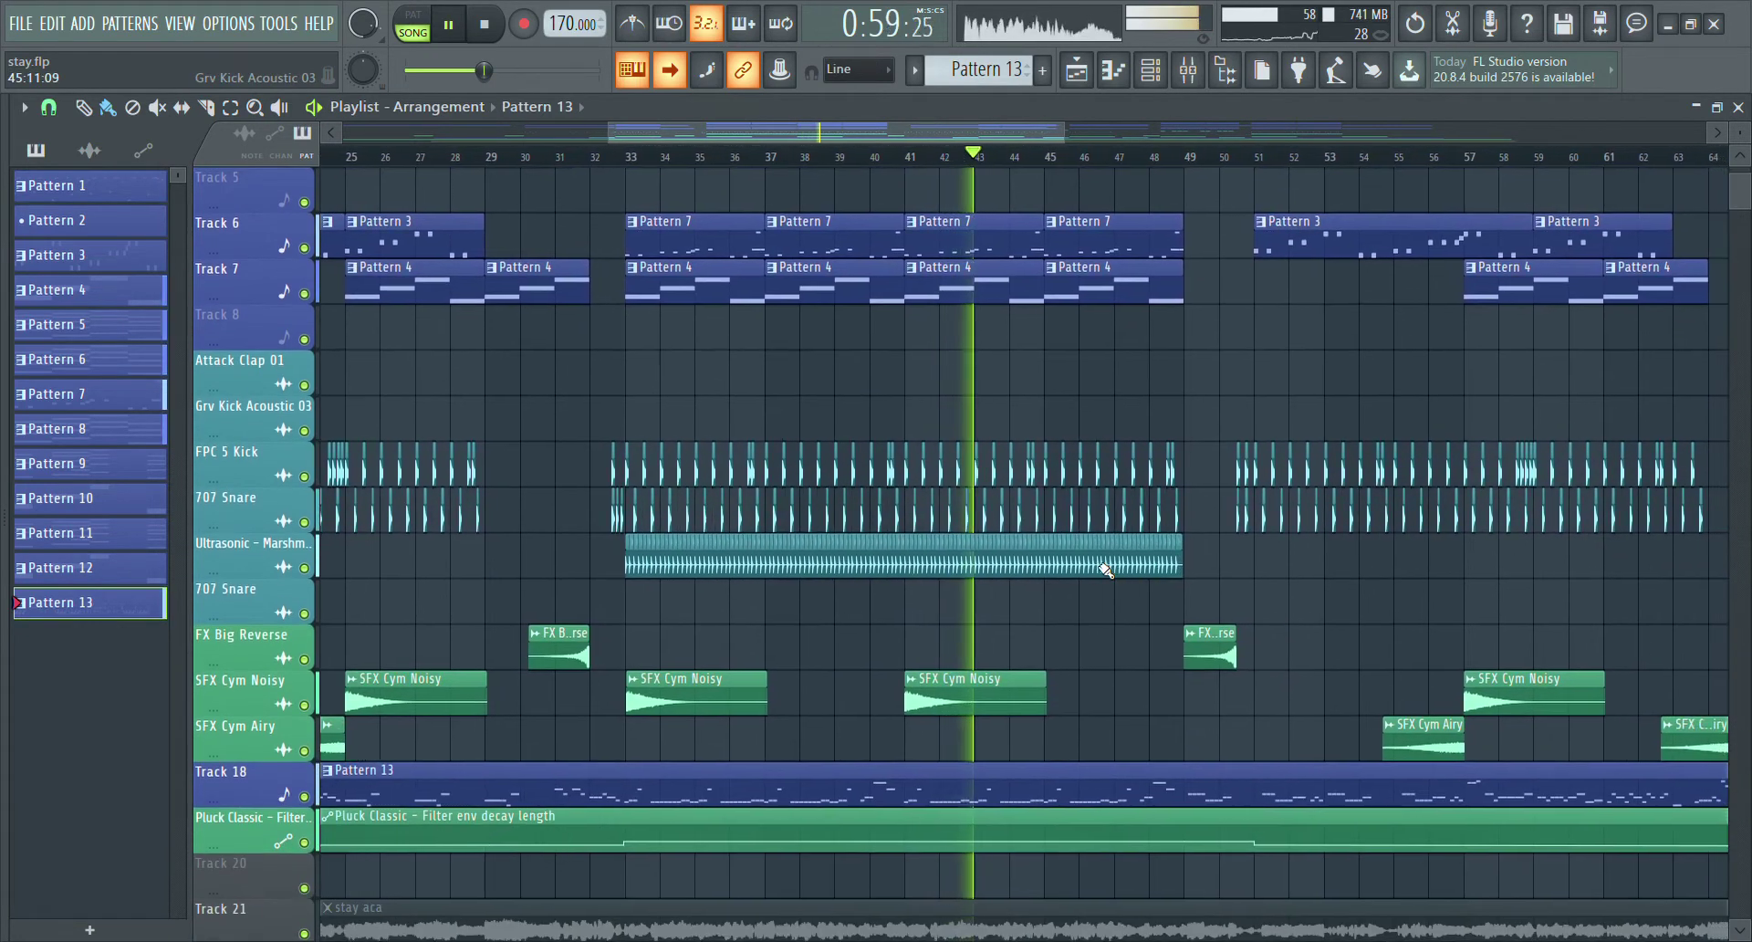
scroll(1106, 570, "up", 4)
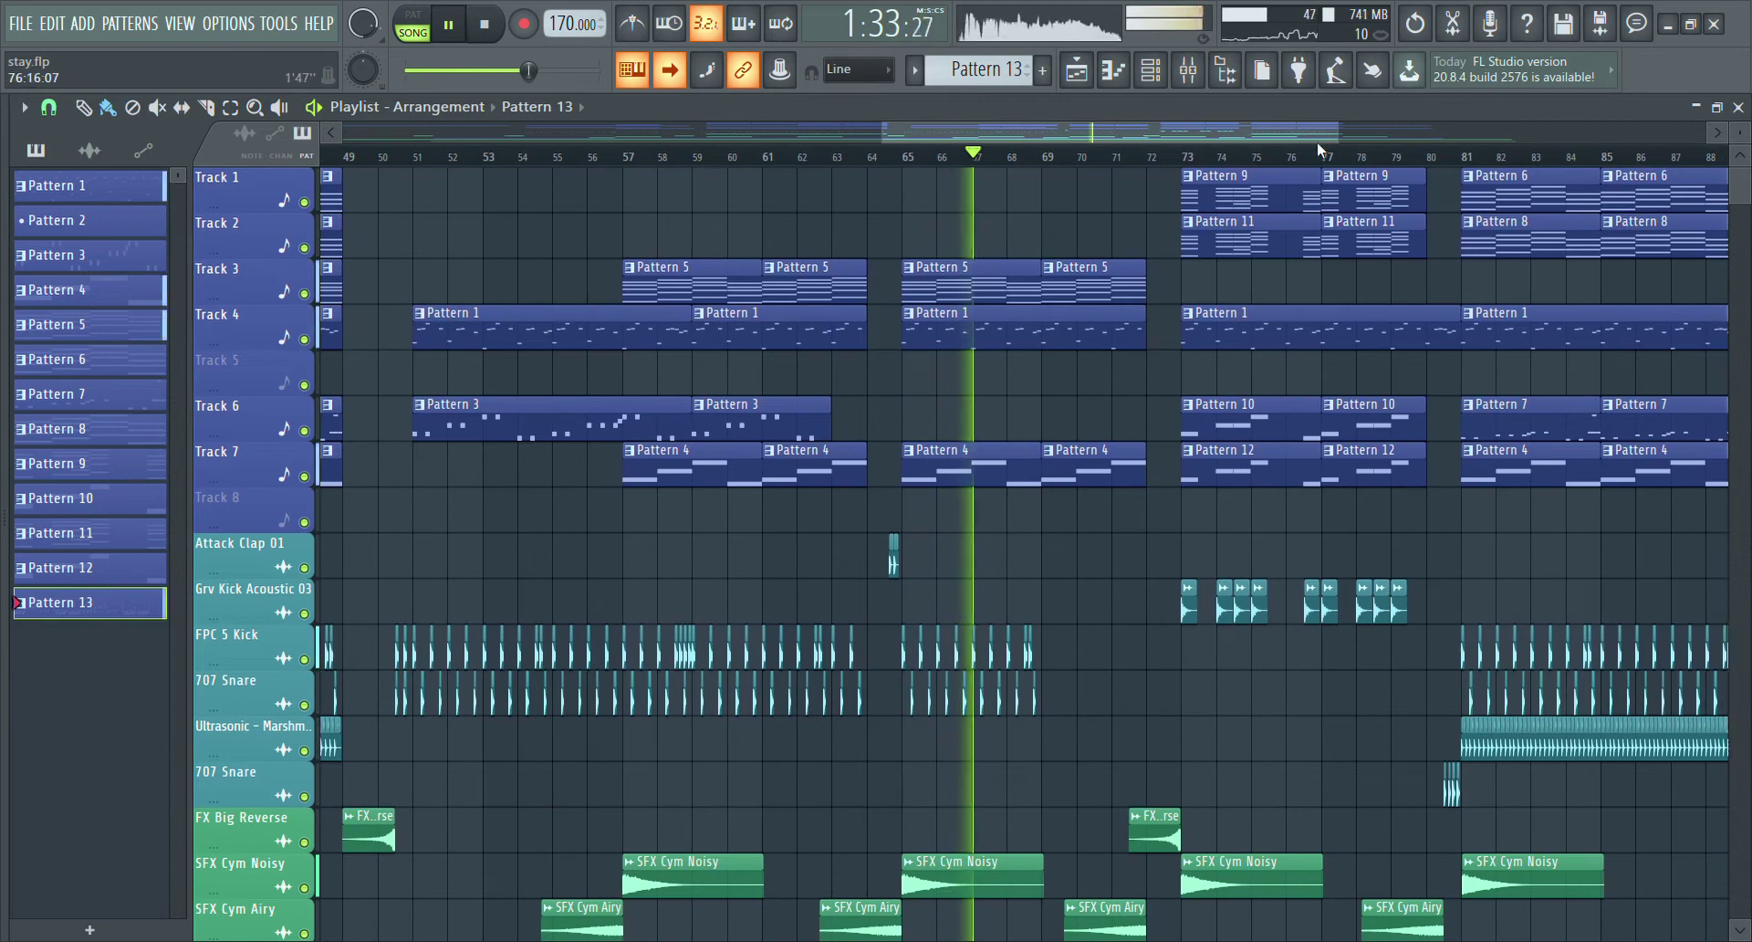
scroll(1319, 169, "down", 2)
scroll(1318, 169, "down", 1)
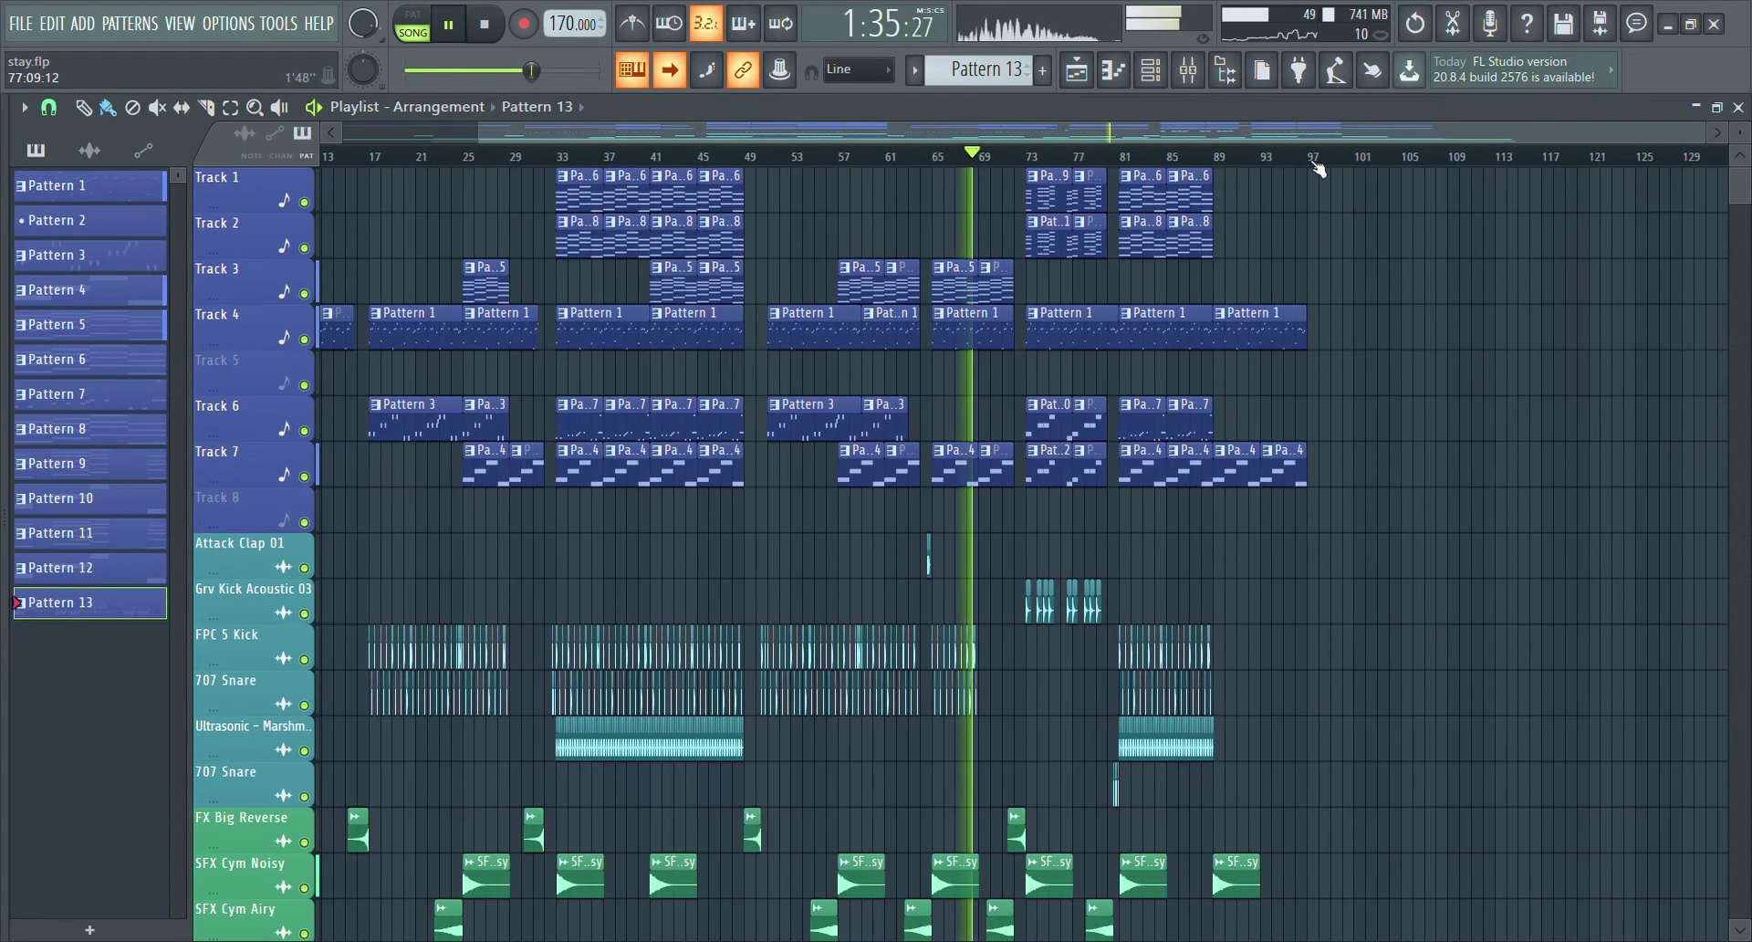
scroll(1190, 157, "up", 3)
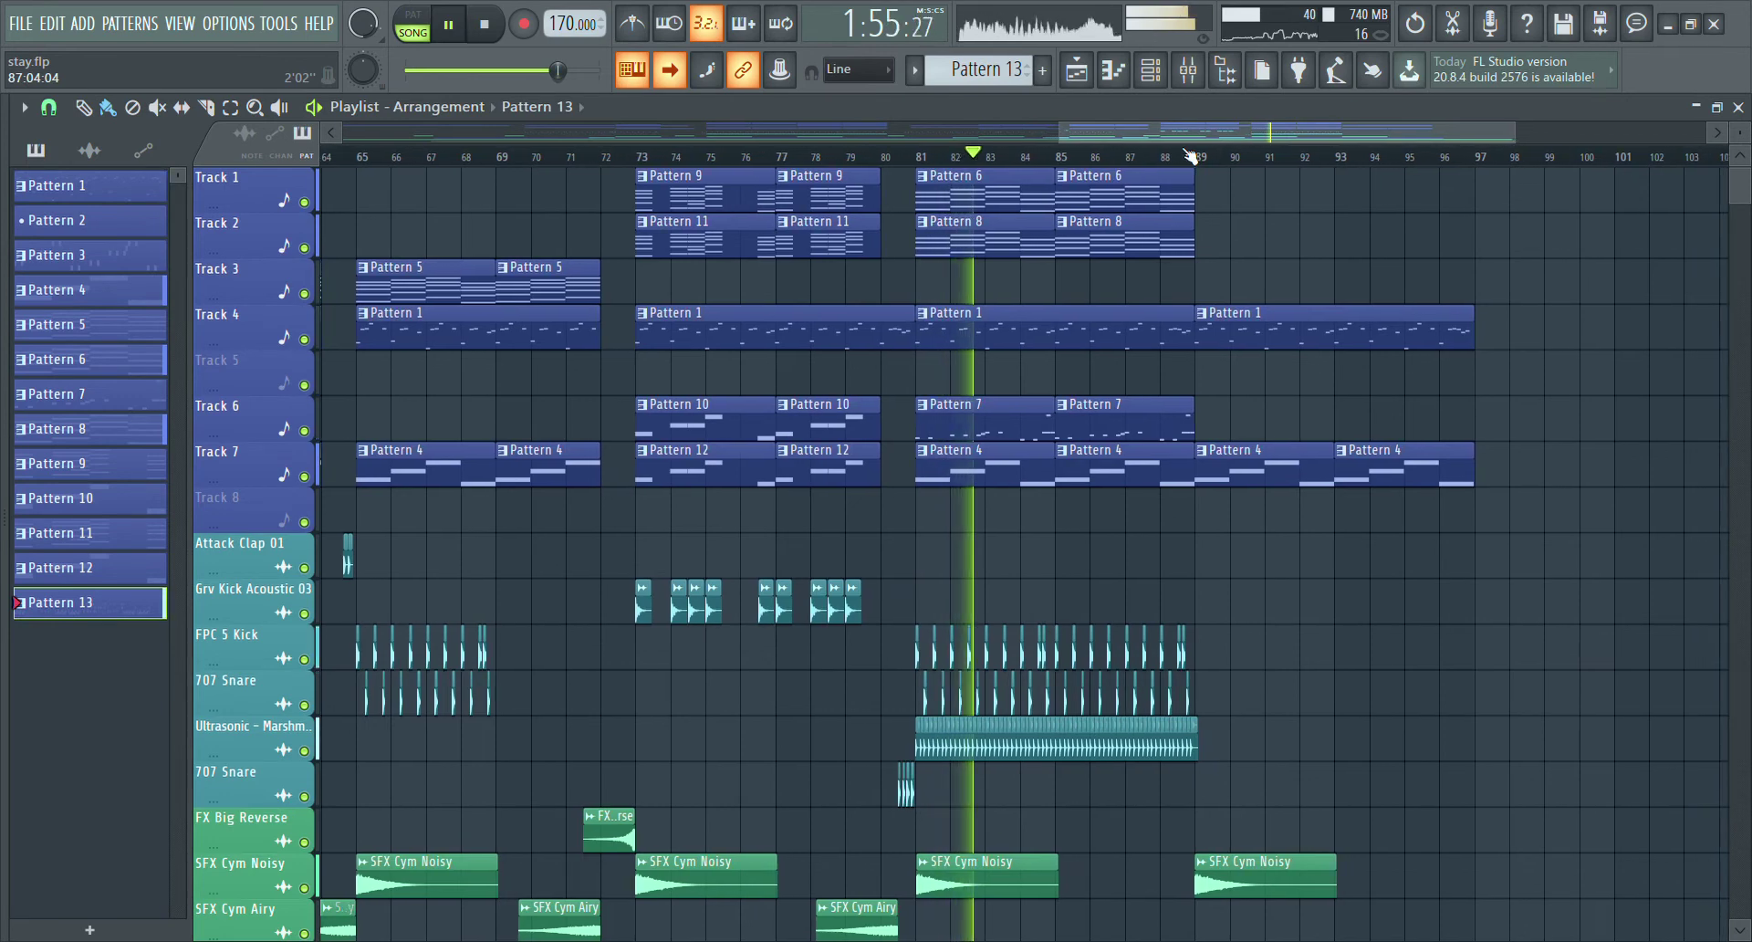
scroll(1191, 156, "down", 6)
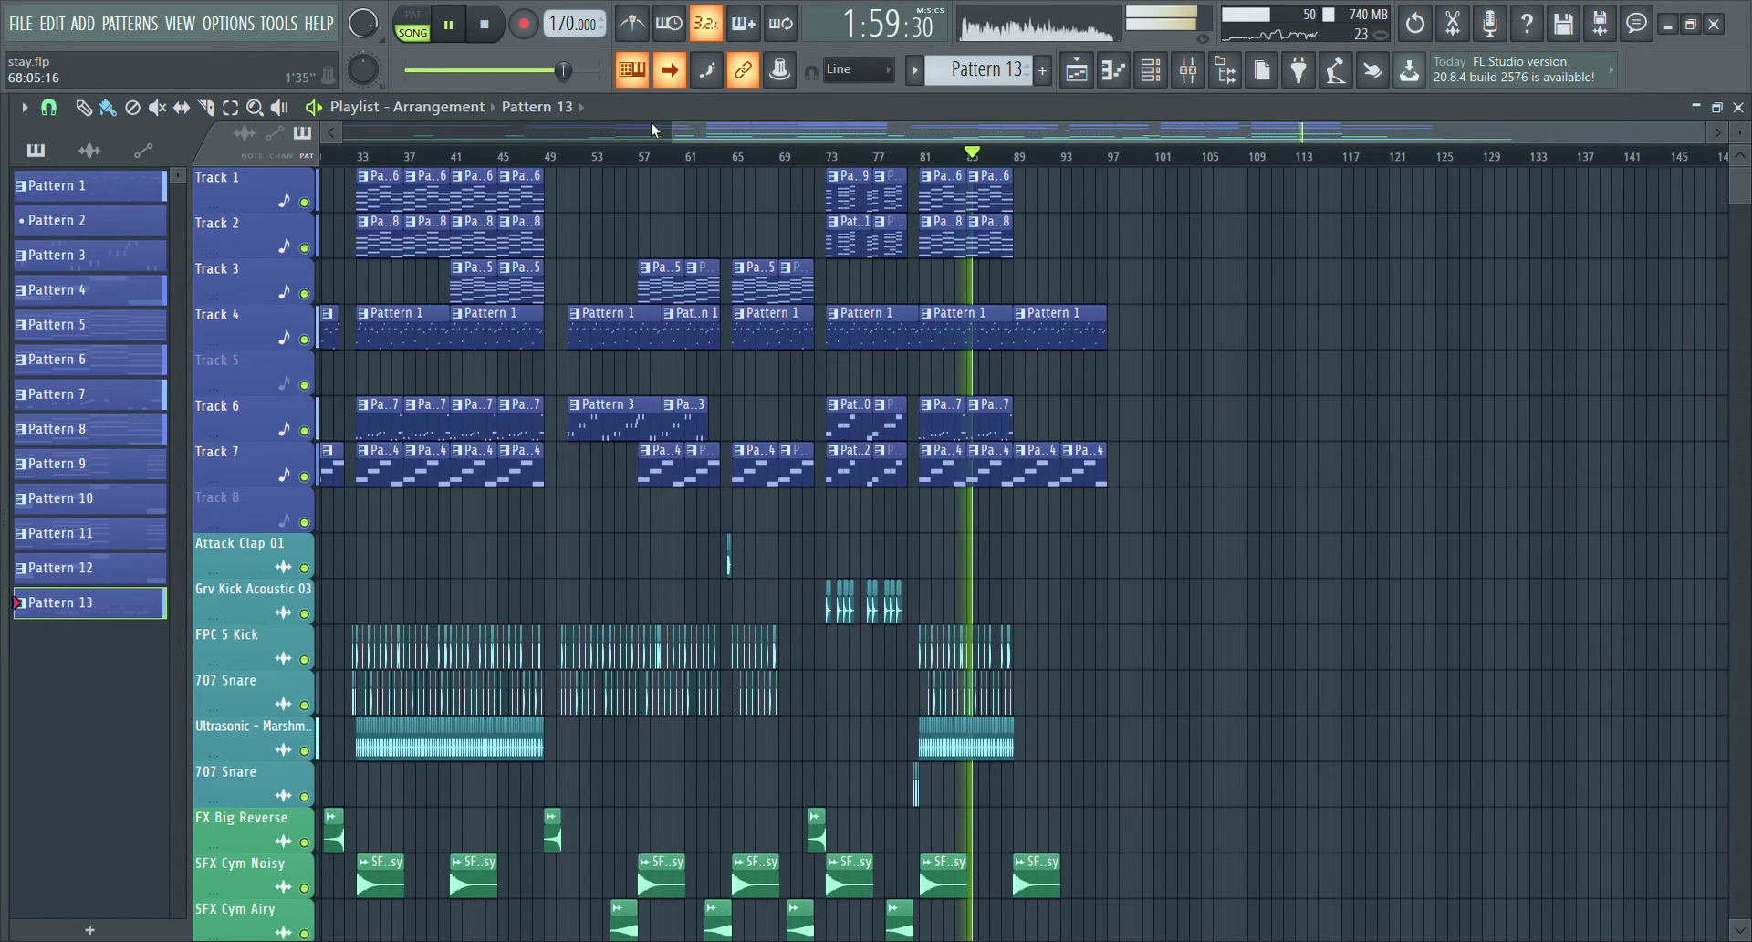
Turn off playlist auto-scroll, fit the whole arrangement in view, and follow the playback to the end of Pattern 1's last clip
left_click_drag(670, 132, 207, 144)
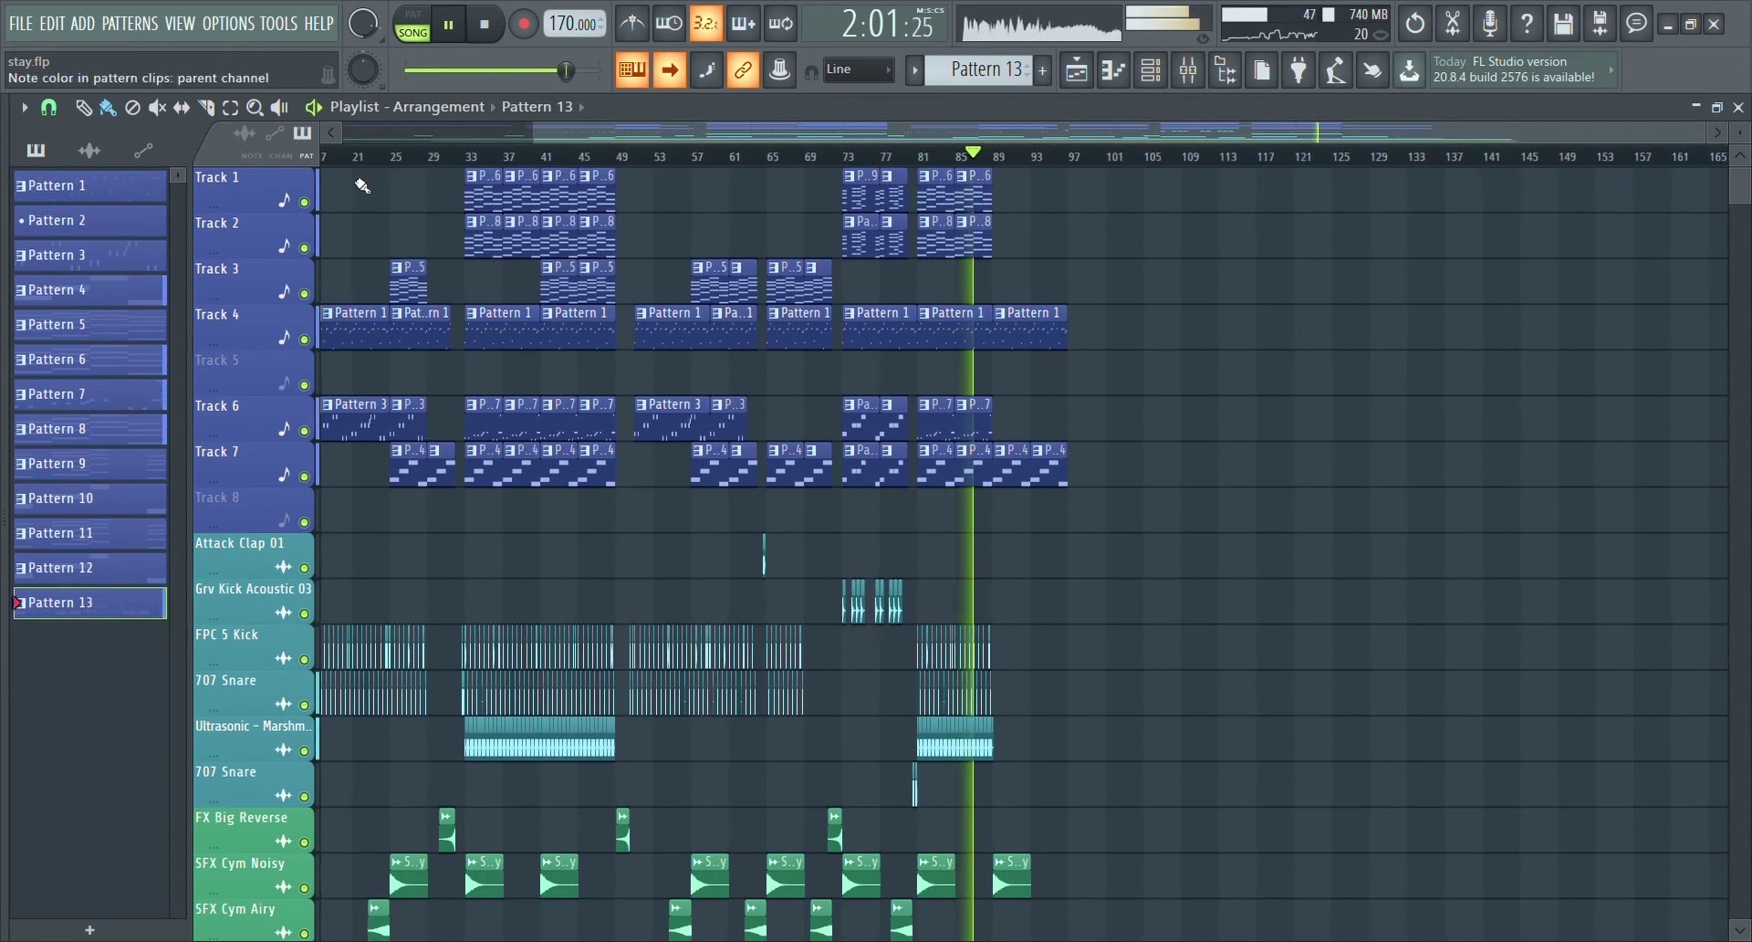
scroll(763, 166, "up", 3)
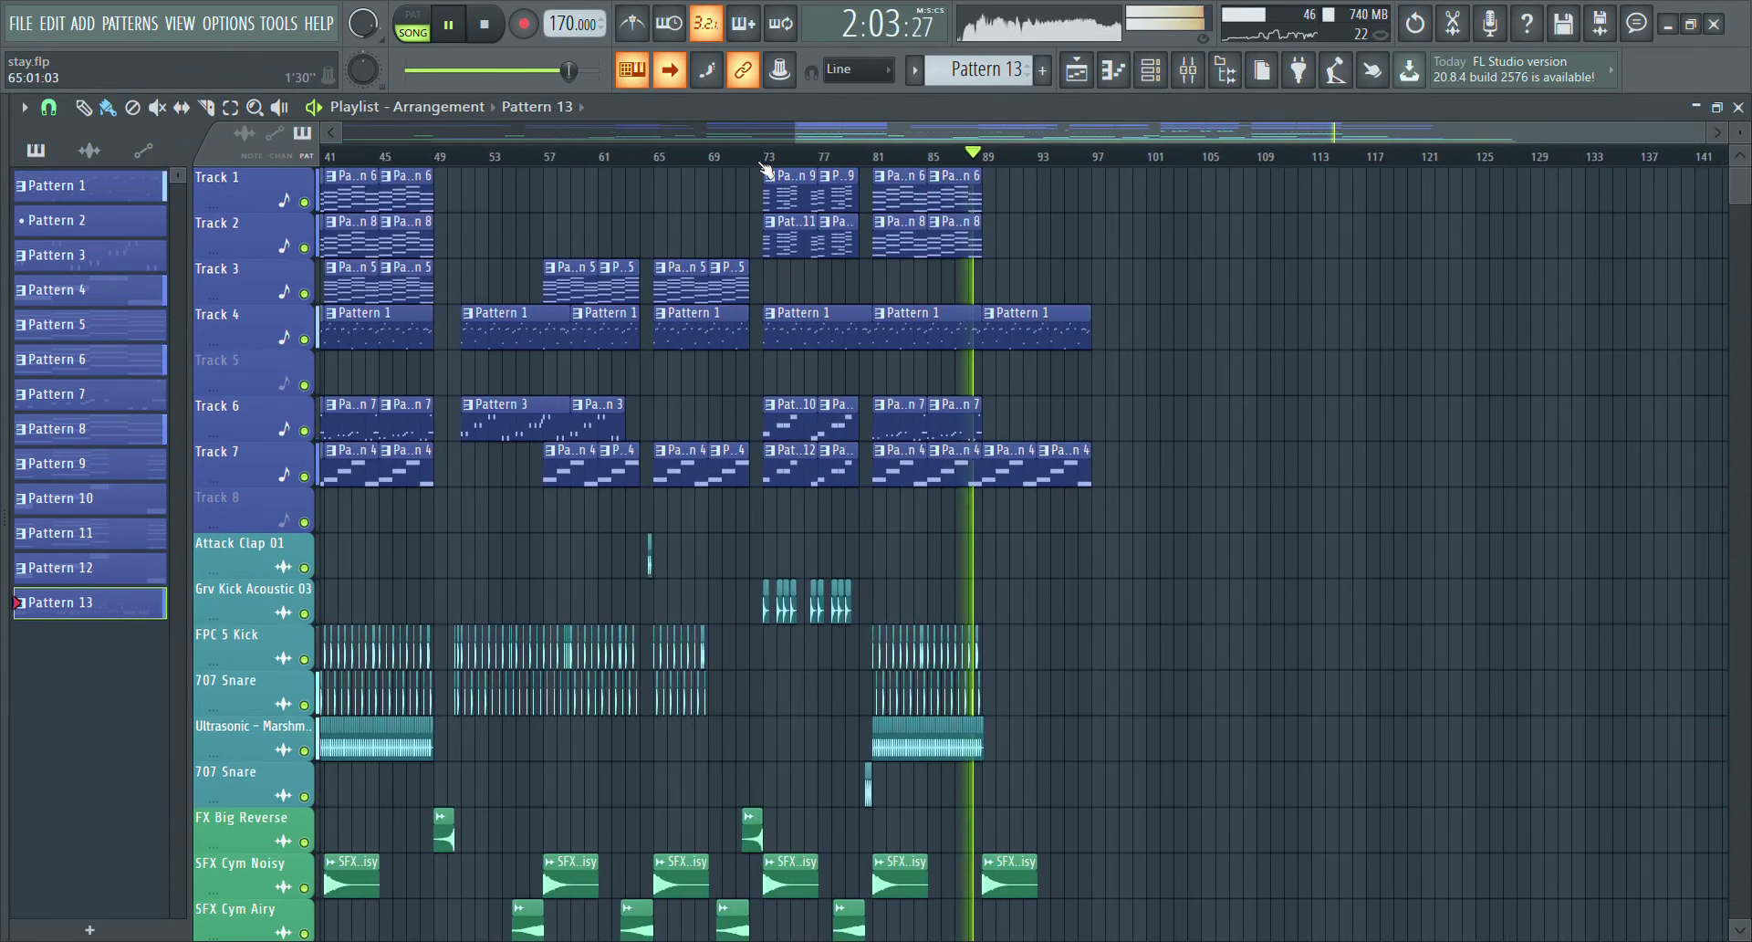
left_click(670, 72)
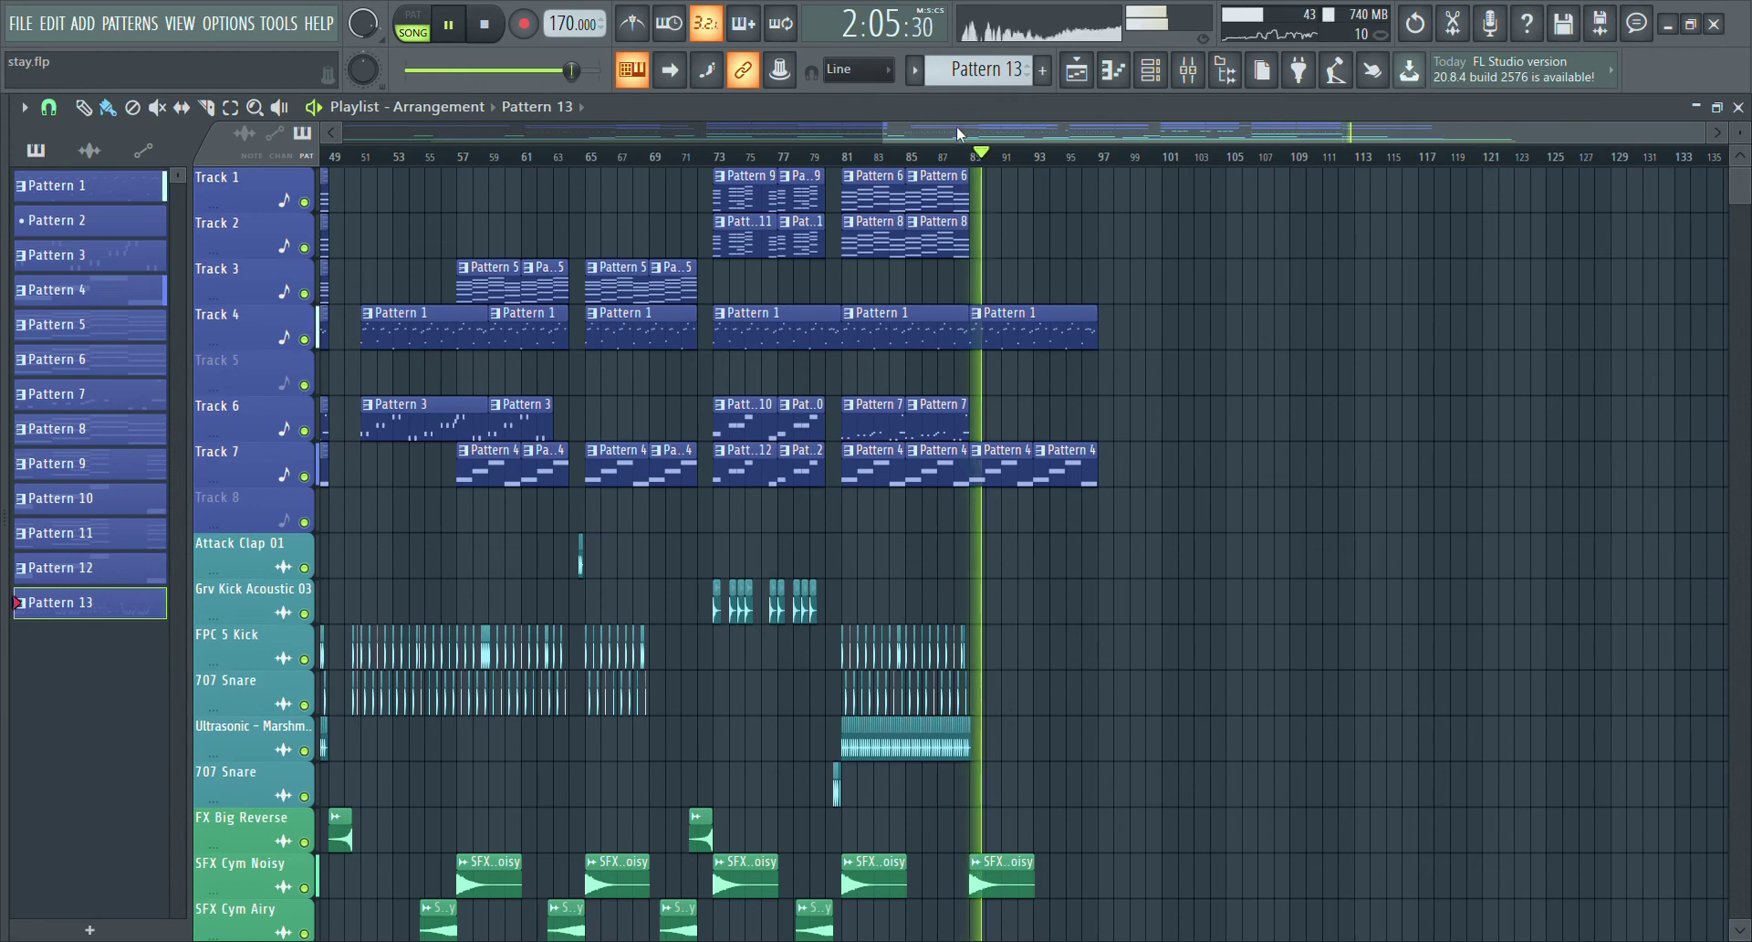
left_click_drag(957, 124, 342, 135)
scroll(1164, 329, "down", 3)
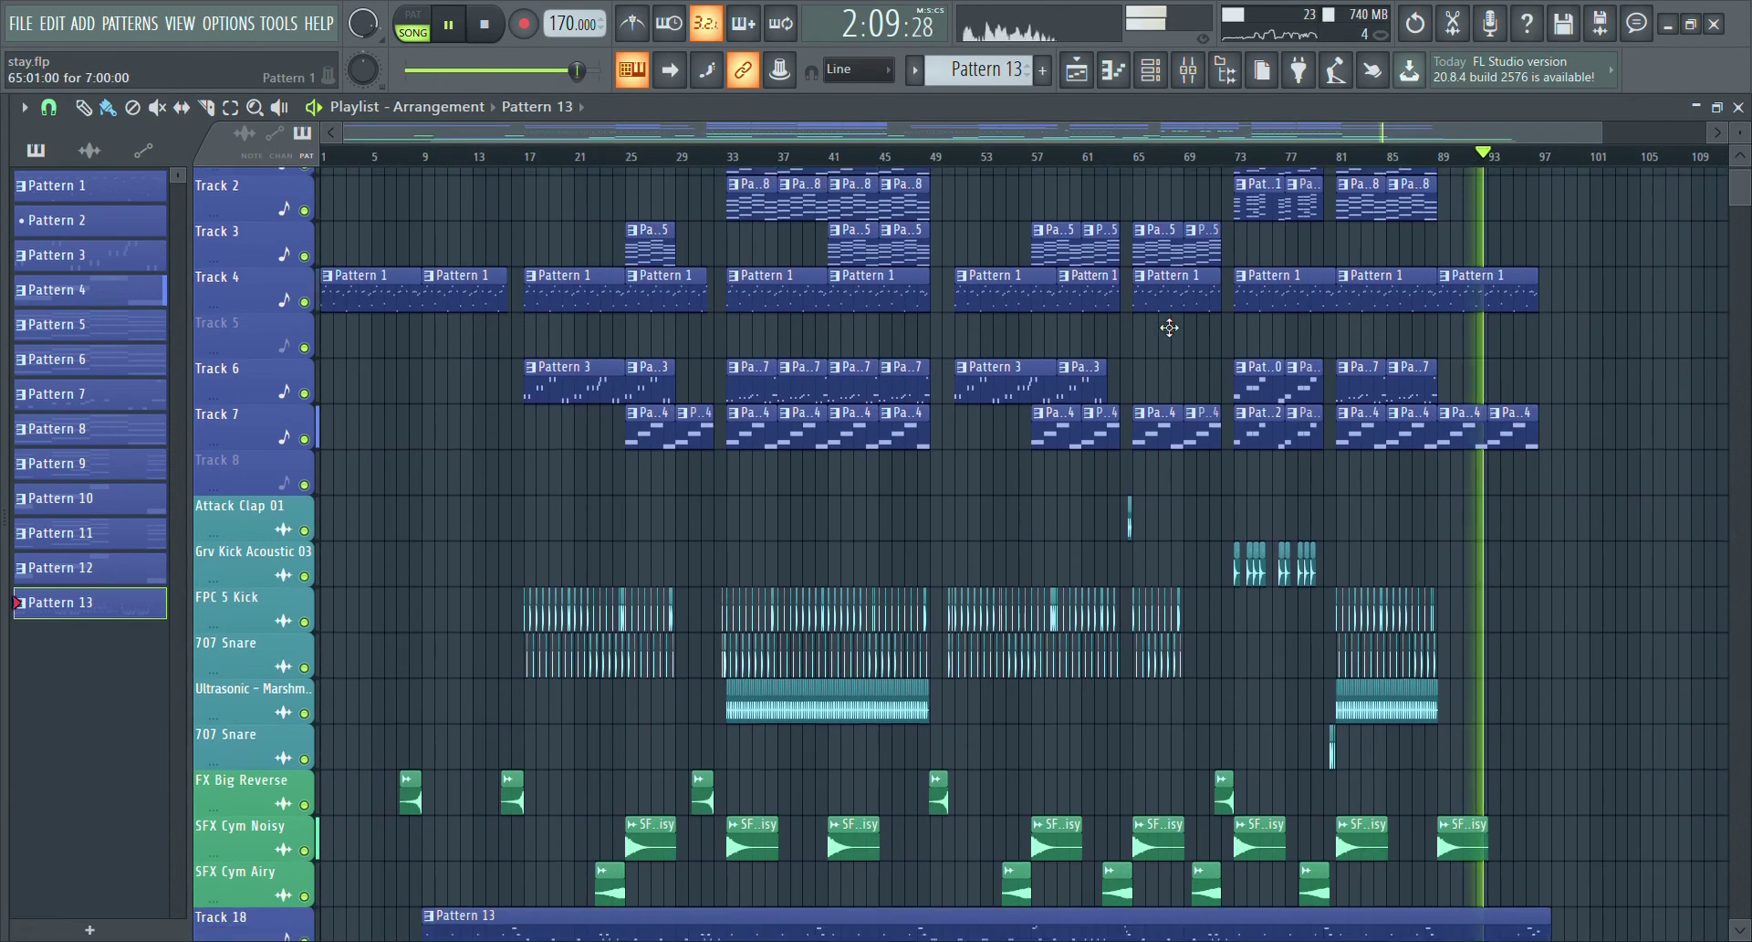
scroll(1167, 326, "up", 3)
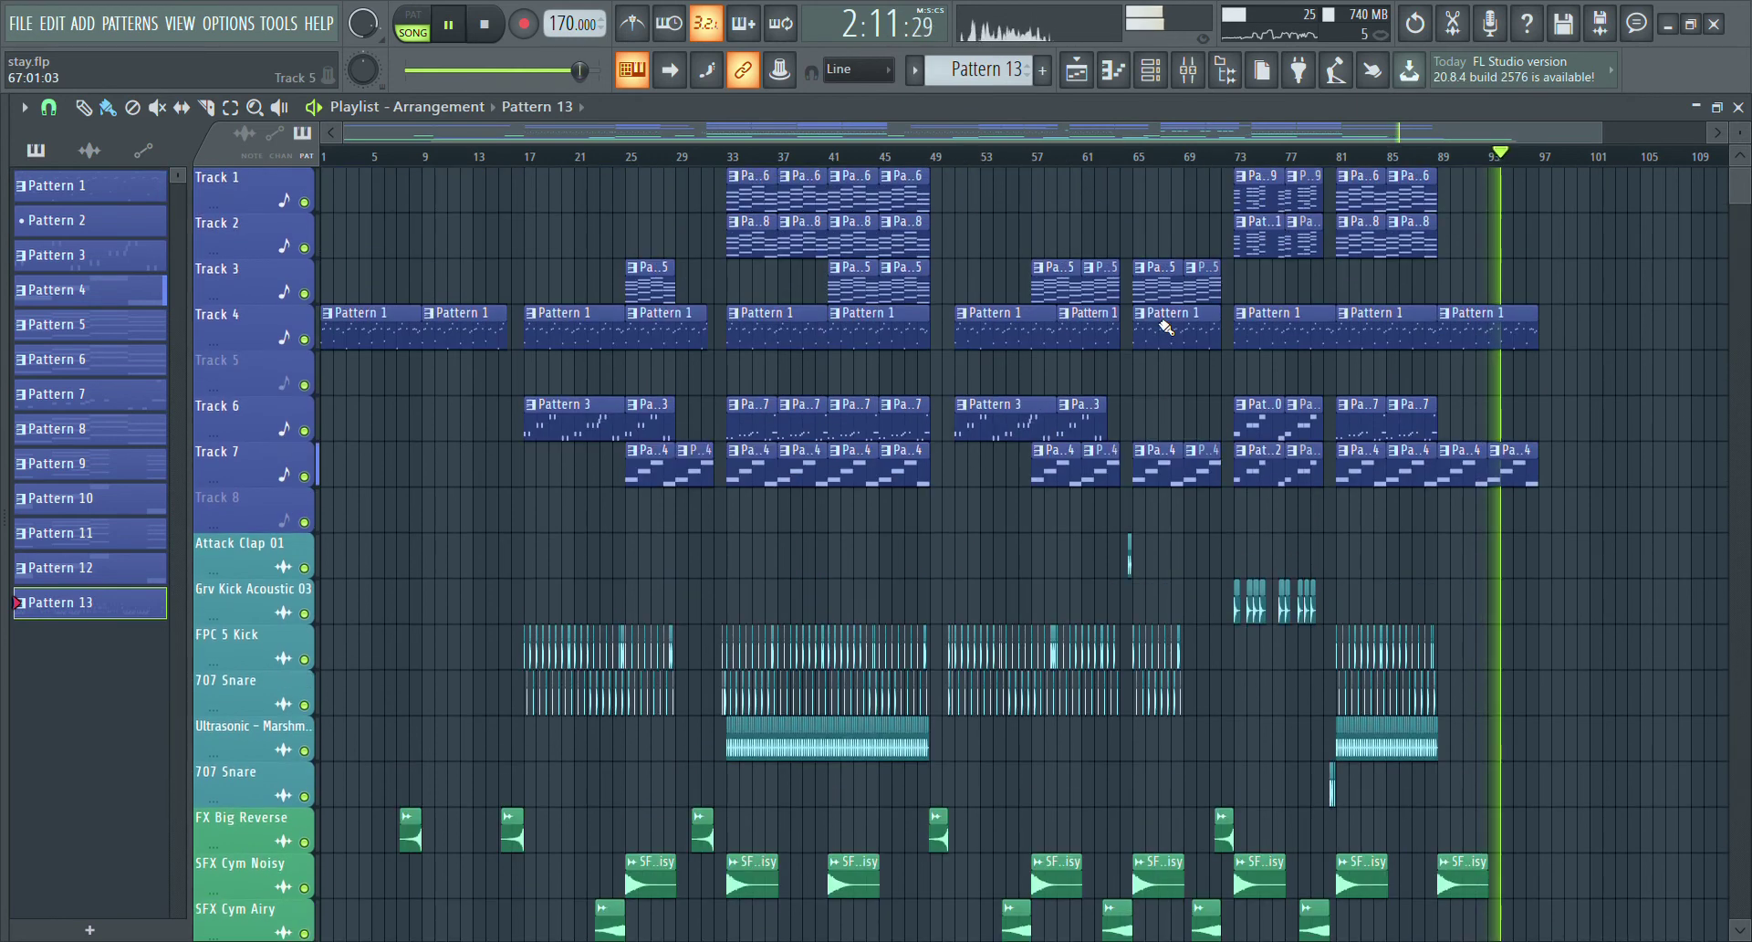
scroll(1233, 226, "down", 4)
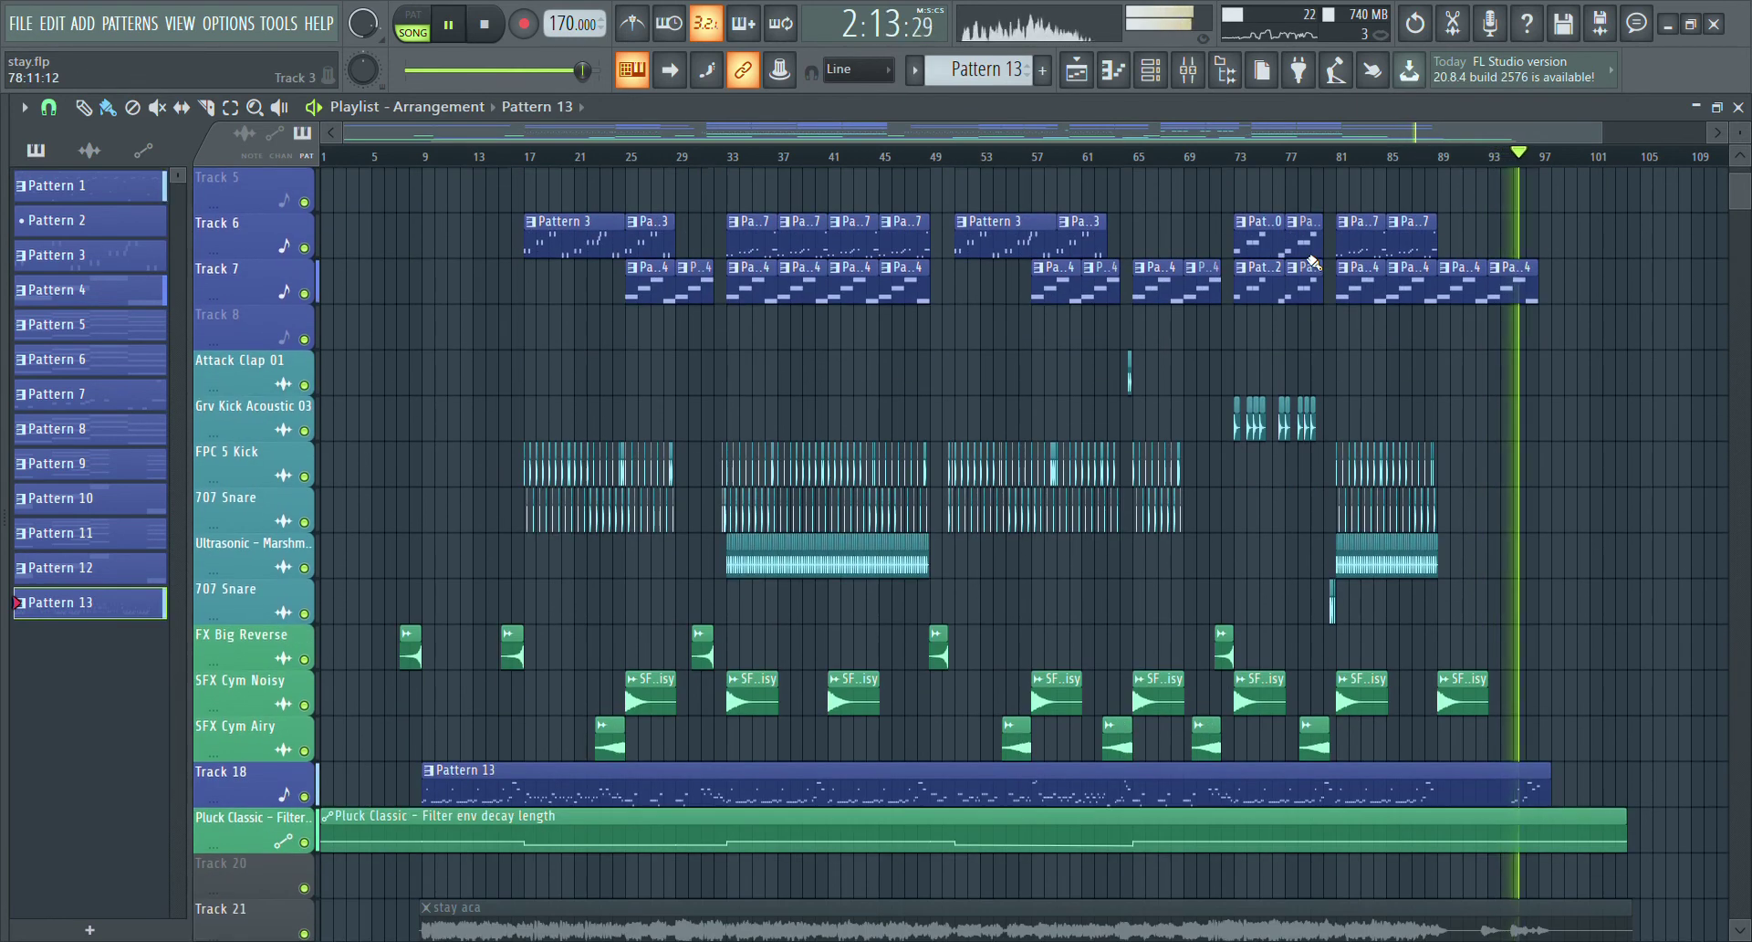
scroll(1317, 265, "up", 4)
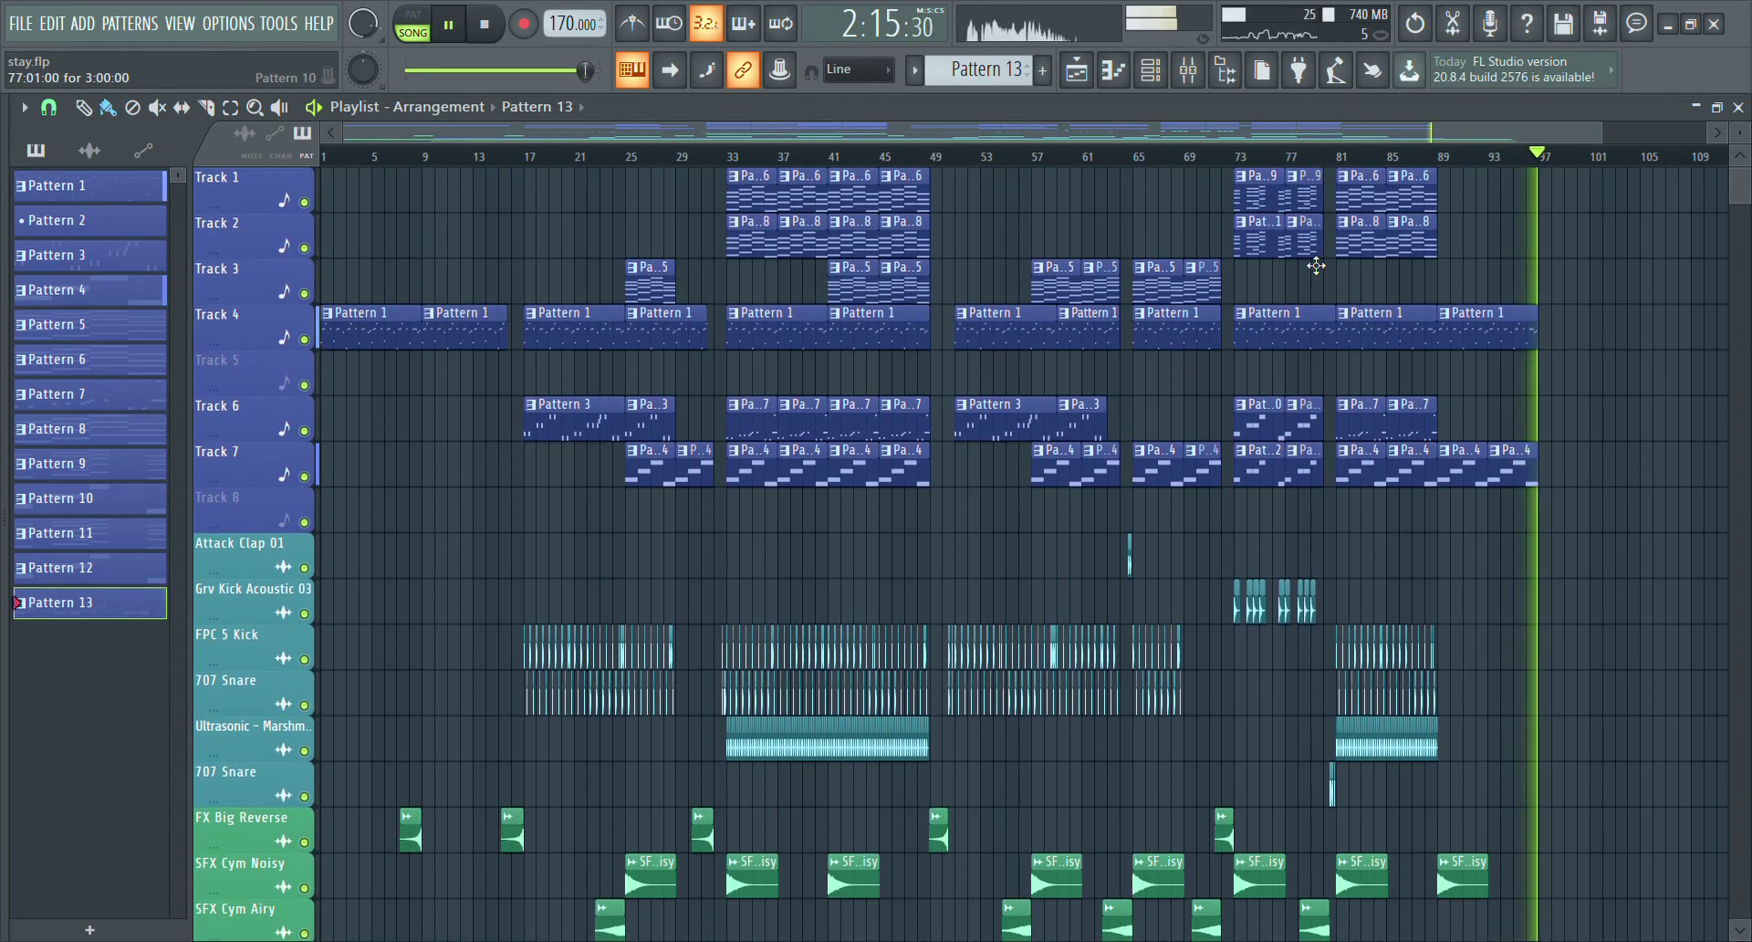